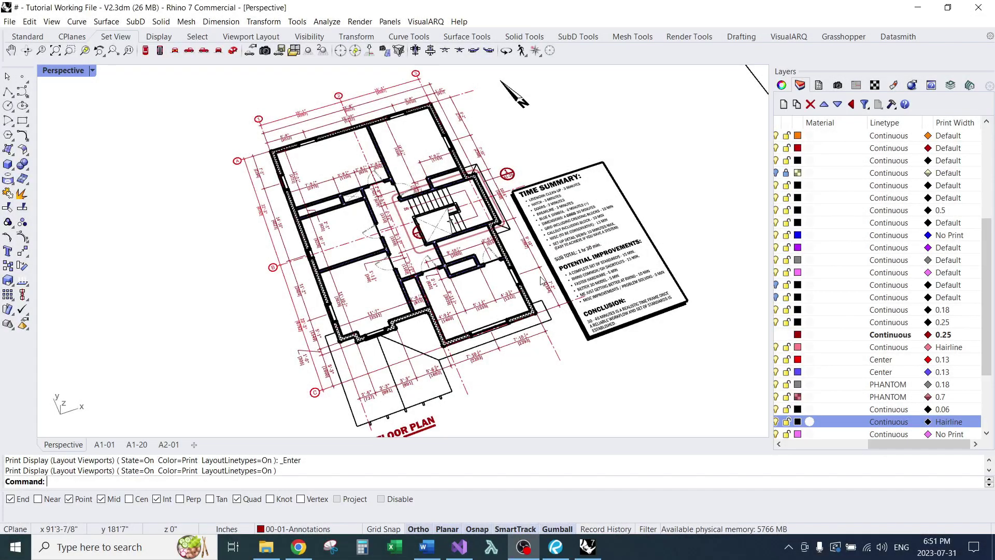
- Orbit the Perspective view, then go to the A1-20 layout and select its detail view
{"action": "mouse_move", "coordinate": [542, 280]}
{"action": "right_mouse_down"}
{"action": "mouse_move", "coordinate": [574, 275]}
{"action": "mouse_move", "coordinate": [338, 307]}
{"action": "right_mouse_up"}
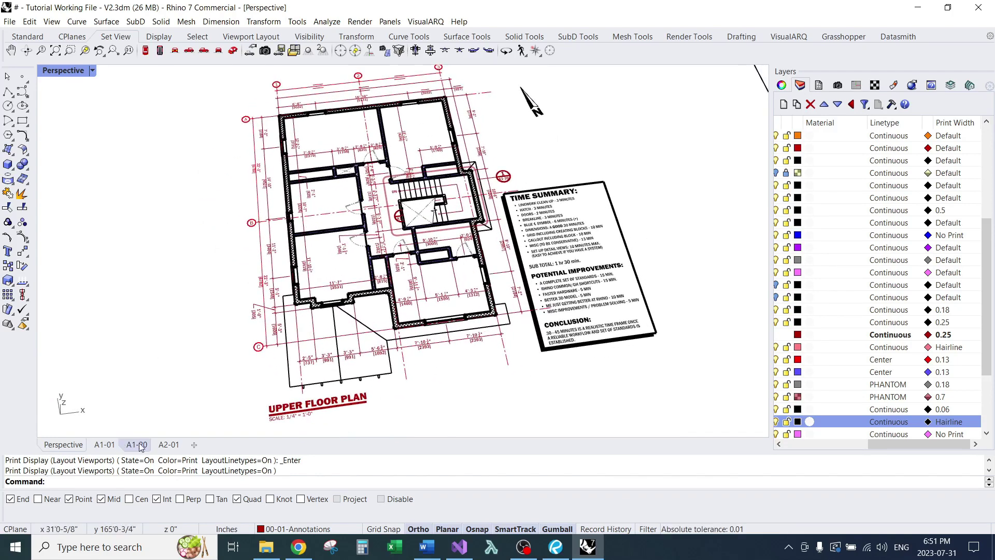
{"action": "left_click", "coordinate": [140, 444]}
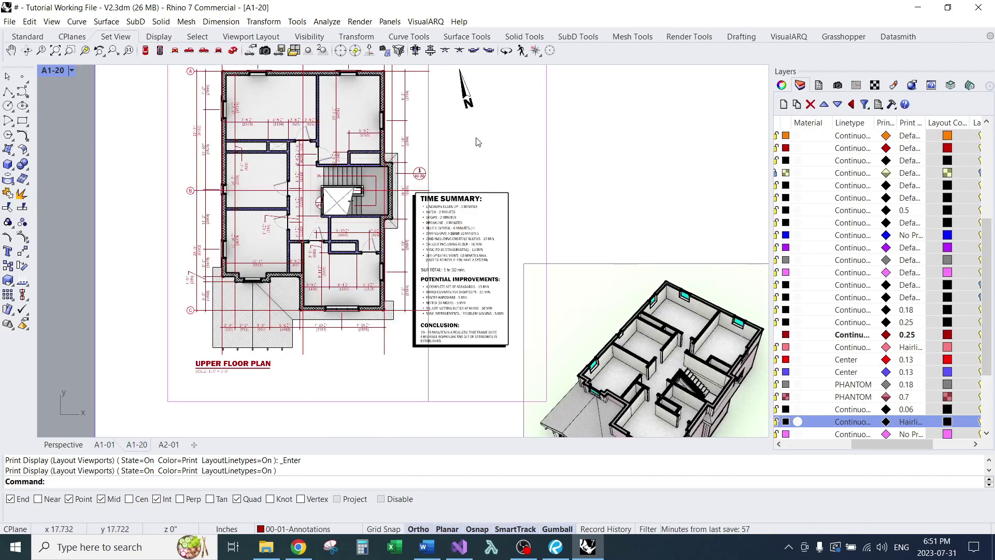
{"action": "scroll", "coordinate": [524, 195], "scroll_direction": "up", "scroll_amount": 2}
{"action": "scroll", "coordinate": [508, 358], "scroll_direction": "down", "scroll_amount": 2}
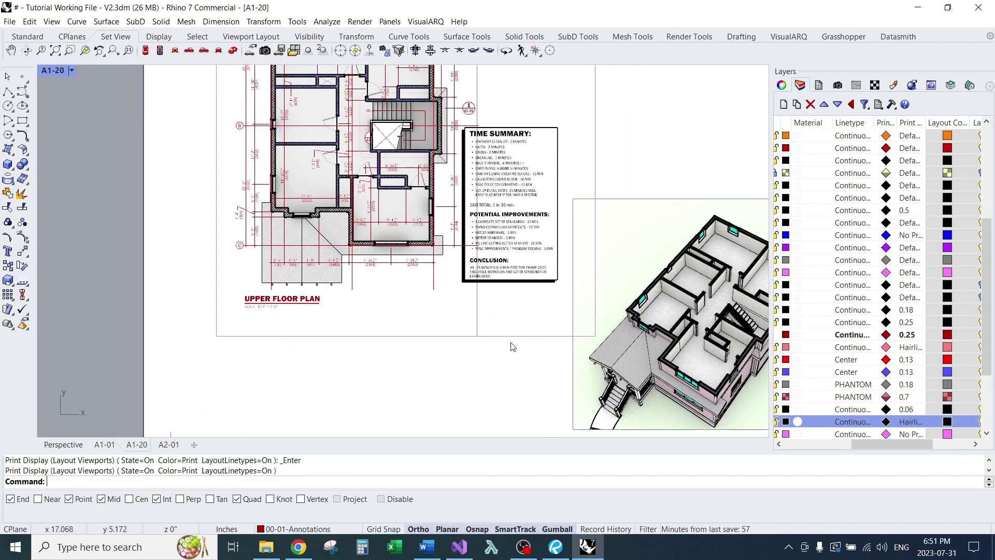
{"action": "left_click", "coordinate": [501, 336]}
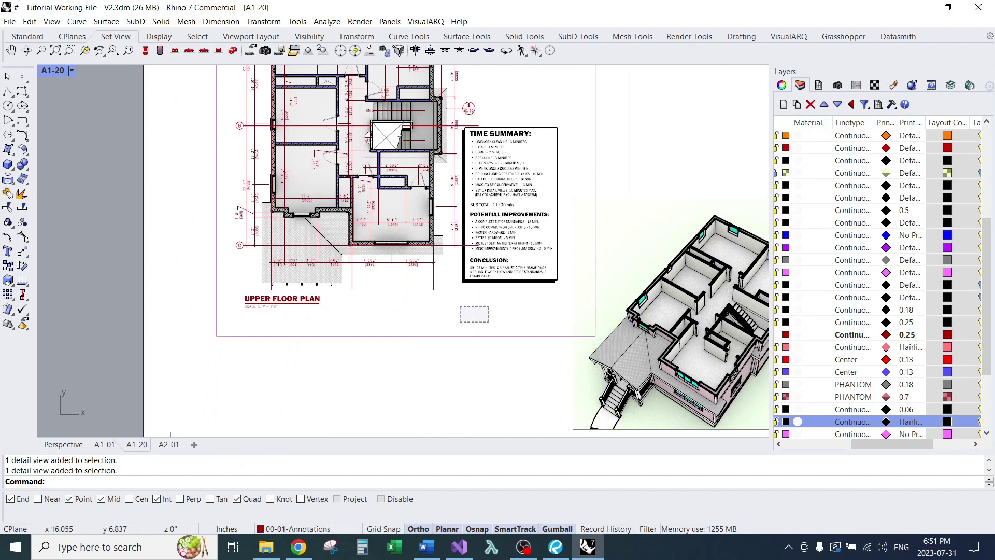
{"action": "scroll", "coordinate": [479, 288], "scroll_direction": "down", "scroll_amount": 2}
{"action": "scroll", "coordinate": [480, 288], "scroll_direction": "down", "scroll_amount": 1}
- Show the 'A1-20 - Upper Floor Plan 300DPI' PDF in Revu and pan to the 3D house
{"action": "left_click", "coordinate": [565, 550]}
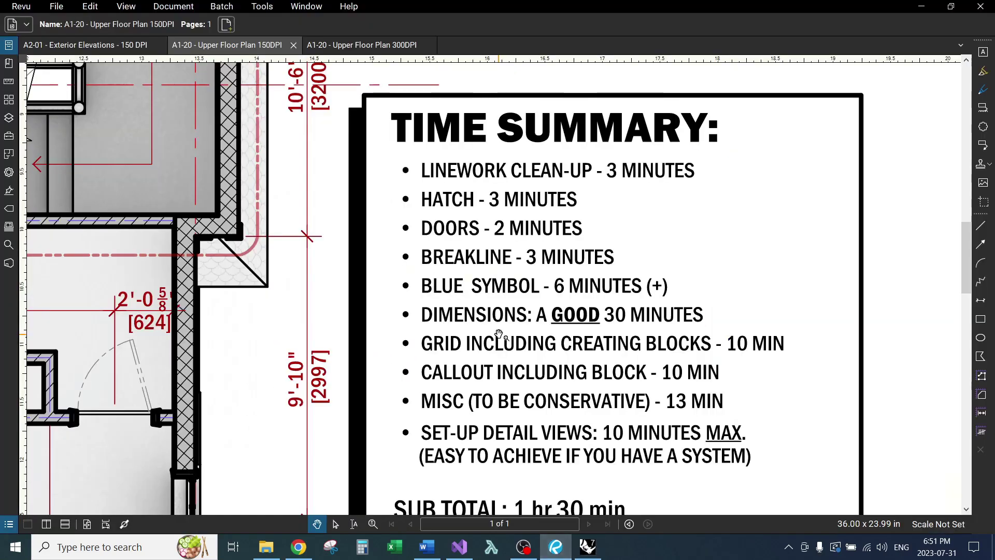
{"action": "left_click", "coordinate": [361, 45]}
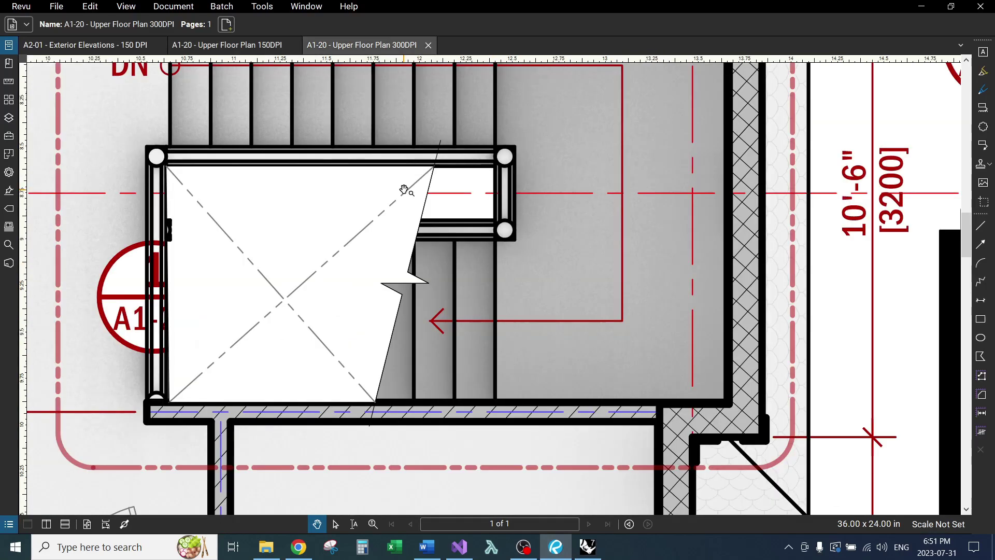
{"action": "scroll", "coordinate": [406, 189], "scroll_direction": "down", "scroll_amount": 2}
{"action": "scroll", "coordinate": [436, 208], "scroll_direction": "down", "scroll_amount": 2}
{"action": "scroll", "coordinate": [436, 206], "scroll_direction": "up", "scroll_amount": 2}
{"action": "scroll", "coordinate": [389, 205], "scroll_direction": "up", "scroll_amount": 2}
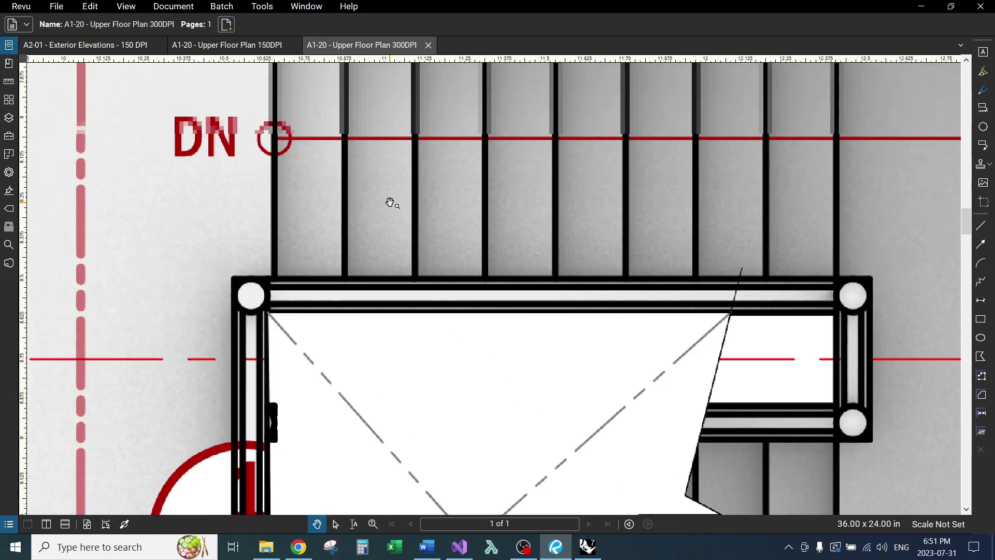
{"action": "scroll", "coordinate": [382, 231], "scroll_direction": "up", "scroll_amount": 1}
{"action": "scroll", "coordinate": [347, 221], "scroll_direction": "down", "scroll_amount": 1}
{"action": "scroll", "coordinate": [347, 222], "scroll_direction": "down", "scroll_amount": 2}
{"action": "scroll", "coordinate": [373, 216], "scroll_direction": "down", "scroll_amount": 1}
{"action": "scroll", "coordinate": [399, 211], "scroll_direction": "down", "scroll_amount": 1}
{"action": "scroll", "coordinate": [402, 211], "scroll_direction": "down", "scroll_amount": 2}
{"action": "scroll", "coordinate": [400, 233], "scroll_direction": "up", "scroll_amount": 3}
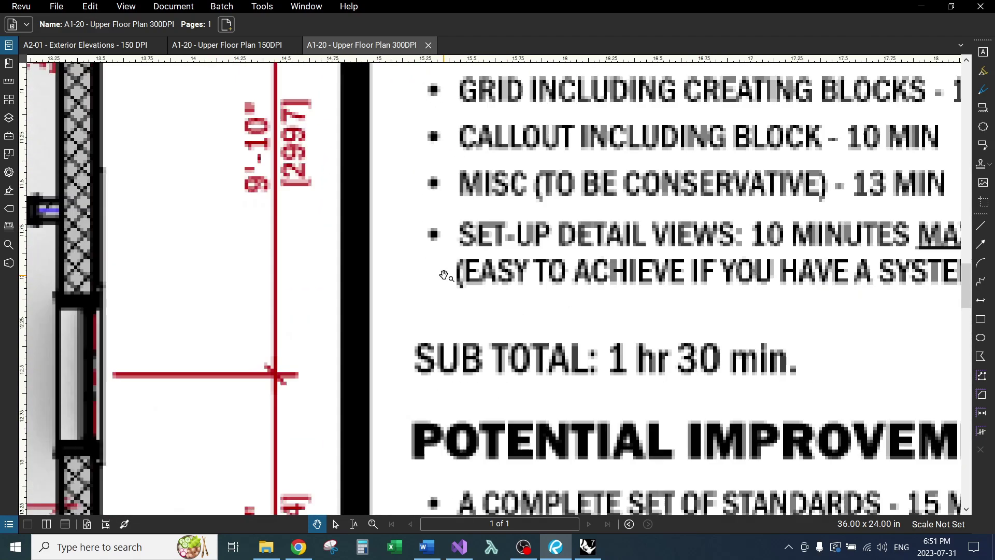
{"action": "scroll", "coordinate": [400, 218], "scroll_direction": "down", "scroll_amount": 4}
{"action": "scroll", "coordinate": [398, 188], "scroll_direction": "up", "scroll_amount": 1}
{"action": "scroll", "coordinate": [399, 189], "scroll_direction": "down", "scroll_amount": 2}
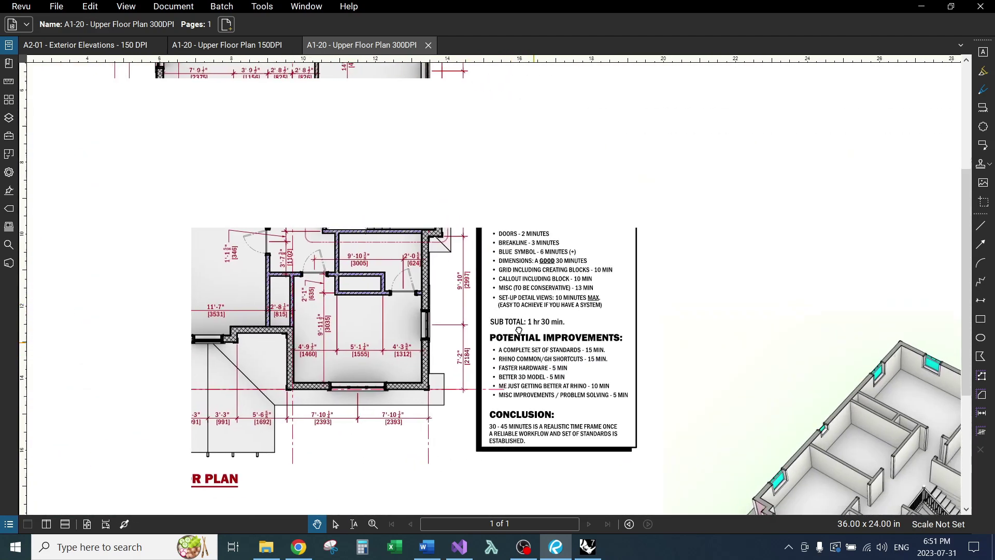
{"action": "scroll", "coordinate": [559, 296], "scroll_direction": "up", "scroll_amount": 2}
{"action": "scroll", "coordinate": [559, 295], "scroll_direction": "down", "scroll_amount": 2}
{"action": "scroll", "coordinate": [537, 256], "scroll_direction": "up", "scroll_amount": 4}
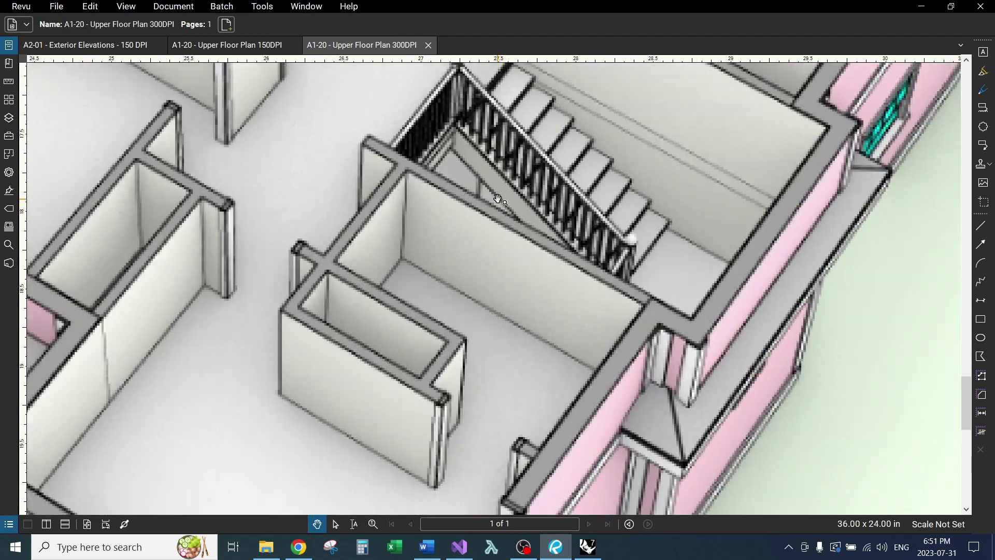
{"action": "scroll", "coordinate": [514, 225], "scroll_direction": "down", "scroll_amount": 1}
{"action": "scroll", "coordinate": [509, 215], "scroll_direction": "up", "scroll_amount": 1}
{"action": "scroll", "coordinate": [509, 214], "scroll_direction": "down", "scroll_amount": 1}
{"action": "scroll", "coordinate": [466, 206], "scroll_direction": "up", "scroll_amount": 2}
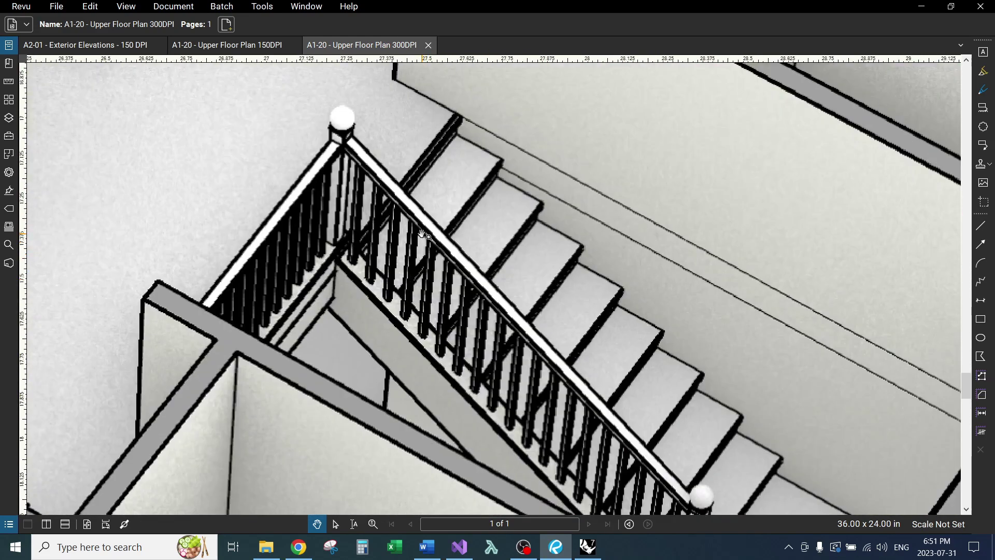
{"action": "scroll", "coordinate": [420, 199], "scroll_direction": "up", "scroll_amount": 1}
{"action": "scroll", "coordinate": [371, 192], "scroll_direction": "up", "scroll_amount": 1}
{"action": "scroll", "coordinate": [371, 191], "scroll_direction": "down", "scroll_amount": 1}
{"action": "scroll", "coordinate": [377, 207], "scroll_direction": "down", "scroll_amount": 2}
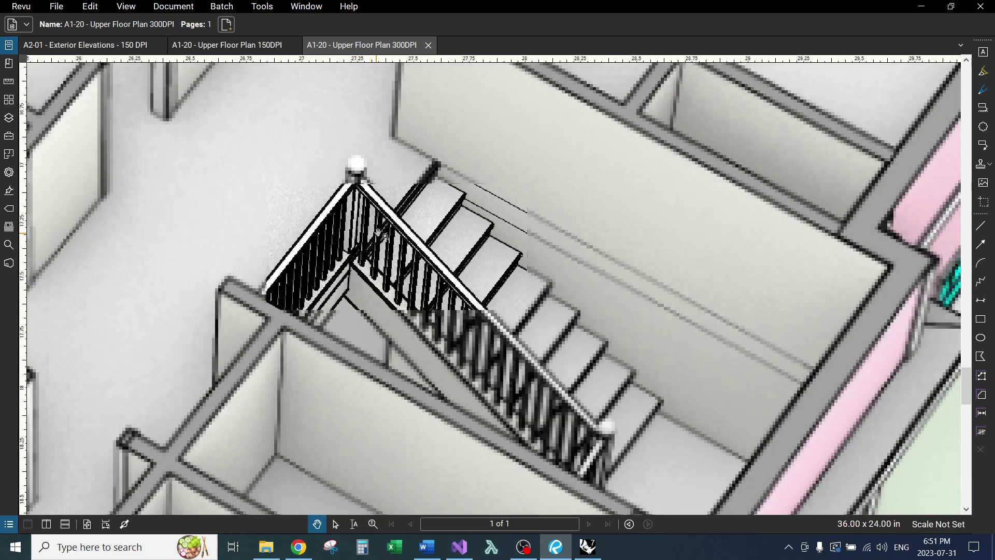
{"action": "scroll", "coordinate": [387, 229], "scroll_direction": "down", "scroll_amount": 1}
{"action": "scroll", "coordinate": [419, 240], "scroll_direction": "down", "scroll_amount": 1}
{"action": "scroll", "coordinate": [345, 178], "scroll_direction": "up", "scroll_amount": 1}
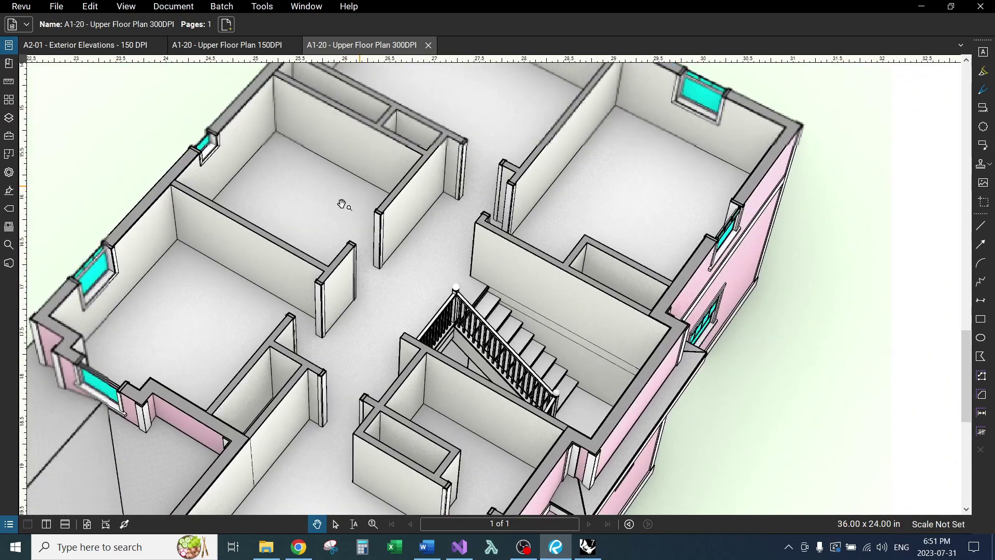
{"action": "scroll", "coordinate": [346, 192], "scroll_direction": "down", "scroll_amount": 3}
{"action": "scroll", "coordinate": [327, 203], "scroll_direction": "up", "scroll_amount": 2}
{"action": "scroll", "coordinate": [404, 175], "scroll_direction": "up", "scroll_amount": 2}
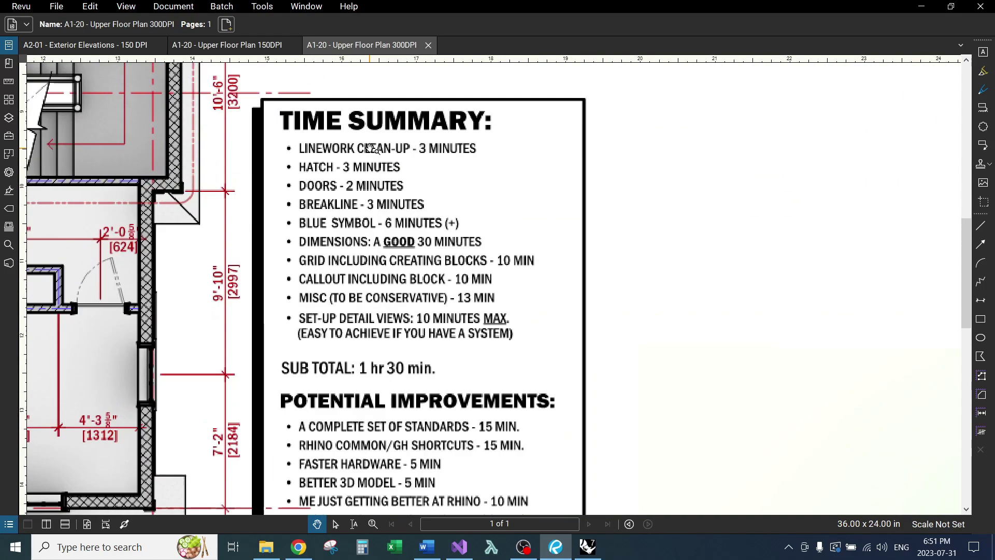
{"action": "scroll", "coordinate": [371, 150], "scroll_direction": "down", "scroll_amount": 2}
{"action": "scroll", "coordinate": [400, 249], "scroll_direction": "down", "scroll_amount": 1}
{"action": "scroll", "coordinate": [334, 211], "scroll_direction": "down", "scroll_amount": 1}
{"action": "scroll", "coordinate": [408, 234], "scroll_direction": "up", "scroll_amount": 1}
{"action": "scroll", "coordinate": [408, 233], "scroll_direction": "up", "scroll_amount": 2}
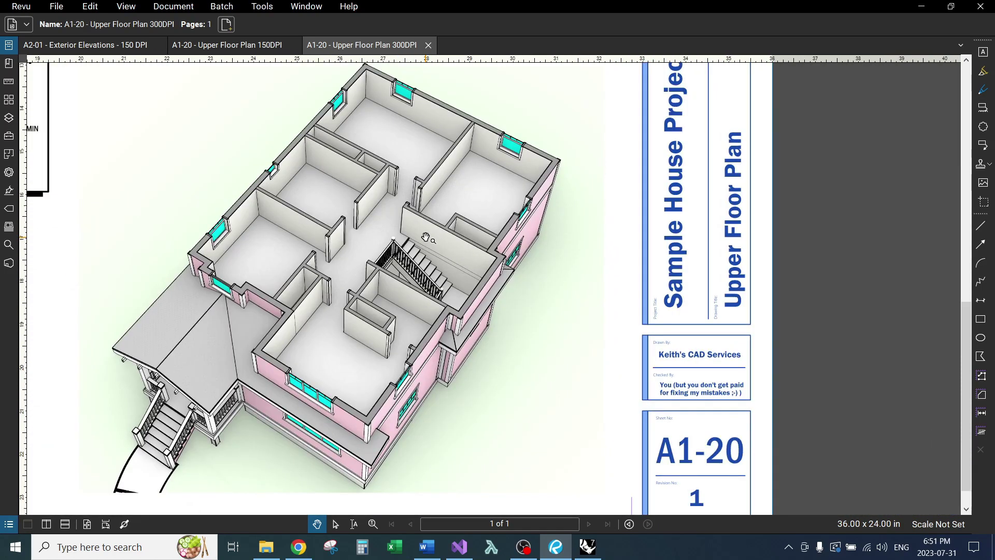
{"action": "scroll", "coordinate": [404, 238], "scroll_direction": "up", "scroll_amount": 1}
{"action": "scroll", "coordinate": [408, 240], "scroll_direction": "up", "scroll_amount": 2}
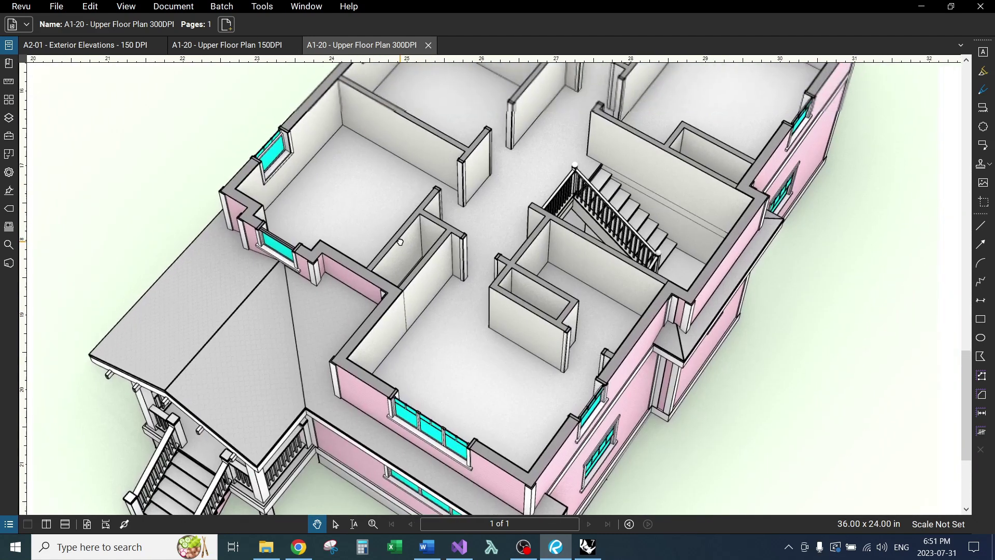
{"action": "left_click_drag", "start_coordinate": [411, 243], "coordinate": [368, 329]}
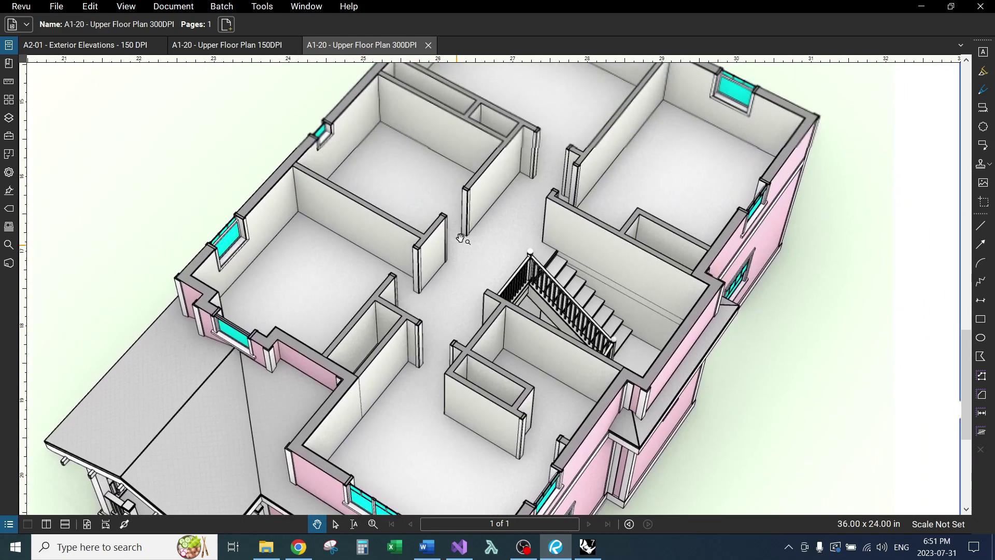
{"action": "left_click", "coordinate": [257, 44]}
{"action": "scroll", "coordinate": [433, 238], "scroll_direction": "down", "scroll_amount": 2}
{"action": "scroll", "coordinate": [432, 237], "scroll_direction": "up", "scroll_amount": 2}
{"action": "scroll", "coordinate": [432, 237], "scroll_direction": "down", "scroll_amount": 1}
{"action": "scroll", "coordinate": [433, 237], "scroll_direction": "down", "scroll_amount": 1}
{"action": "scroll", "coordinate": [433, 237], "scroll_direction": "up", "scroll_amount": 3}
{"action": "scroll", "coordinate": [627, 320], "scroll_direction": "up", "scroll_amount": 2}
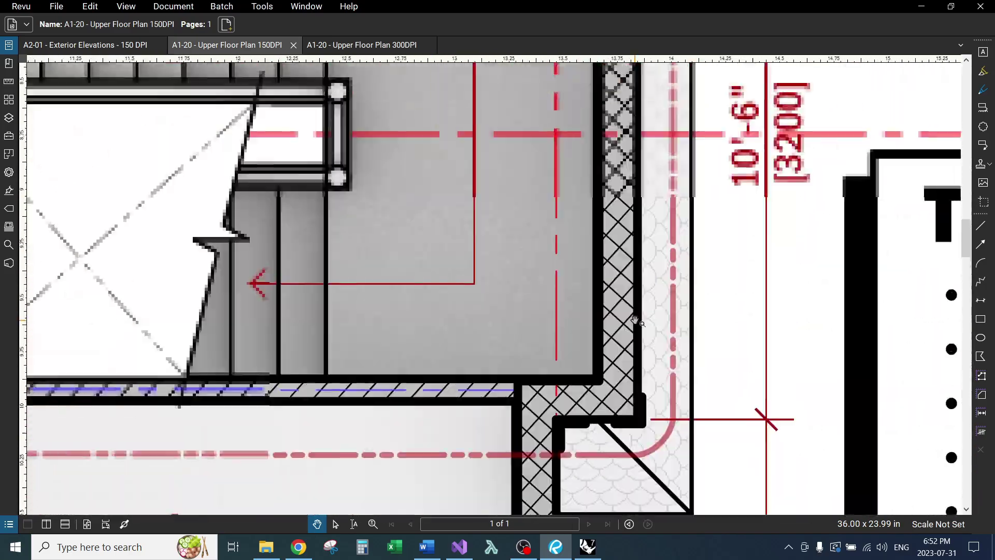
{"action": "scroll", "coordinate": [626, 320], "scroll_direction": "down", "scroll_amount": 1}
{"action": "left_click_drag", "start_coordinate": [627, 320], "coordinate": [317, 105]}
{"action": "scroll", "coordinate": [229, 96], "scroll_direction": "up", "scroll_amount": 2}
{"action": "scroll", "coordinate": [373, 199], "scroll_direction": "up", "scroll_amount": 1}
{"action": "scroll", "coordinate": [374, 200], "scroll_direction": "down", "scroll_amount": 2}
{"action": "left_click_drag", "start_coordinate": [378, 194], "coordinate": [296, 147]}
{"action": "scroll", "coordinate": [296, 147], "scroll_direction": "up", "scroll_amount": 1}
{"action": "scroll", "coordinate": [348, 173], "scroll_direction": "down", "scroll_amount": 1}
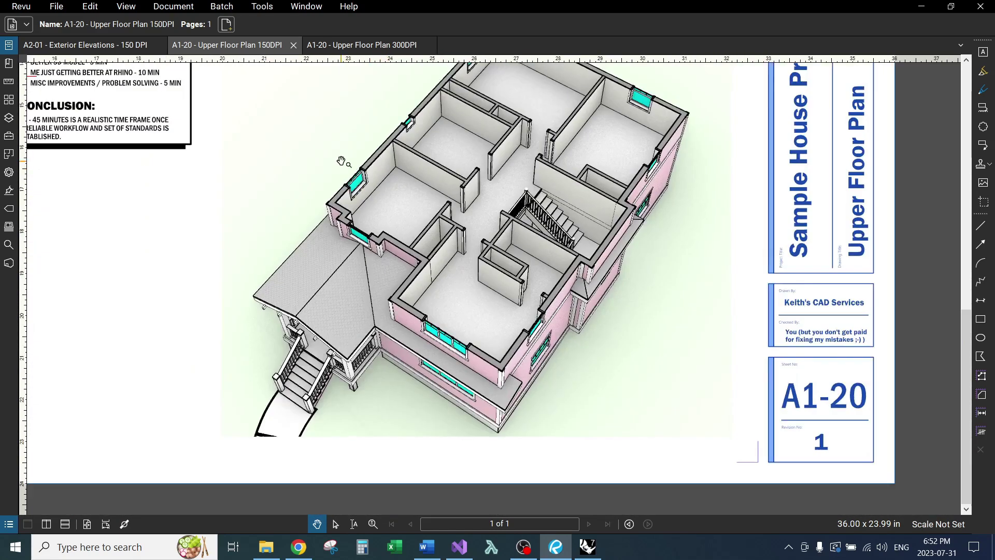
{"action": "scroll", "coordinate": [348, 174], "scroll_direction": "up", "scroll_amount": 1}
{"action": "mouse_move", "coordinate": [443, 267]}
{"action": "left_mouse_down"}
{"action": "mouse_move", "coordinate": [525, 276]}
{"action": "mouse_move", "coordinate": [543, 370]}
{"action": "left_mouse_up"}
{"action": "scroll", "coordinate": [479, 231], "scroll_direction": "up", "scroll_amount": 2}
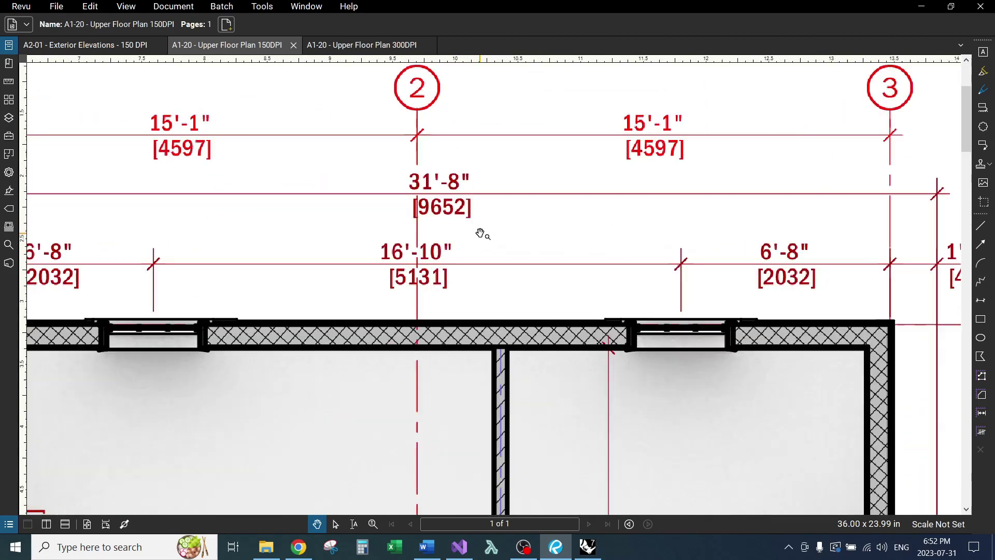
{"action": "scroll", "coordinate": [482, 226], "scroll_direction": "down", "scroll_amount": 3}
{"action": "scroll", "coordinate": [432, 194], "scroll_direction": "up", "scroll_amount": 2}
{"action": "scroll", "coordinate": [467, 186], "scroll_direction": "up", "scroll_amount": 1}
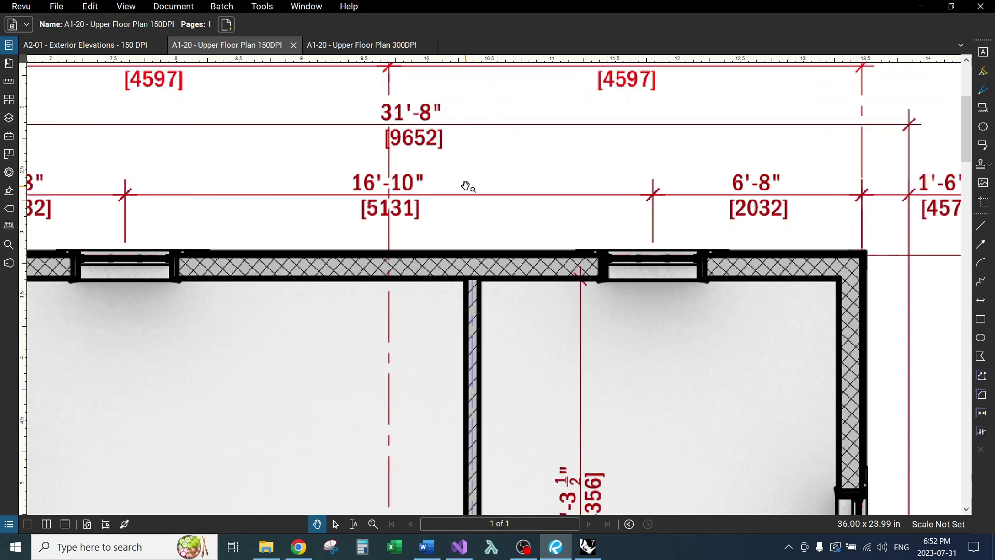
{"action": "scroll", "coordinate": [466, 218], "scroll_direction": "up", "scroll_amount": 1}
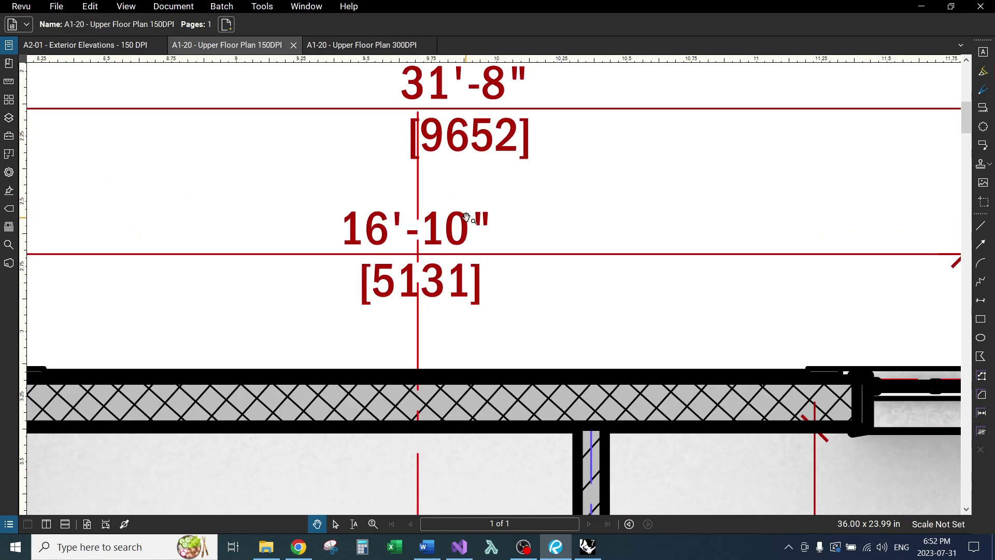
{"action": "scroll", "coordinate": [467, 218], "scroll_direction": "up", "scroll_amount": 2}
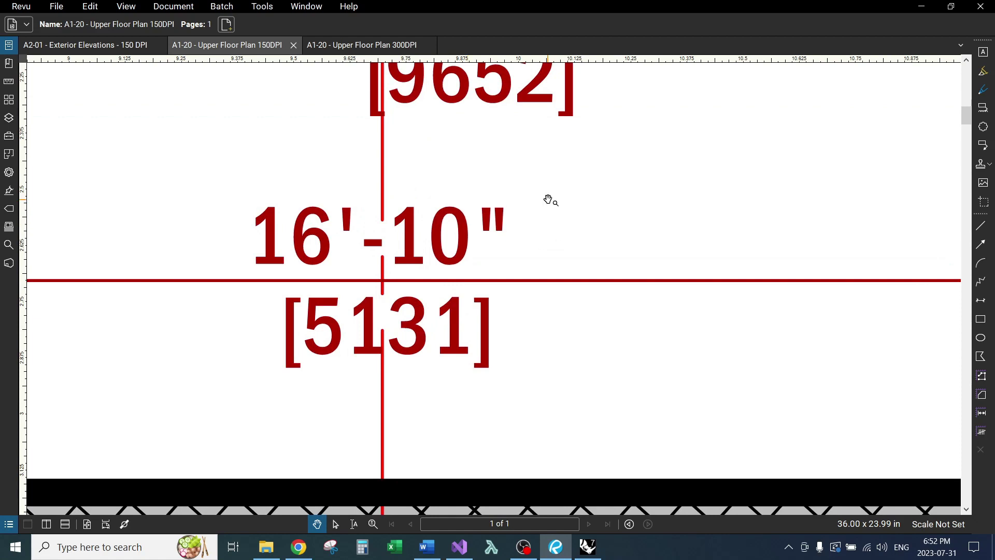
{"action": "scroll", "coordinate": [441, 255], "scroll_direction": "up", "scroll_amount": 2}
{"action": "scroll", "coordinate": [518, 213], "scroll_direction": "down", "scroll_amount": 2}
{"action": "scroll", "coordinate": [373, 210], "scroll_direction": "right", "scroll_amount": 3}
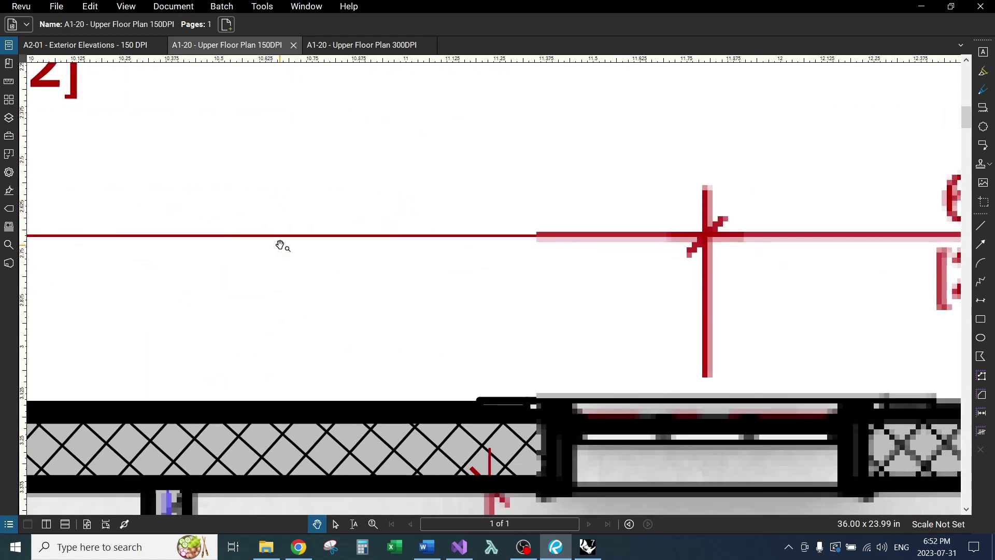
{"action": "scroll", "coordinate": [350, 255], "scroll_direction": "right", "scroll_amount": 2}
{"action": "scroll", "coordinate": [460, 229], "scroll_direction": "up", "scroll_amount": 2}
{"action": "scroll", "coordinate": [405, 237], "scroll_direction": "down", "scroll_amount": 2}
{"action": "scroll", "coordinate": [440, 233], "scroll_direction": "down", "scroll_amount": 2}
{"action": "scroll", "coordinate": [421, 255], "scroll_direction": "down", "scroll_amount": 2}
{"action": "scroll", "coordinate": [334, 151], "scroll_direction": "up", "scroll_amount": 1}
{"action": "scroll", "coordinate": [378, 222], "scroll_direction": "down", "scroll_amount": 2}
{"action": "scroll", "coordinate": [363, 318], "scroll_direction": "down", "scroll_amount": 3}
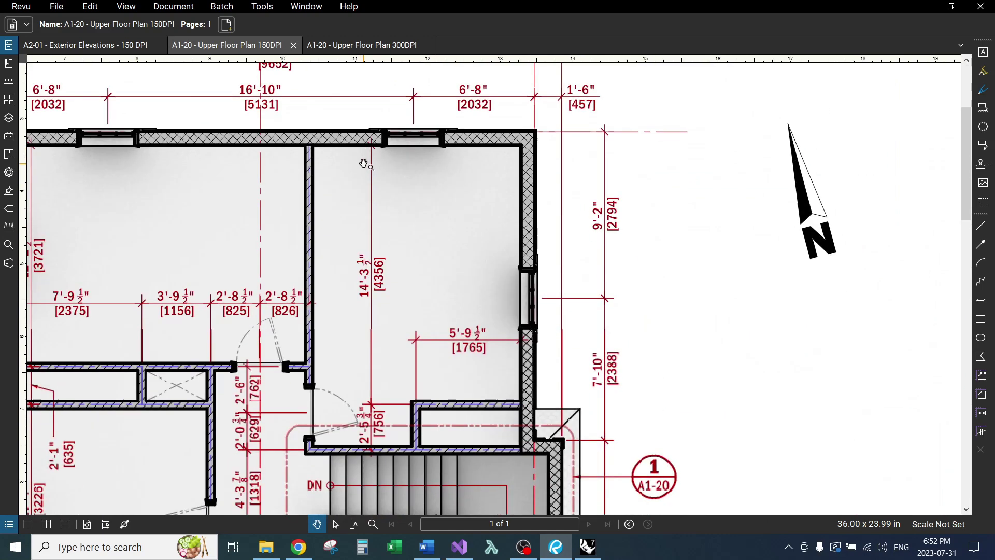
{"action": "scroll", "coordinate": [363, 317], "scroll_direction": "down", "scroll_amount": 3}
{"action": "scroll", "coordinate": [396, 237], "scroll_direction": "up", "scroll_amount": 2}
{"action": "scroll", "coordinate": [396, 238], "scroll_direction": "up", "scroll_amount": 2}
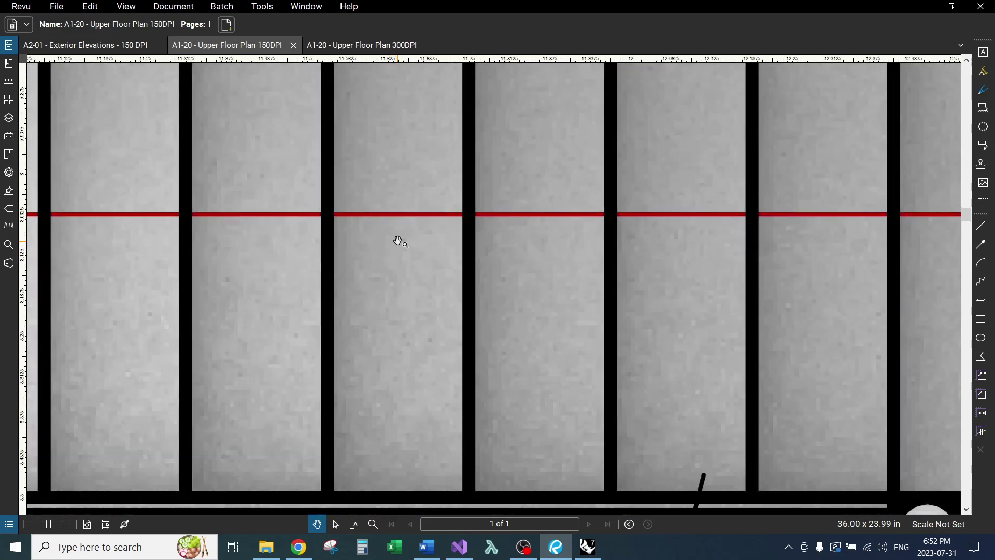
{"action": "scroll", "coordinate": [385, 238], "scroll_direction": "down", "scroll_amount": 3}
{"action": "scroll", "coordinate": [385, 237], "scroll_direction": "down", "scroll_amount": 3}
{"action": "scroll", "coordinate": [385, 237], "scroll_direction": "down", "scroll_amount": 2}
{"action": "scroll", "coordinate": [477, 333], "scroll_direction": "down", "scroll_amount": 2}
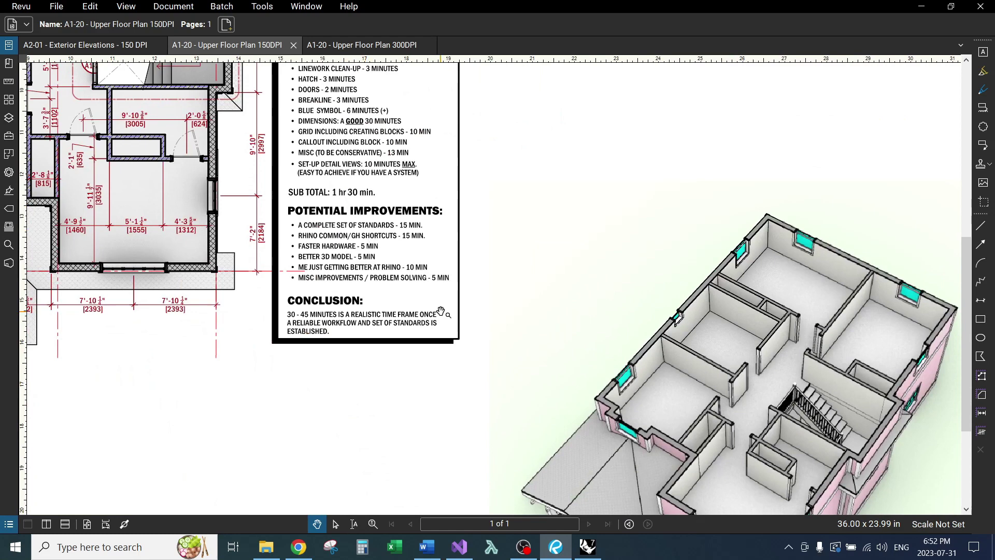
{"action": "scroll", "coordinate": [655, 264], "scroll_direction": "down", "scroll_amount": 2}
{"action": "scroll", "coordinate": [655, 265], "scroll_direction": "up", "scroll_amount": 3}
{"action": "scroll", "coordinate": [653, 270], "scroll_direction": "up", "scroll_amount": 2}
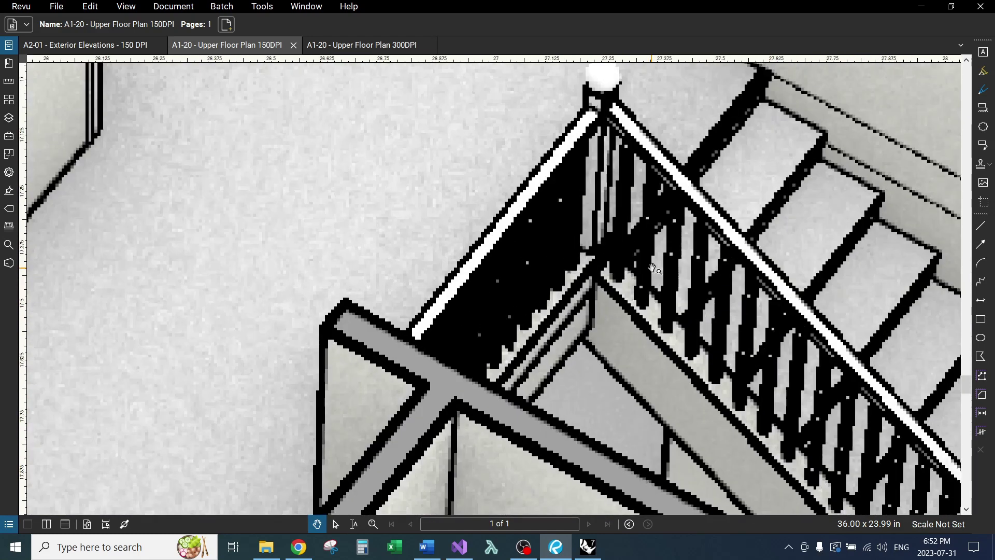
{"action": "scroll", "coordinate": [653, 268], "scroll_direction": "up", "scroll_amount": 1}
{"action": "scroll", "coordinate": [622, 242], "scroll_direction": "down", "scroll_amount": 3}
{"action": "scroll", "coordinate": [588, 215], "scroll_direction": "down", "scroll_amount": 2}
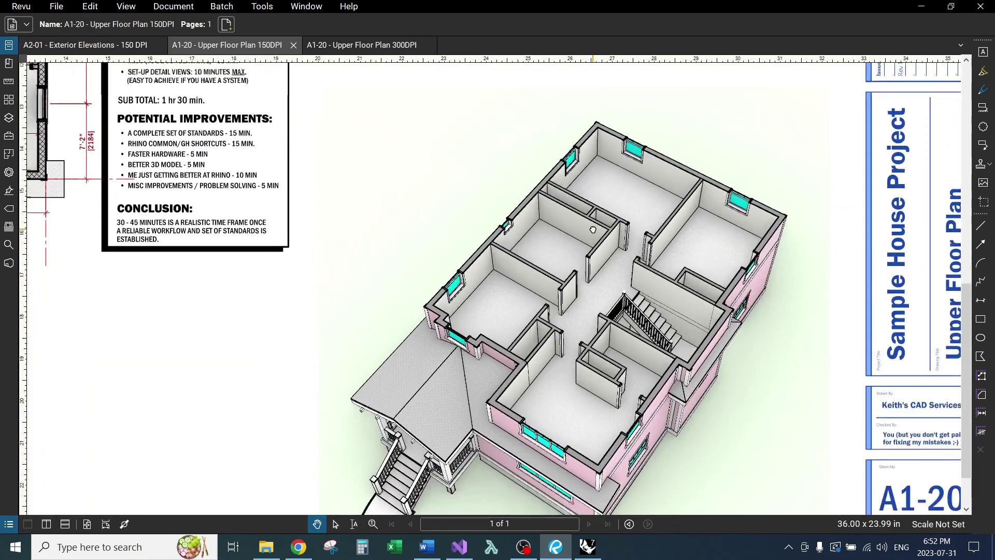
{"action": "scroll", "coordinate": [589, 216], "scroll_direction": "down", "scroll_amount": 2}
{"action": "scroll", "coordinate": [532, 268], "scroll_direction": "up", "scroll_amount": 2}
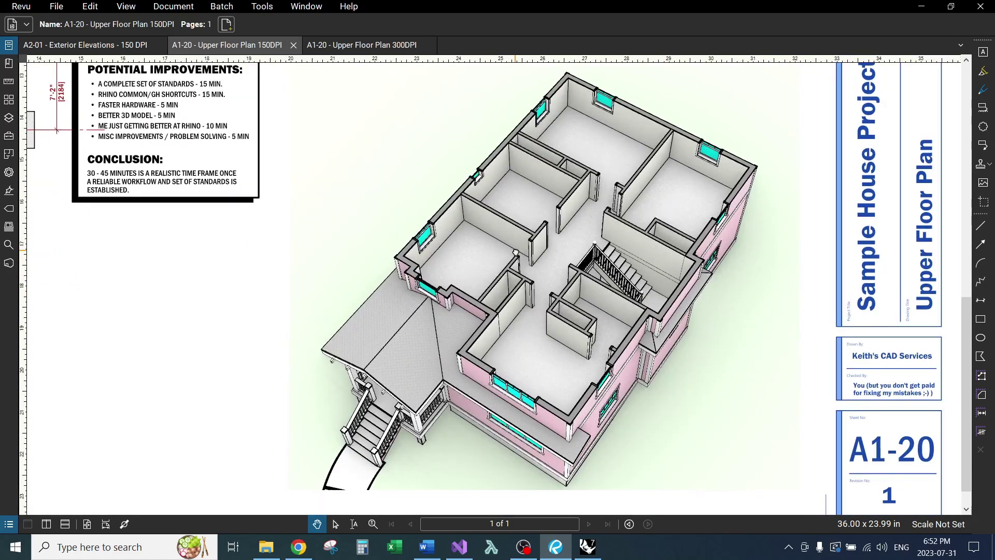
{"action": "scroll", "coordinate": [533, 268], "scroll_direction": "down", "scroll_amount": 2}
{"action": "scroll", "coordinate": [495, 267], "scroll_direction": "up", "scroll_amount": 2}
{"action": "scroll", "coordinate": [402, 249], "scroll_direction": "up", "scroll_amount": 1}
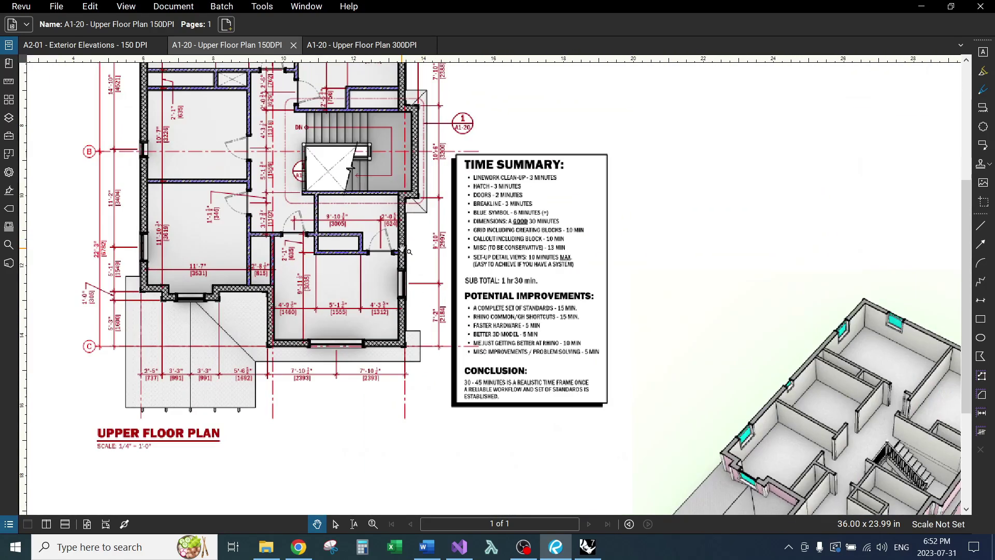
{"action": "scroll", "coordinate": [405, 252], "scroll_direction": "up", "scroll_amount": 1}
{"action": "scroll", "coordinate": [329, 329], "scroll_direction": "up", "scroll_amount": 2}
{"action": "scroll", "coordinate": [317, 291], "scroll_direction": "up", "scroll_amount": 1}
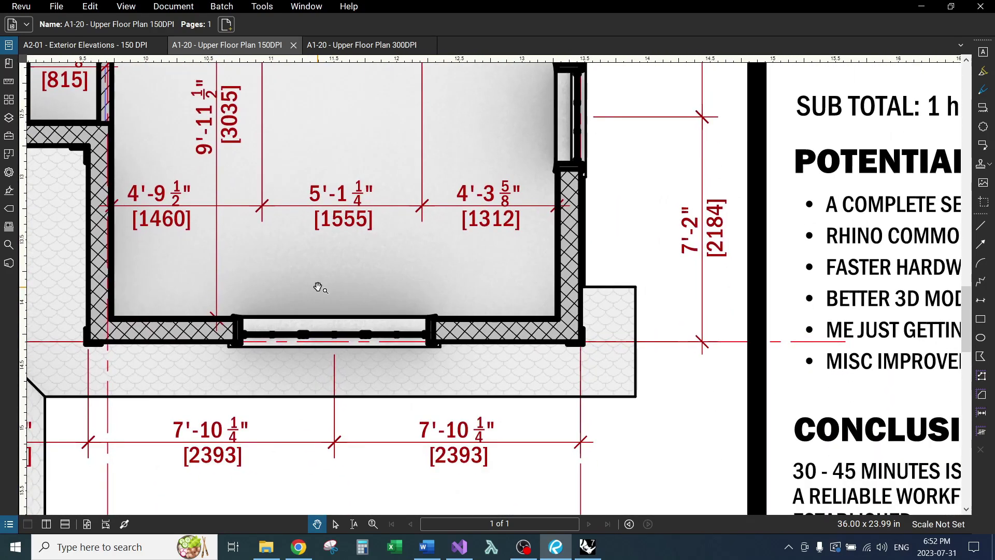
{"action": "key", "text": "l"}
{"action": "scroll", "coordinate": [506, 320], "scroll_direction": "down", "scroll_amount": 2}
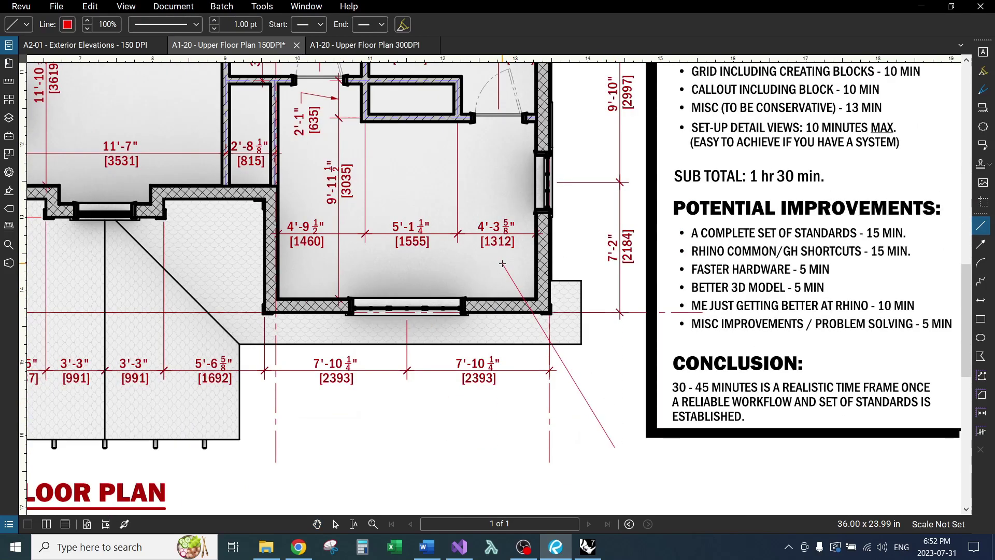
{"action": "left_click", "coordinate": [503, 265]}
{"action": "left_click", "coordinate": [479, 277]}
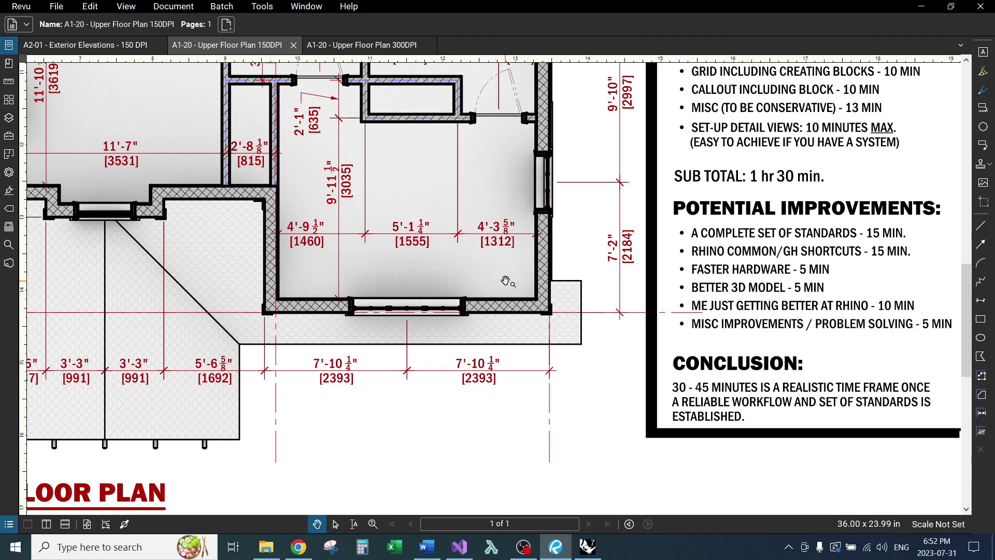
{"action": "key", "text": "l"}
{"action": "scroll", "coordinate": [530, 299], "scroll_direction": "up", "scroll_amount": 2}
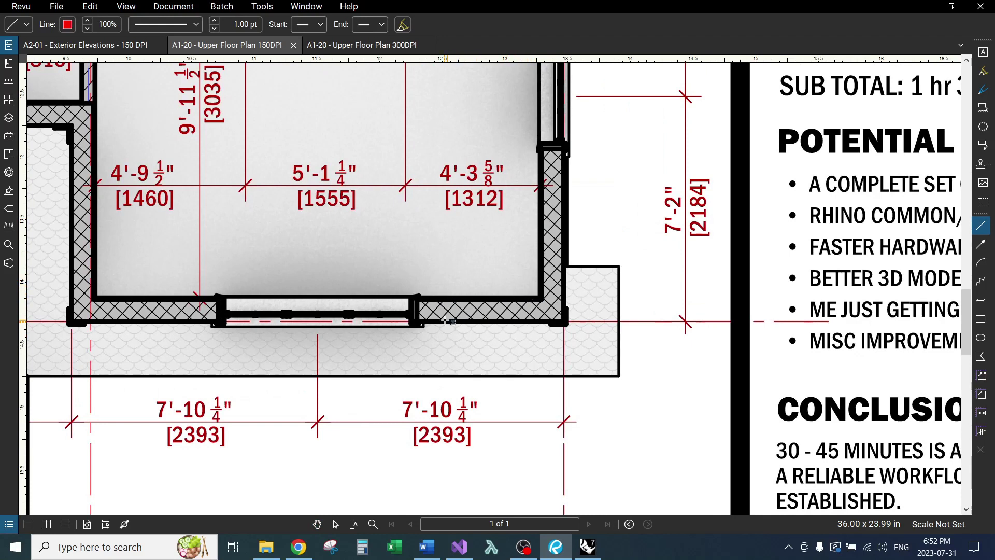
{"action": "scroll", "coordinate": [191, 320], "scroll_direction": "up", "scroll_amount": 1}
{"action": "scroll", "coordinate": [190, 320], "scroll_direction": "up", "scroll_amount": 1}
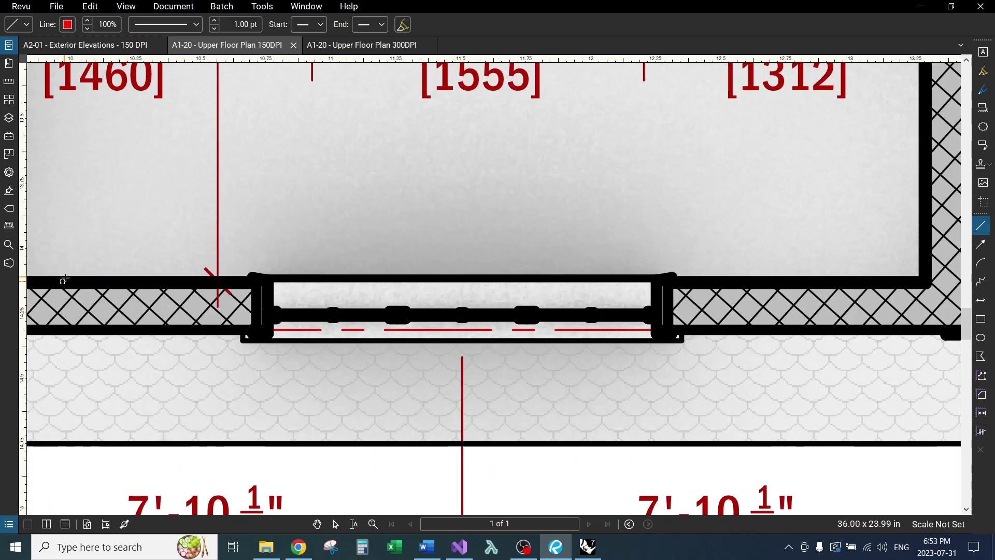
{"action": "scroll", "coordinate": [178, 286], "scroll_direction": "down", "scroll_amount": 3}
{"action": "scroll", "coordinate": [178, 286], "scroll_direction": "down", "scroll_amount": 4}
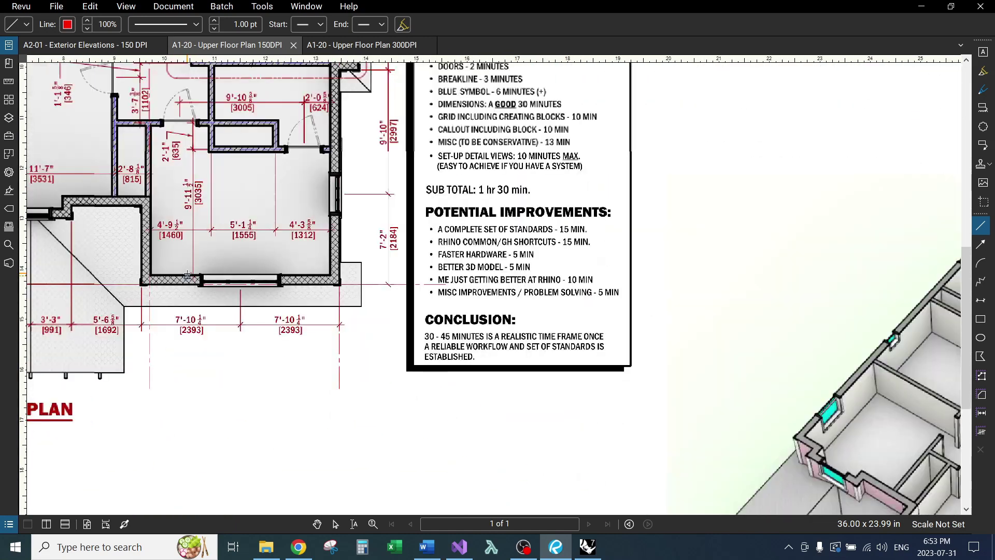
{"action": "scroll", "coordinate": [178, 285], "scroll_direction": "down", "scroll_amount": 2}
{"action": "key", "text": "Escape"}
{"action": "left_click_drag", "start_coordinate": [178, 285], "coordinate": [178, 228]}
{"action": "scroll", "coordinate": [500, 342], "scroll_direction": "up", "scroll_amount": 1}
{"action": "scroll", "coordinate": [500, 342], "scroll_direction": "up", "scroll_amount": 1}
{"action": "scroll", "coordinate": [500, 342], "scroll_direction": "up", "scroll_amount": 2}
{"action": "key", "text": "l"}
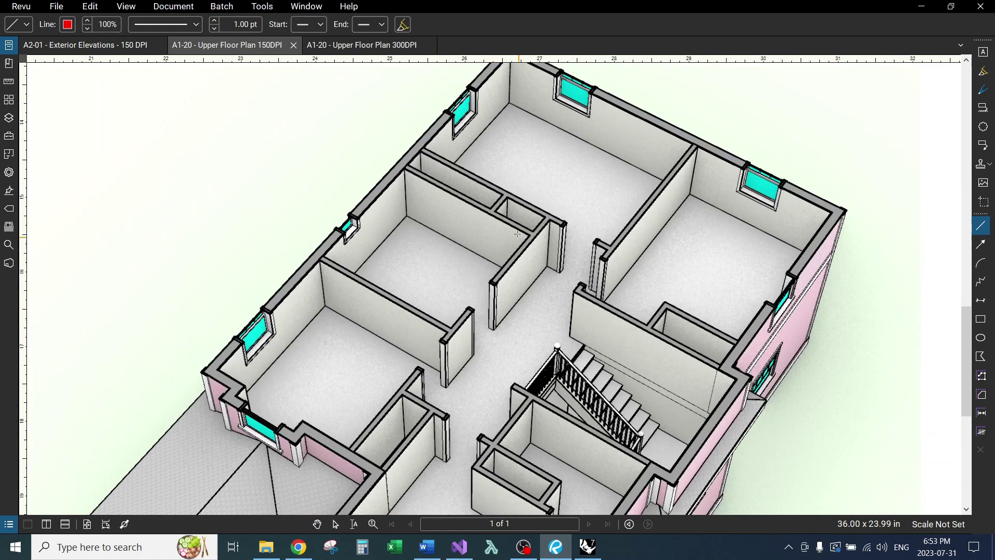
{"action": "scroll", "coordinate": [458, 192], "scroll_direction": "down", "scroll_amount": 2}
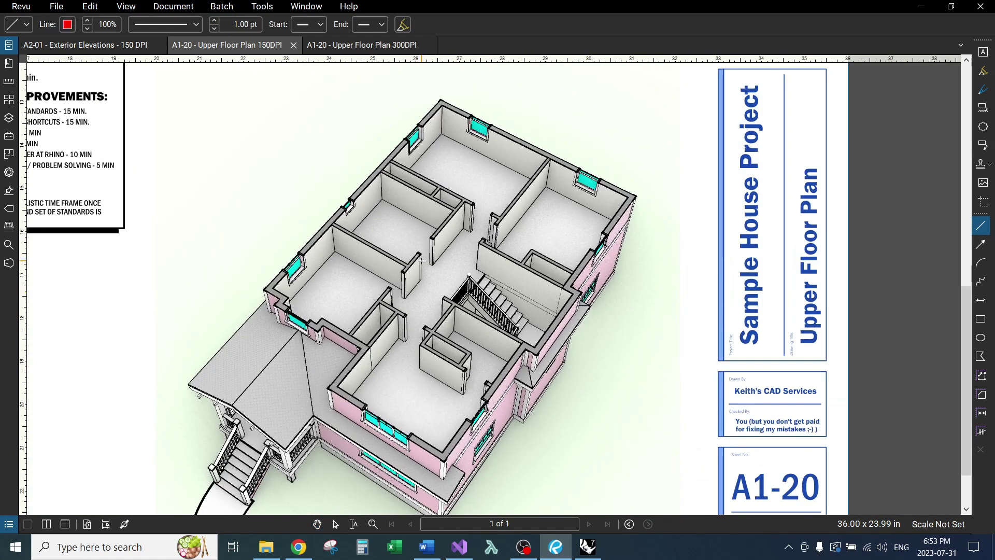
{"action": "key", "text": "Escape"}
{"action": "scroll", "coordinate": [271, 178], "scroll_direction": "up", "scroll_amount": 1}
{"action": "scroll", "coordinate": [130, 110], "scroll_direction": "up", "scroll_amount": 2}
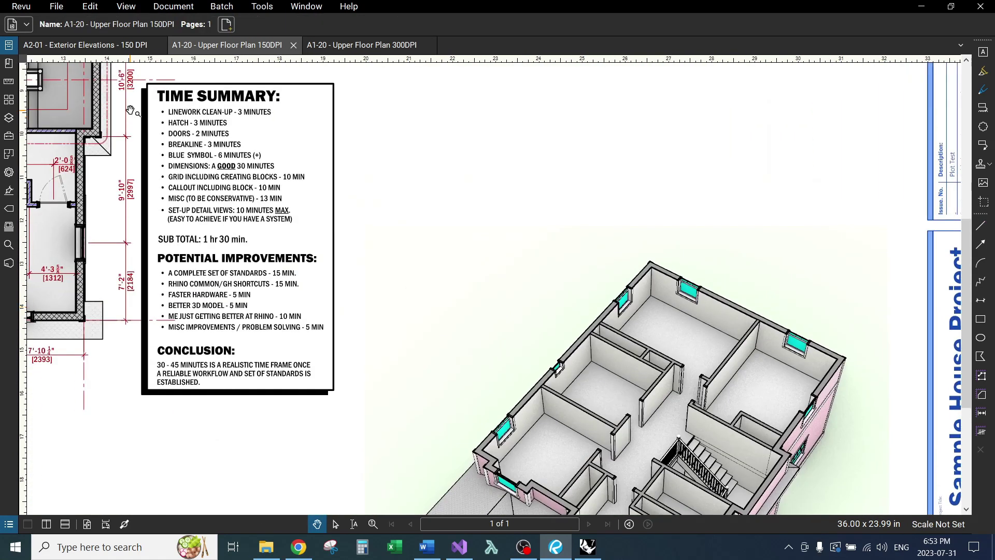
- Switch to the 'A2-01 - Exterior Elevations - 150 DPI' sheet
{"action": "left_click", "coordinate": [115, 44]}
{"action": "scroll", "coordinate": [489, 233], "scroll_direction": "down", "scroll_amount": 2}
{"action": "scroll", "coordinate": [510, 279], "scroll_direction": "up", "scroll_amount": 1}
{"action": "scroll", "coordinate": [389, 257], "scroll_direction": "up", "scroll_amount": 2}
{"action": "scroll", "coordinate": [369, 270], "scroll_direction": "up", "scroll_amount": 2}
{"action": "scroll", "coordinate": [369, 269], "scroll_direction": "up", "scroll_amount": 2}
{"action": "scroll", "coordinate": [370, 270], "scroll_direction": "up", "scroll_amount": 2}
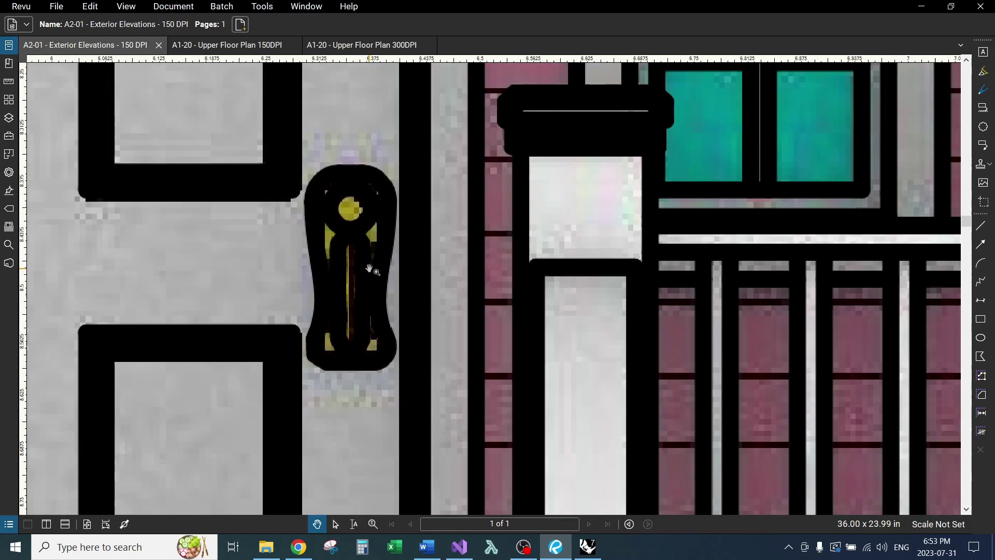
{"action": "scroll", "coordinate": [320, 137], "scroll_direction": "up", "scroll_amount": 1}
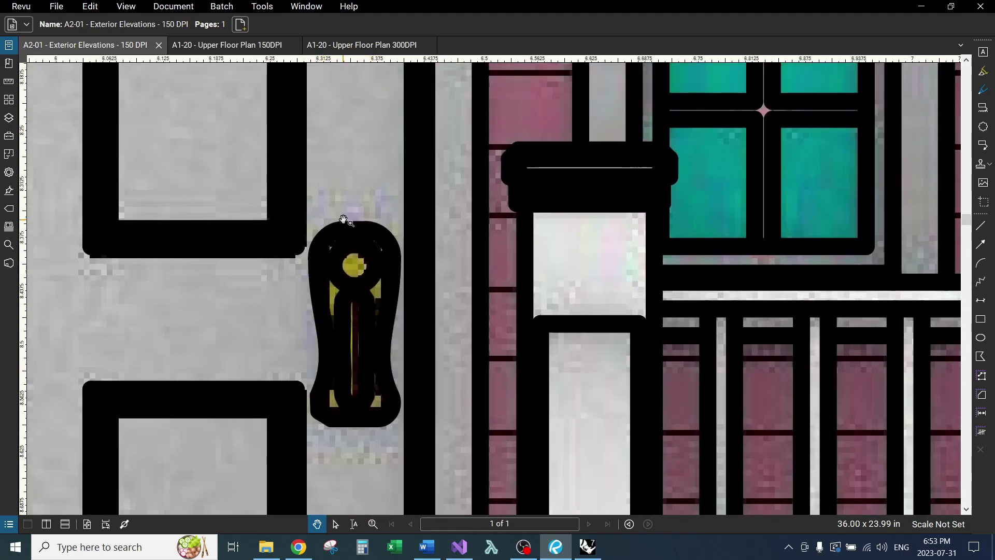
{"action": "scroll", "coordinate": [270, 192], "scroll_direction": "up", "scroll_amount": 1}
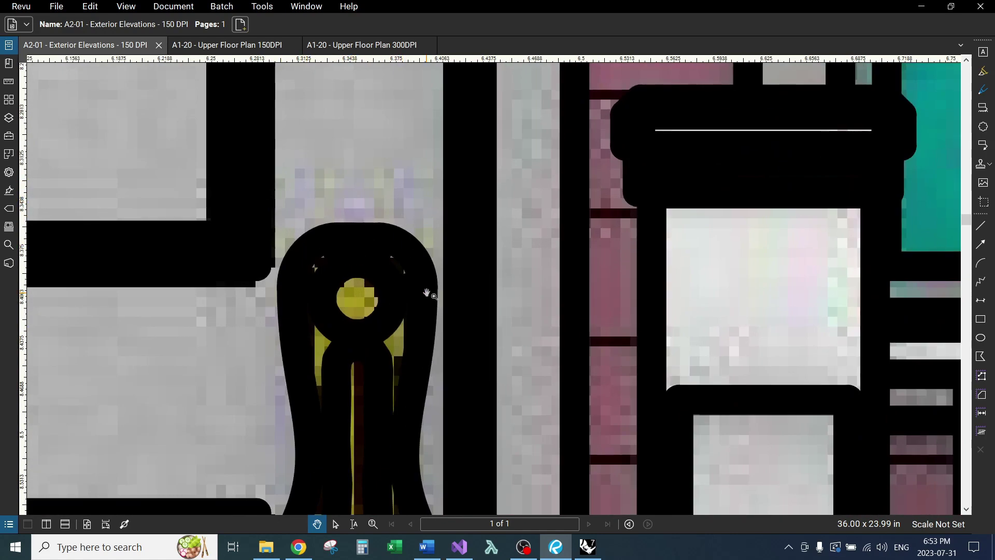
{"action": "scroll", "coordinate": [404, 272], "scroll_direction": "down", "scroll_amount": 2}
{"action": "scroll", "coordinate": [350, 261], "scroll_direction": "down", "scroll_amount": 2}
{"action": "scroll", "coordinate": [346, 257], "scroll_direction": "down", "scroll_amount": 2}
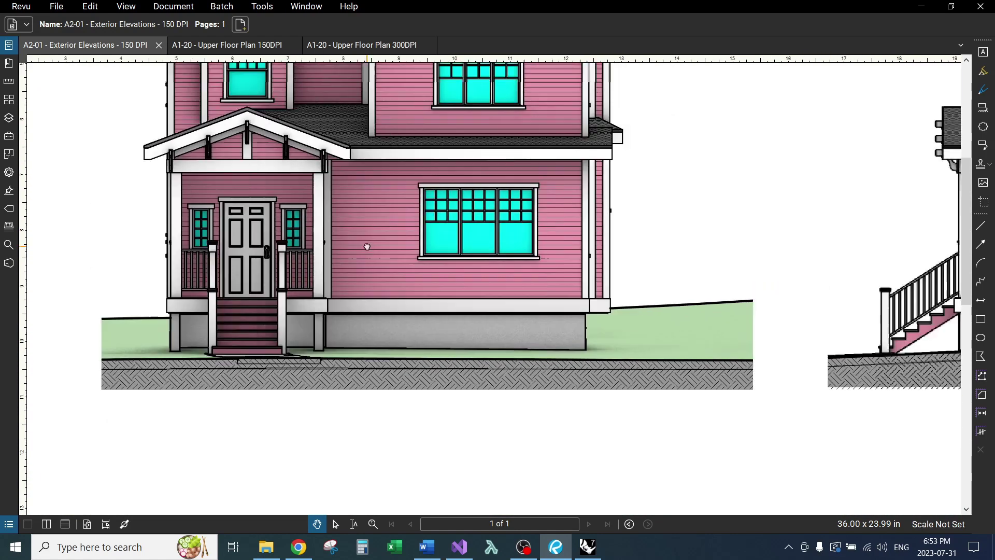
{"action": "scroll", "coordinate": [347, 257], "scroll_direction": "down", "scroll_amount": 2}
{"action": "scroll", "coordinate": [362, 250], "scroll_direction": "down", "scroll_amount": 2}
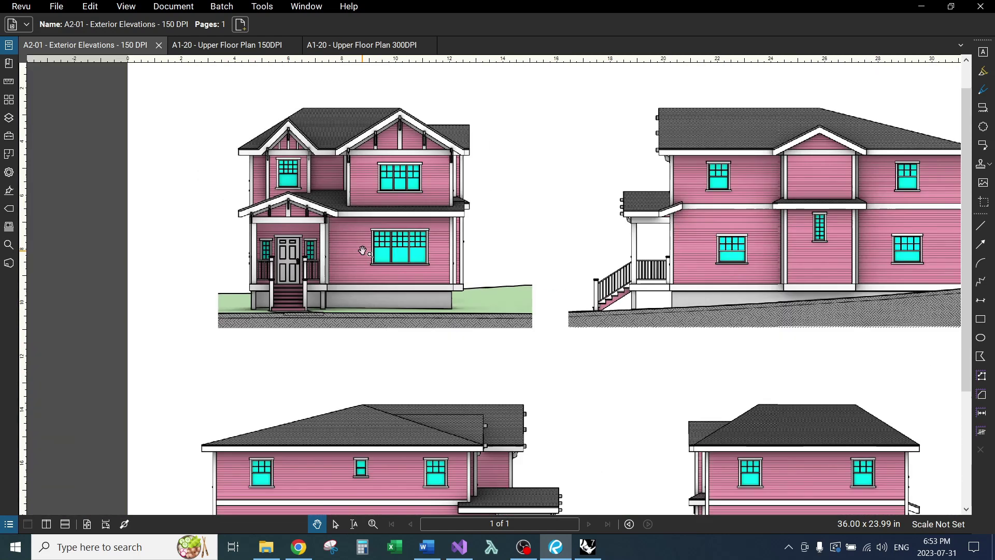
{"action": "scroll", "coordinate": [470, 251], "scroll_direction": "down", "scroll_amount": 2}
{"action": "scroll", "coordinate": [470, 252], "scroll_direction": "up", "scroll_amount": 2}
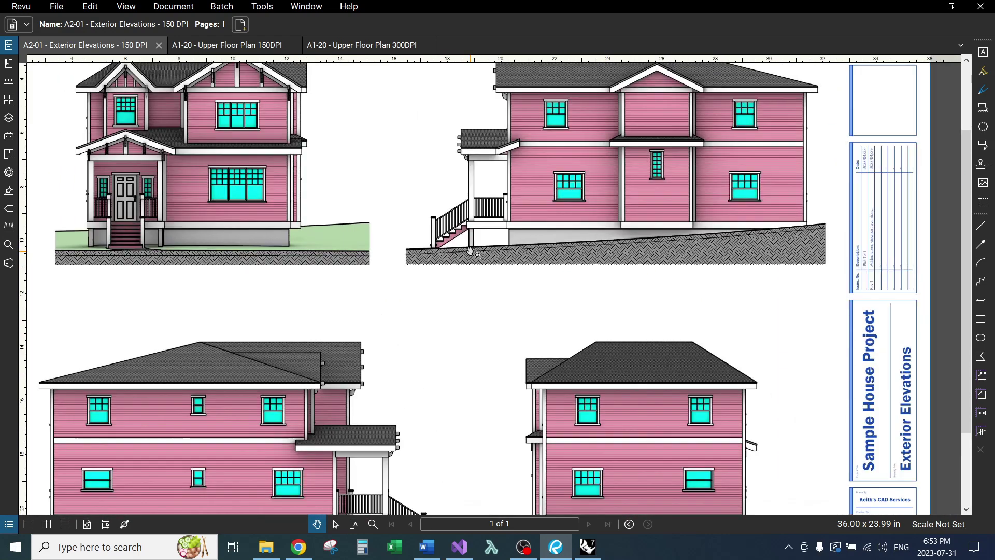
{"action": "scroll", "coordinate": [612, 208], "scroll_direction": "up", "scroll_amount": 2}
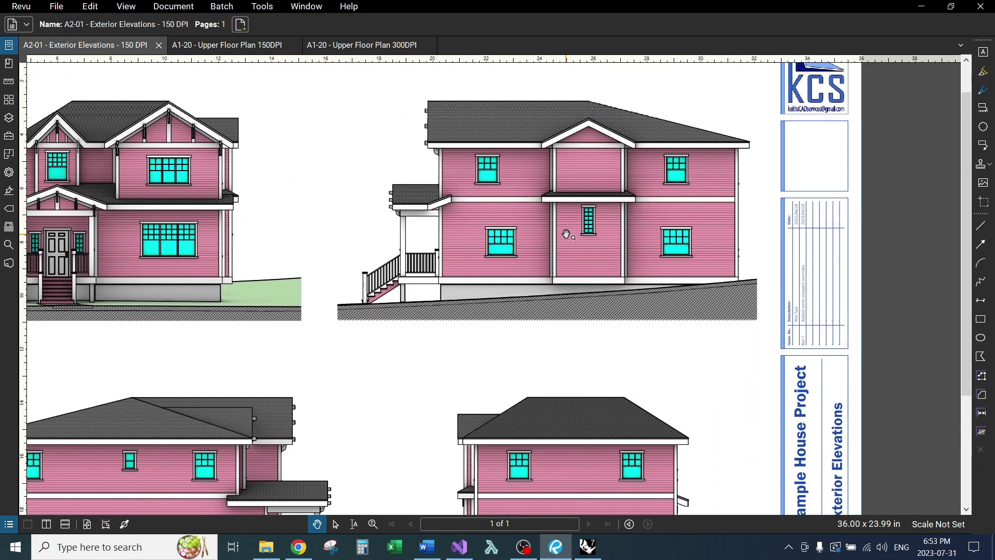
{"action": "scroll", "coordinate": [566, 229], "scroll_direction": "down", "scroll_amount": 2}
{"action": "scroll", "coordinate": [528, 259], "scroll_direction": "up", "scroll_amount": 2}
{"action": "scroll", "coordinate": [537, 299], "scroll_direction": "down", "scroll_amount": 3}
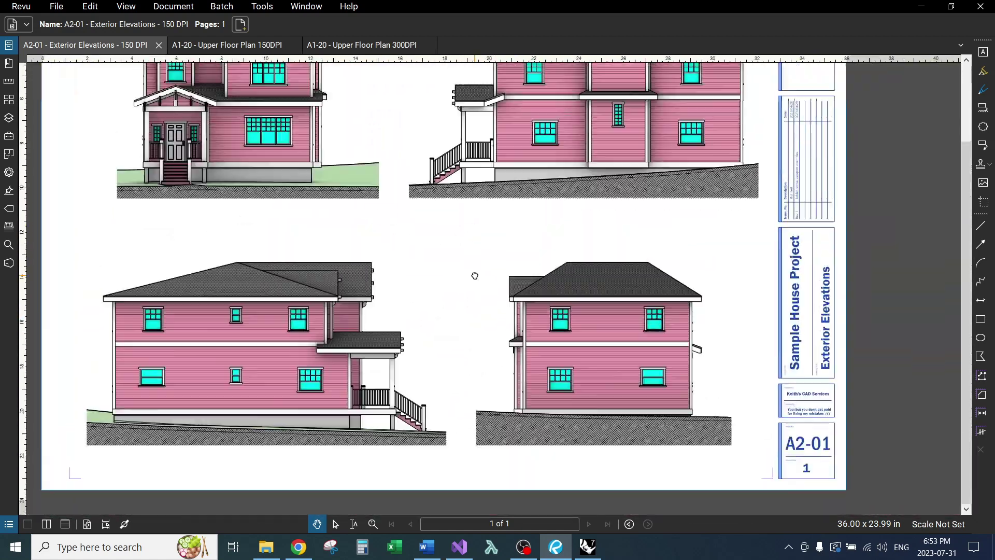
{"action": "scroll", "coordinate": [446, 257], "scroll_direction": "up", "scroll_amount": 2}
{"action": "scroll", "coordinate": [418, 286], "scroll_direction": "down", "scroll_amount": 2}
{"action": "scroll", "coordinate": [422, 264], "scroll_direction": "up", "scroll_amount": 1}
{"action": "scroll", "coordinate": [477, 266], "scroll_direction": "down", "scroll_amount": 1}
{"action": "scroll", "coordinate": [438, 219], "scroll_direction": "up", "scroll_amount": 1}
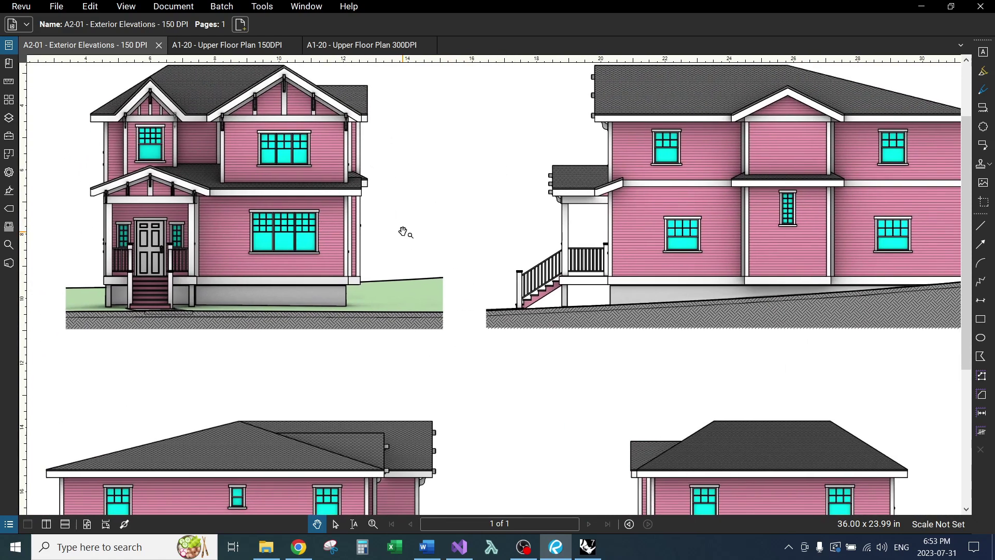
{"action": "left_click", "coordinate": [222, 45]}
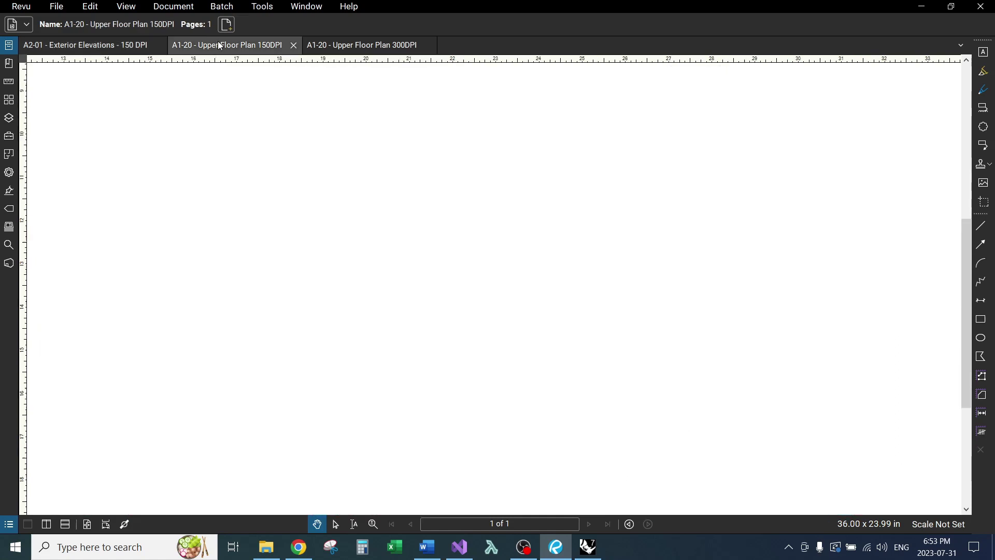
{"action": "left_click_drag", "start_coordinate": [406, 197], "coordinate": [510, 252]}
{"action": "scroll", "coordinate": [642, 239], "scroll_direction": "up", "scroll_amount": 1}
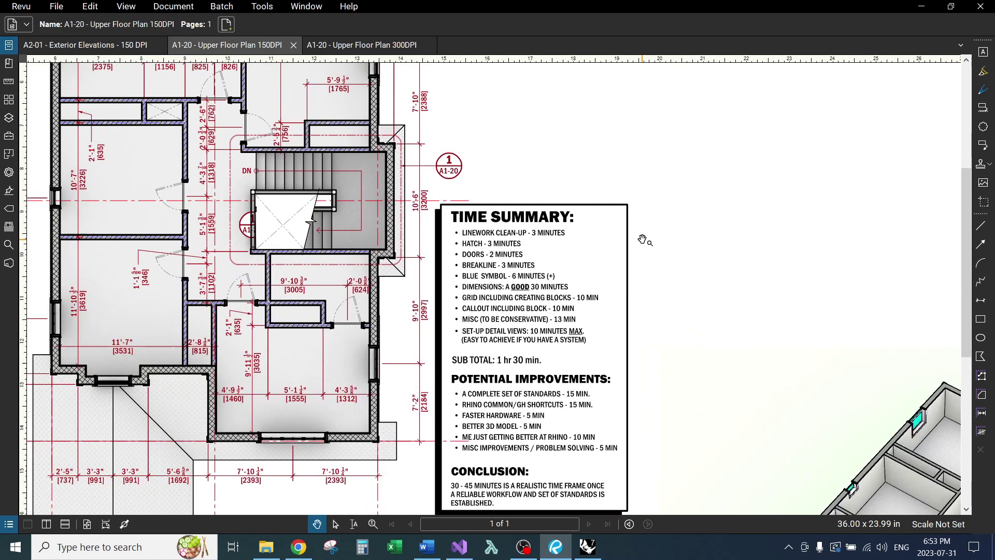
{"action": "left_click_drag", "start_coordinate": [493, 148], "coordinate": [641, 258]}
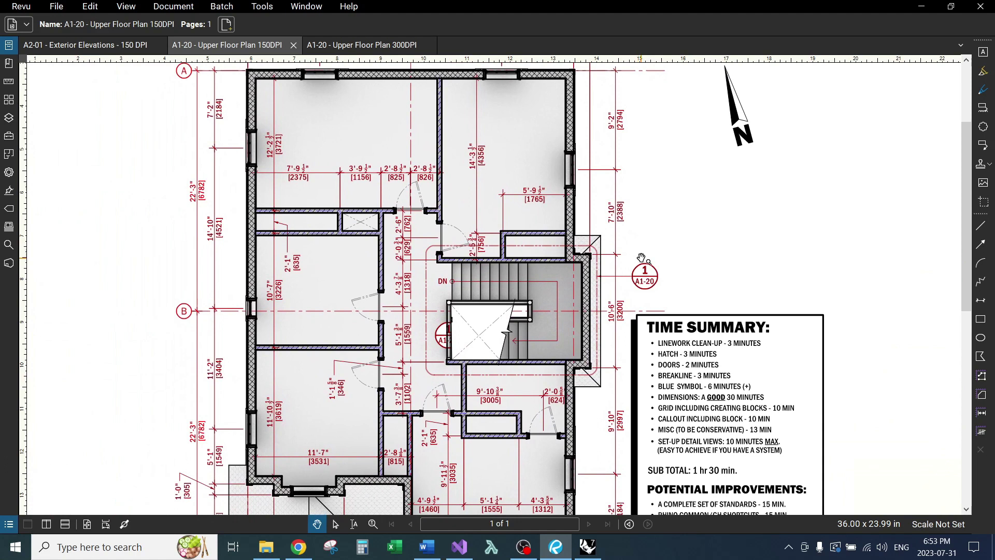
{"action": "scroll", "coordinate": [641, 258], "scroll_direction": "up", "scroll_amount": 2}
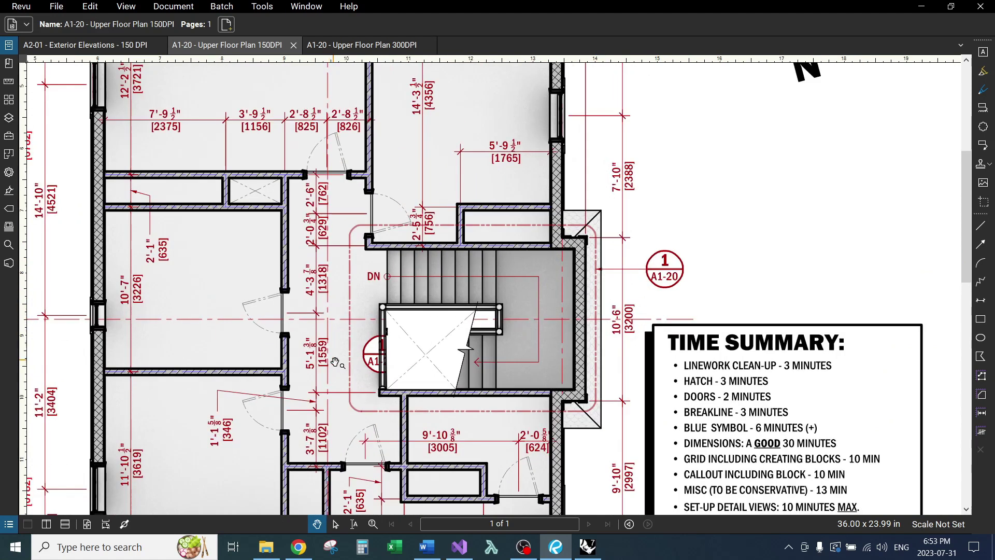
{"action": "scroll", "coordinate": [451, 406], "scroll_direction": "up", "scroll_amount": 2}
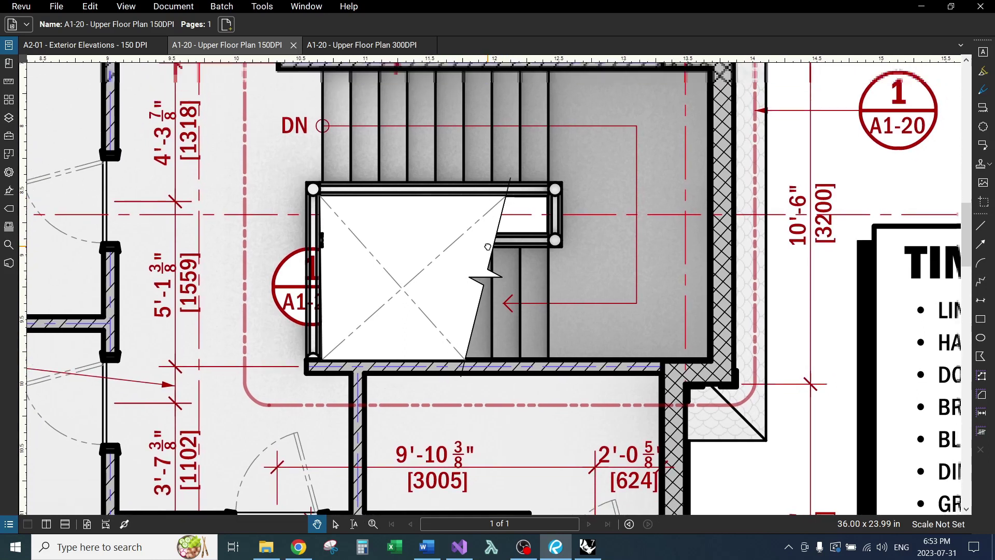
{"action": "left_click_drag", "start_coordinate": [481, 259], "coordinate": [440, 271]}
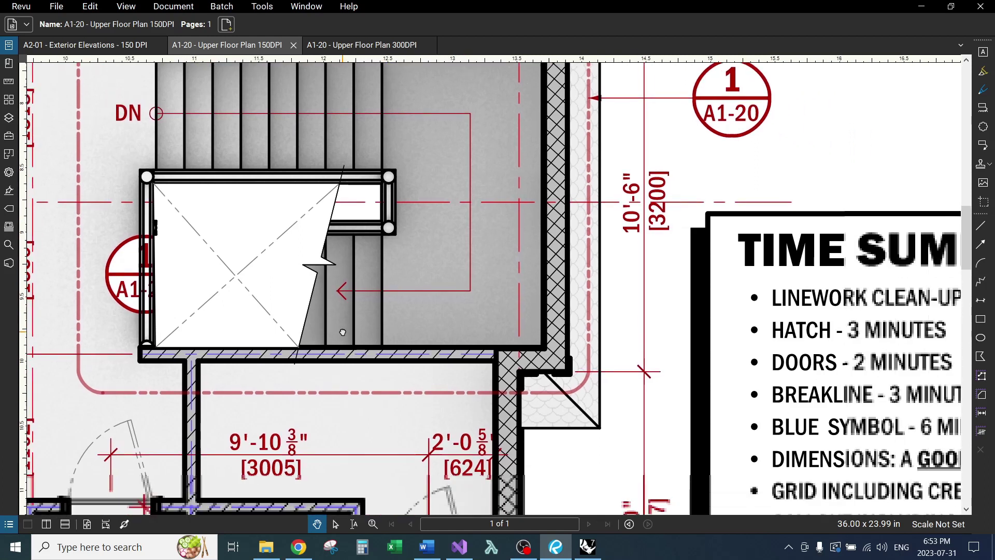
{"action": "mouse_move", "coordinate": [430, 395]}
{"action": "left_mouse_down"}
{"action": "mouse_move", "coordinate": [305, 351]}
{"action": "mouse_move", "coordinate": [366, 387]}
{"action": "left_mouse_up"}
{"action": "scroll", "coordinate": [311, 294], "scroll_direction": "up", "scroll_amount": 3}
{"action": "mouse_move", "coordinate": [296, 292]}
{"action": "left_mouse_down"}
{"action": "mouse_move", "coordinate": [305, 219]}
{"action": "mouse_move", "coordinate": [464, 283]}
{"action": "left_mouse_up"}
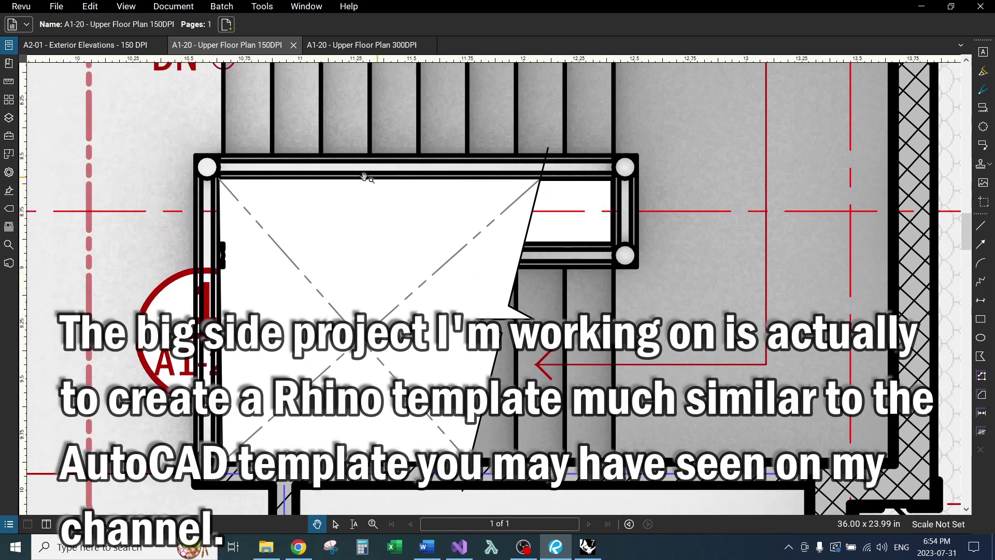
{"action": "left_click_drag", "start_coordinate": [300, 430], "coordinate": [244, 347]}
{"action": "mouse_move", "coordinate": [396, 151]}
{"action": "left_mouse_down"}
{"action": "mouse_move", "coordinate": [424, 284]}
{"action": "mouse_move", "coordinate": [422, 255]}
{"action": "left_mouse_up"}
{"action": "scroll", "coordinate": [402, 289], "scroll_direction": "down", "scroll_amount": 1}
{"action": "scroll", "coordinate": [423, 262], "scroll_direction": "down", "scroll_amount": 1}
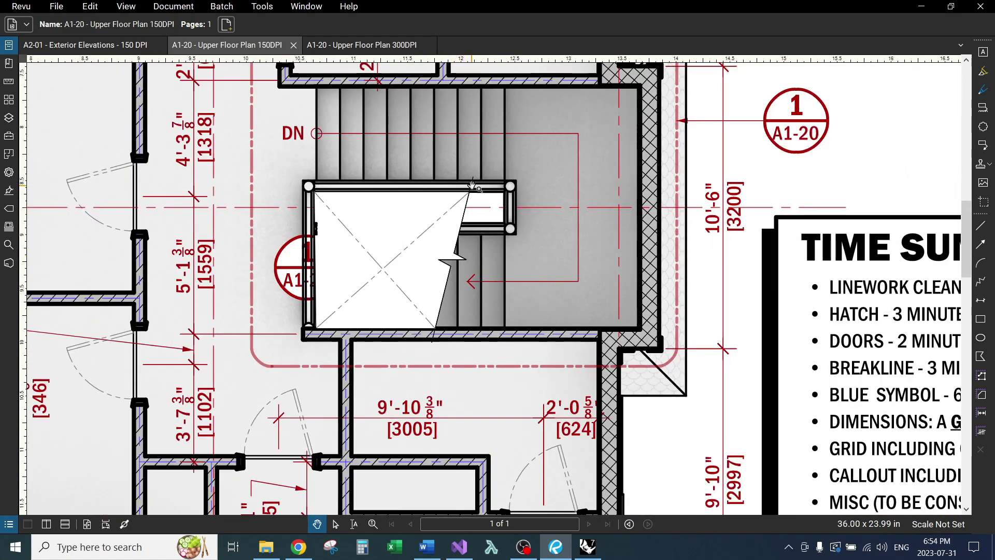
{"action": "scroll", "coordinate": [304, 244], "scroll_direction": "down", "scroll_amount": 1}
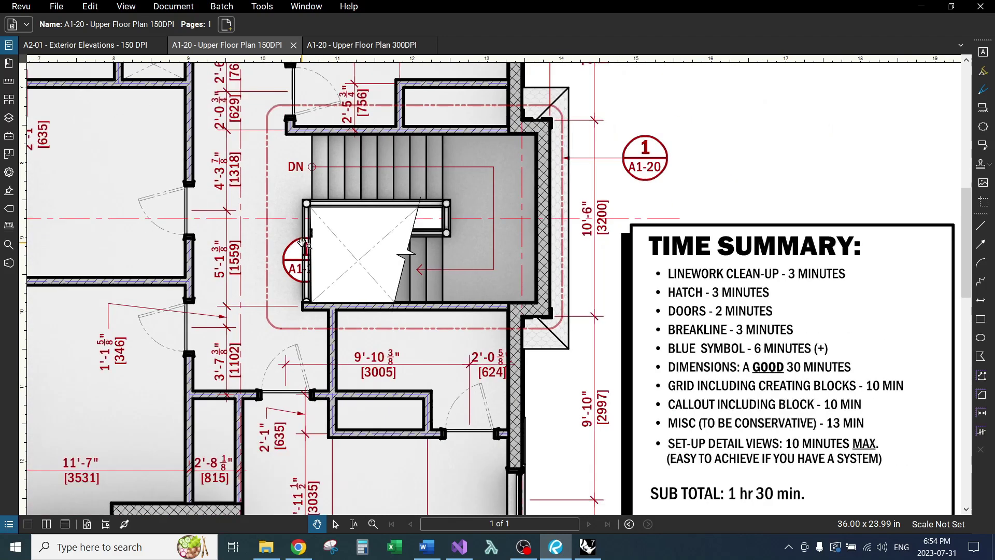
{"action": "mouse_move", "coordinate": [362, 291]}
{"action": "left_mouse_down"}
{"action": "mouse_move", "coordinate": [315, 284]}
{"action": "mouse_move", "coordinate": [367, 378]}
{"action": "left_mouse_up"}
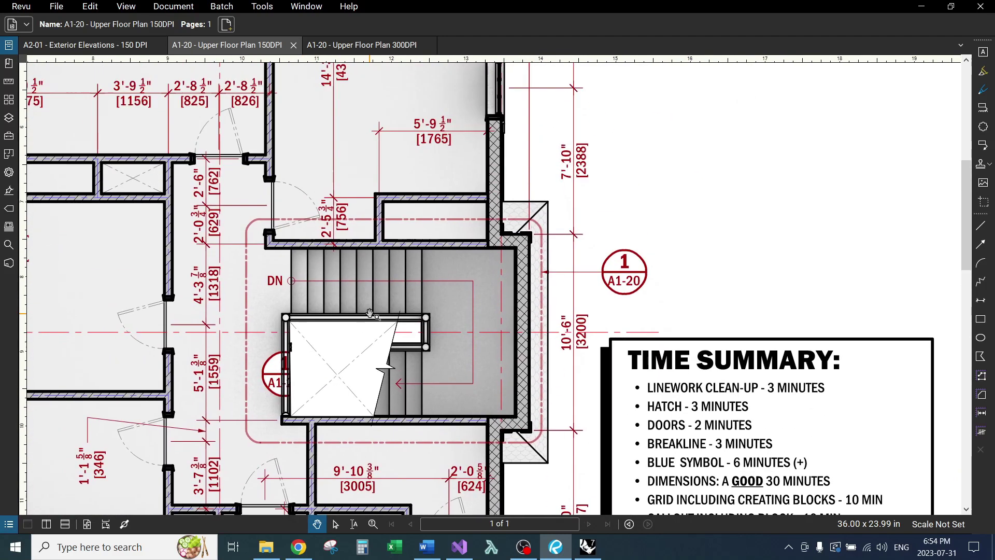
{"action": "scroll", "coordinate": [370, 313], "scroll_direction": "down", "scroll_amount": 1}
{"action": "scroll", "coordinate": [484, 249], "scroll_direction": "up", "scroll_amount": 1}
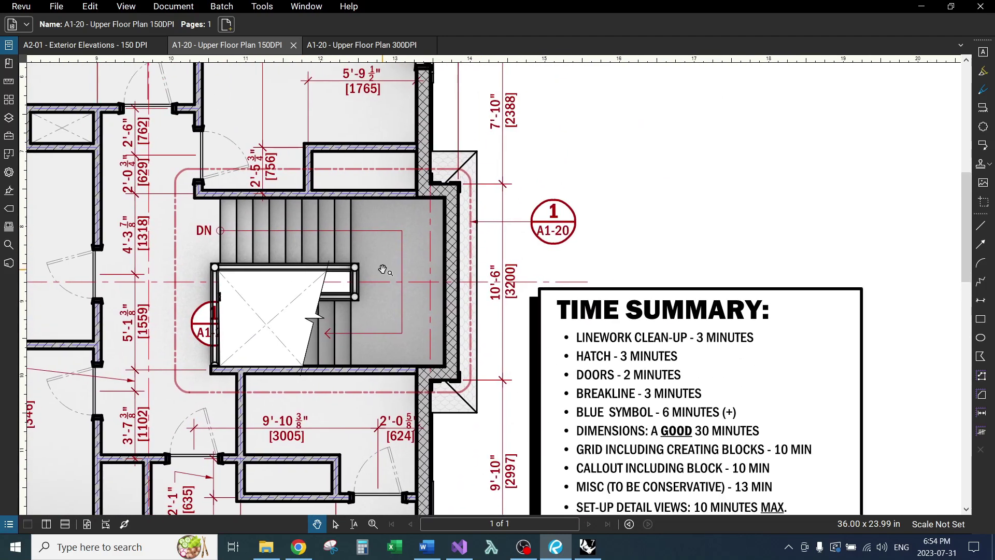
{"action": "scroll", "coordinate": [383, 269], "scroll_direction": "down", "scroll_amount": 1}
{"action": "scroll", "coordinate": [429, 230], "scroll_direction": "up", "scroll_amount": 3}
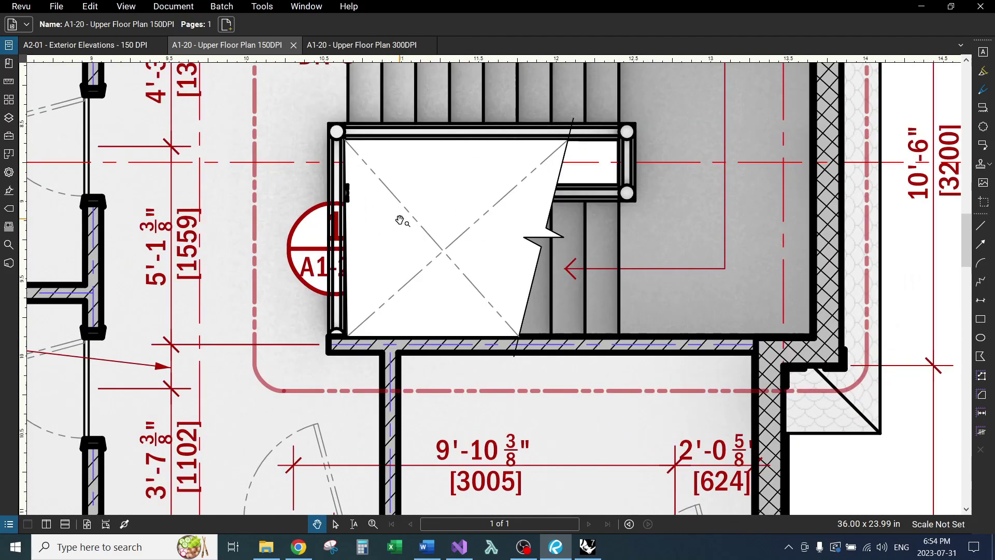
{"action": "scroll", "coordinate": [401, 233], "scroll_direction": "down", "scroll_amount": 3}
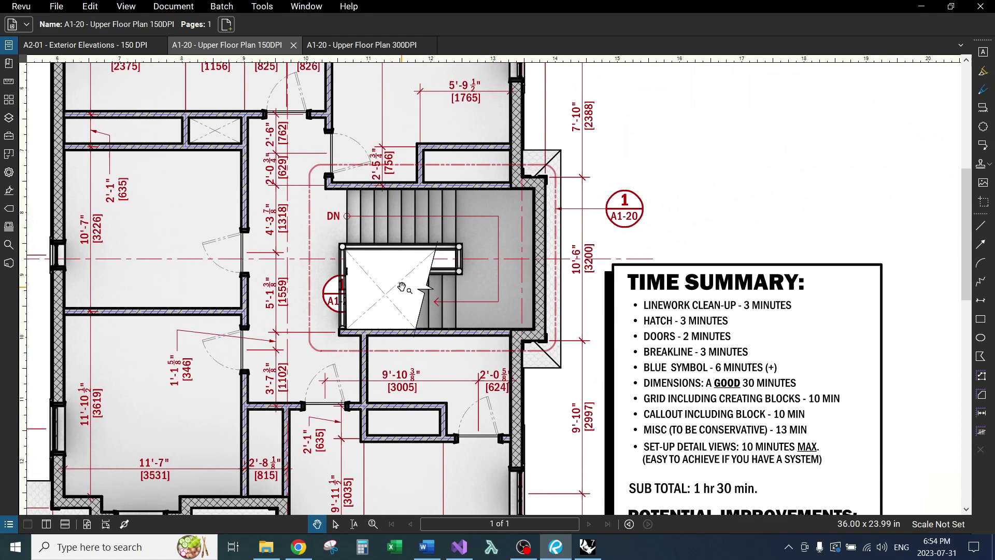
{"action": "left_click_drag", "start_coordinate": [402, 287], "coordinate": [452, 218]}
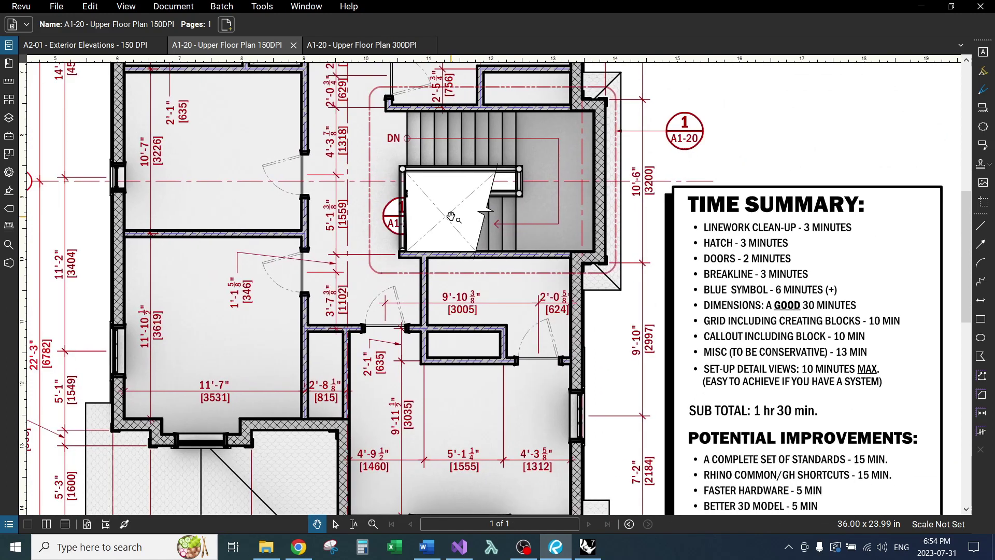
{"action": "scroll", "coordinate": [451, 217], "scroll_direction": "up", "scroll_amount": 1}
{"action": "scroll", "coordinate": [452, 217], "scroll_direction": "up", "scroll_amount": 1}
{"action": "scroll", "coordinate": [436, 219], "scroll_direction": "up", "scroll_amount": 1}
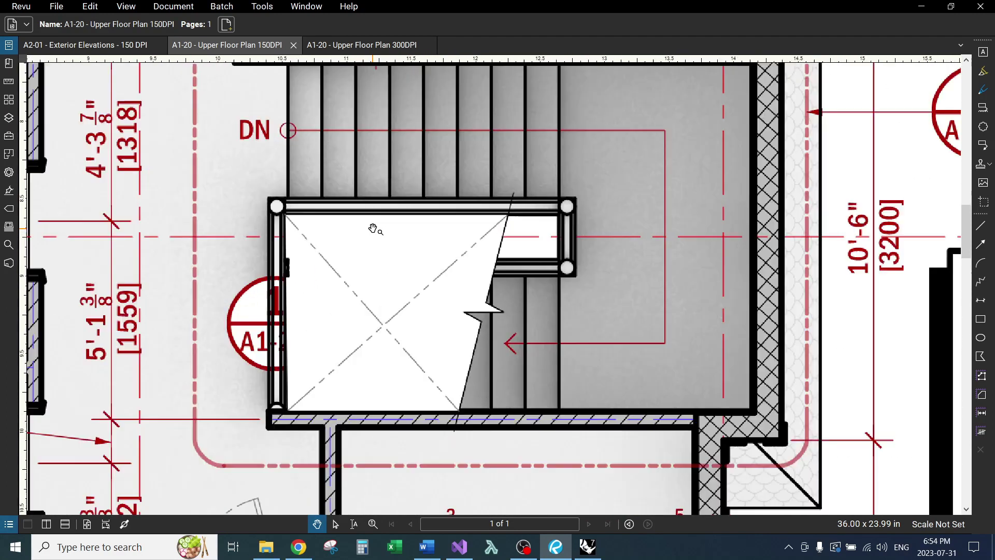
{"action": "left_click_drag", "start_coordinate": [398, 267], "coordinate": [330, 230]}
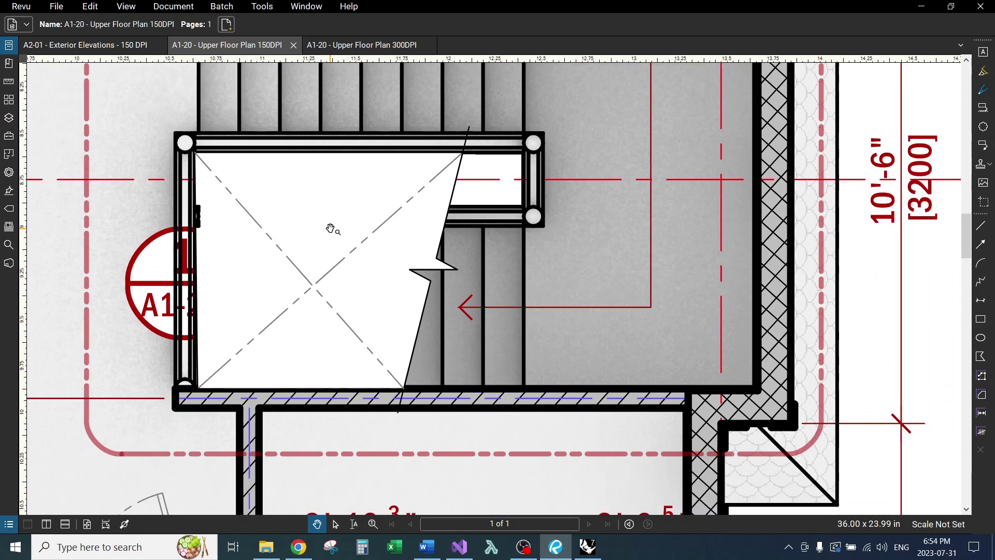
{"action": "scroll", "coordinate": [342, 284], "scroll_direction": "down", "scroll_amount": 1}
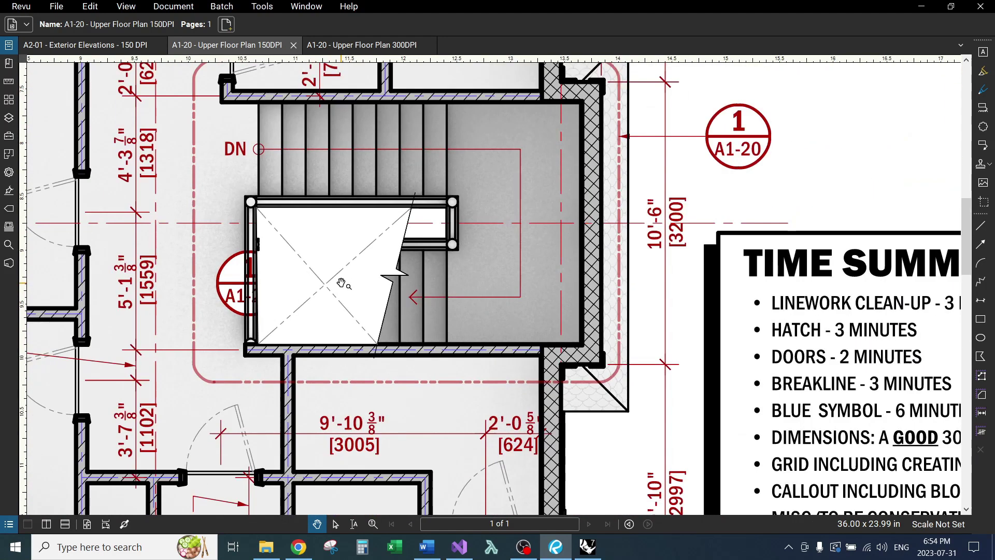
{"action": "left_click_drag", "start_coordinate": [342, 284], "coordinate": [346, 218]}
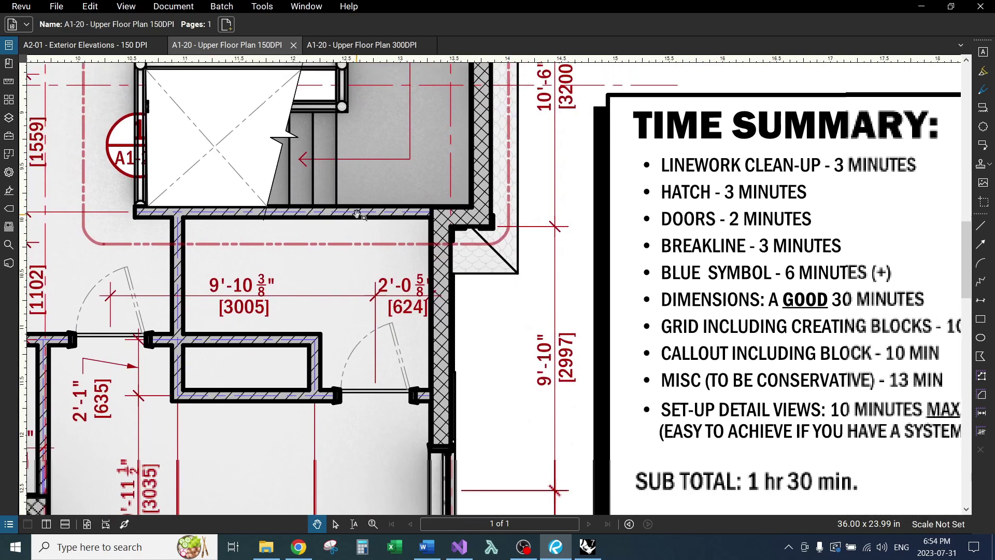
{"action": "scroll", "coordinate": [346, 226], "scroll_direction": "down", "scroll_amount": 1}
{"action": "scroll", "coordinate": [333, 234], "scroll_direction": "up", "scroll_amount": 3}
{"action": "scroll", "coordinate": [442, 282], "scroll_direction": "up", "scroll_amount": 2}
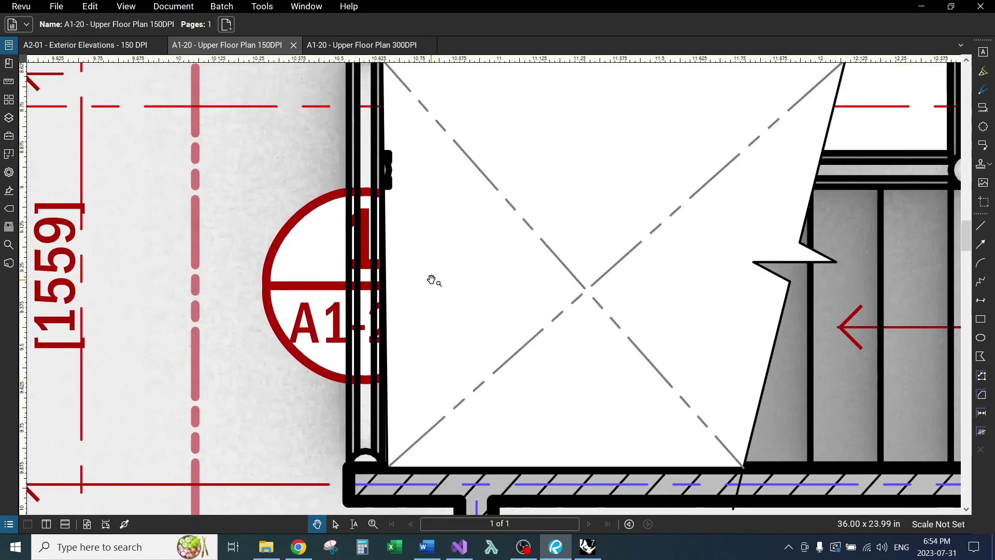
{"action": "scroll", "coordinate": [433, 281], "scroll_direction": "up", "scroll_amount": 1}
{"action": "scroll", "coordinate": [434, 281], "scroll_direction": "down", "scroll_amount": 2}
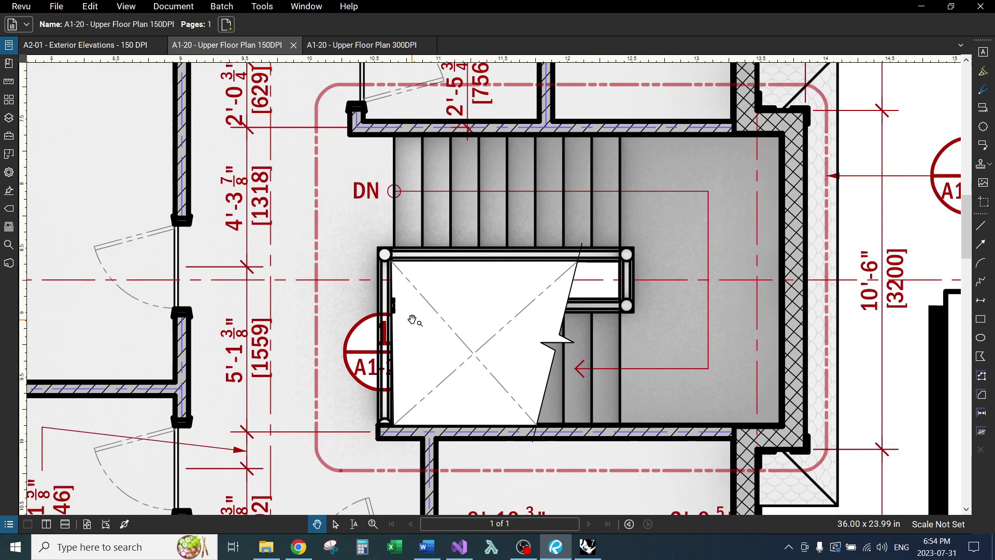
{"action": "left_click_drag", "start_coordinate": [412, 319], "coordinate": [414, 273]}
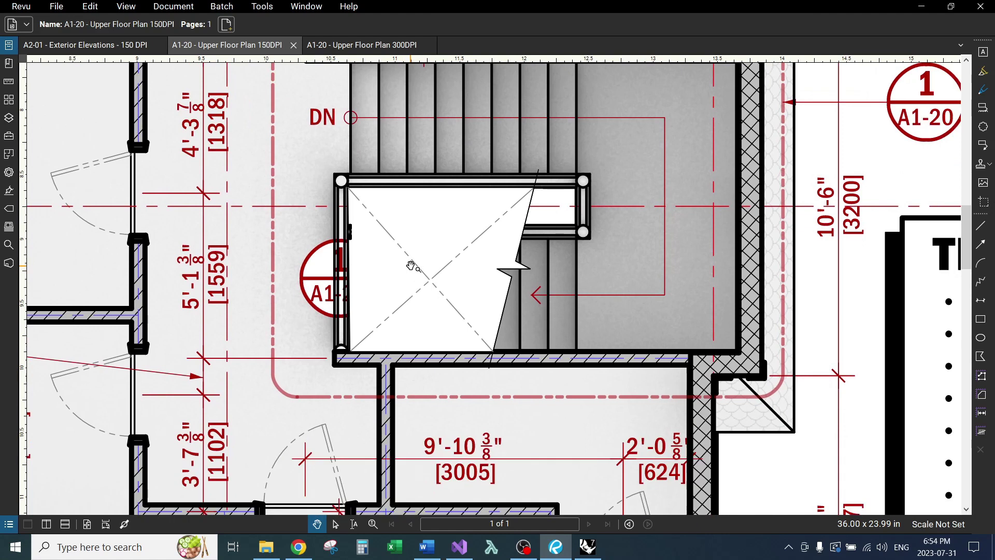
{"action": "scroll", "coordinate": [422, 267], "scroll_direction": "down", "scroll_amount": 1}
{"action": "scroll", "coordinate": [433, 285], "scroll_direction": "down", "scroll_amount": 1}
{"action": "scroll", "coordinate": [443, 295], "scroll_direction": "down", "scroll_amount": 1}
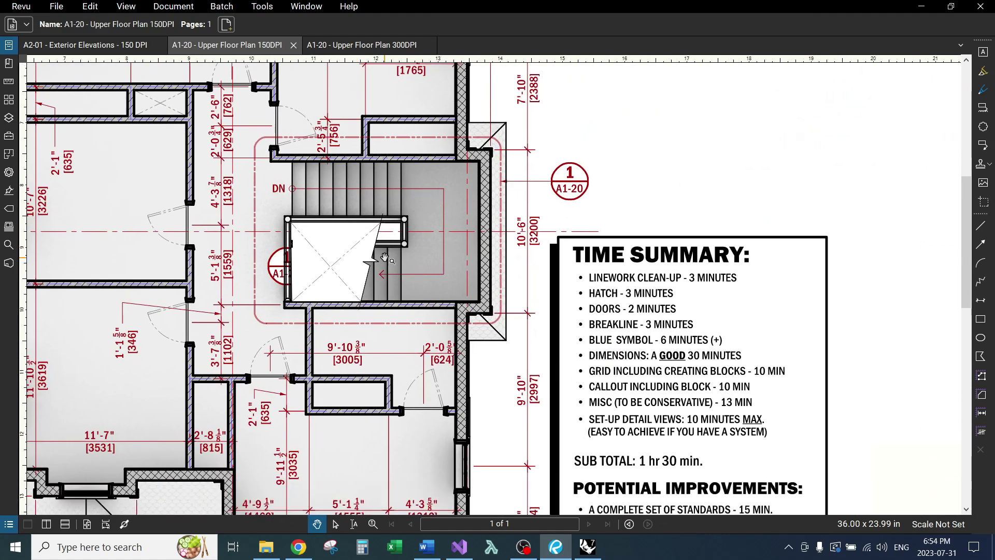
{"action": "scroll", "coordinate": [423, 277], "scroll_direction": "down", "scroll_amount": 1}
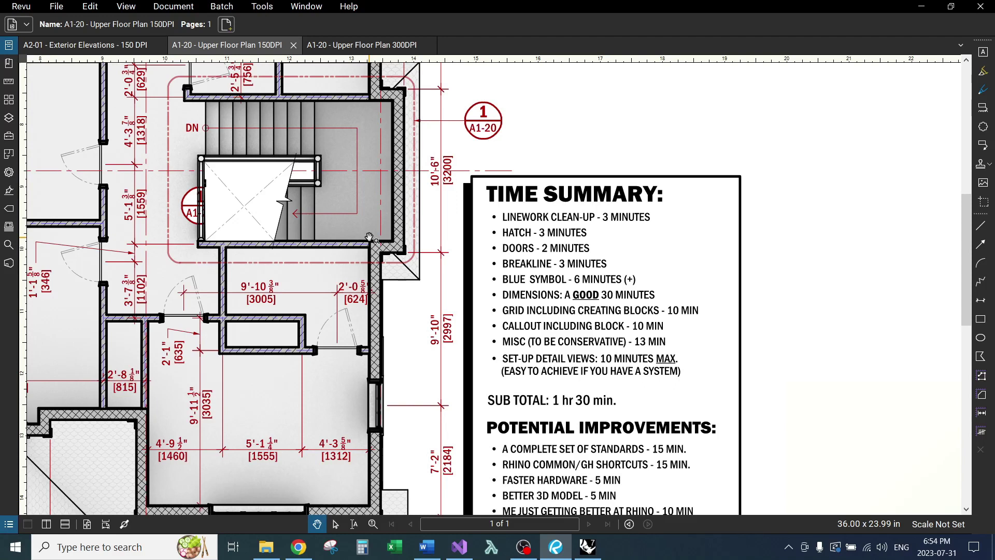
{"action": "scroll", "coordinate": [349, 216], "scroll_direction": "up", "scroll_amount": 2}
{"action": "scroll", "coordinate": [469, 195], "scroll_direction": "up", "scroll_amount": 2}
{"action": "scroll", "coordinate": [260, 231], "scroll_direction": "down", "scroll_amount": 1}
{"action": "scroll", "coordinate": [353, 229], "scroll_direction": "down", "scroll_amount": 2}
{"action": "left_click_drag", "start_coordinate": [354, 230], "coordinate": [315, 218]}
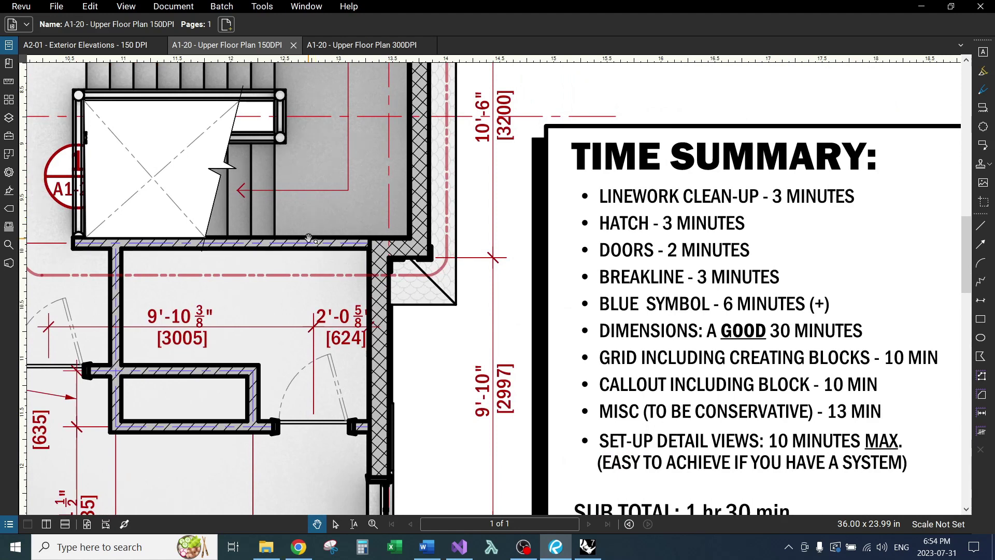
{"action": "scroll", "coordinate": [311, 239], "scroll_direction": "down", "scroll_amount": 2}
{"action": "left_click_drag", "start_coordinate": [311, 218], "coordinate": [221, 195]}
{"action": "scroll", "coordinate": [329, 194], "scroll_direction": "up", "scroll_amount": 2}
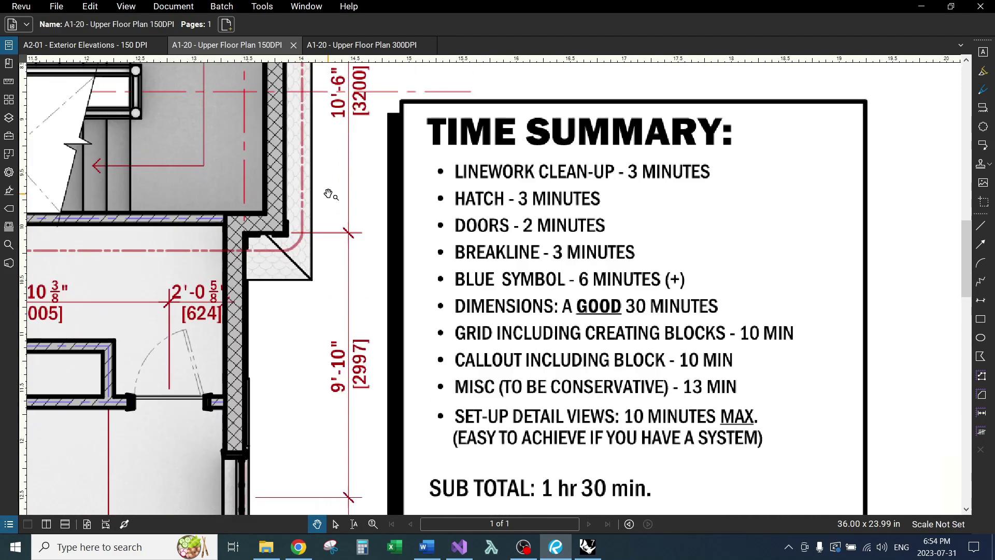
{"action": "scroll", "coordinate": [329, 195], "scroll_direction": "down", "scroll_amount": 1}
{"action": "scroll", "coordinate": [329, 195], "scroll_direction": "down", "scroll_amount": 1}
{"action": "mouse_move", "coordinate": [381, 278]}
{"action": "left_mouse_down"}
{"action": "mouse_move", "coordinate": [336, 223]}
{"action": "mouse_move", "coordinate": [341, 258]}
{"action": "left_mouse_up"}
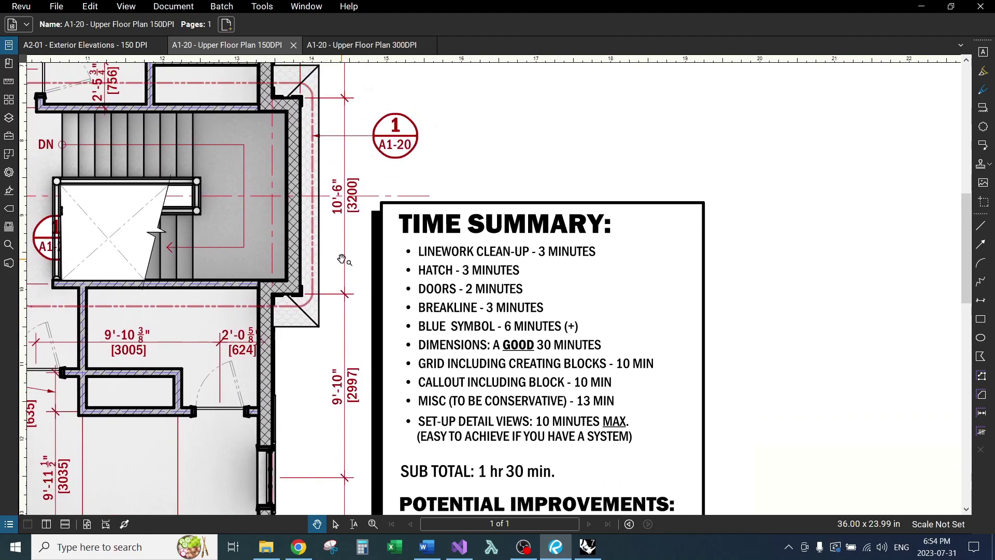
{"action": "left_click_drag", "start_coordinate": [342, 259], "coordinate": [329, 224]}
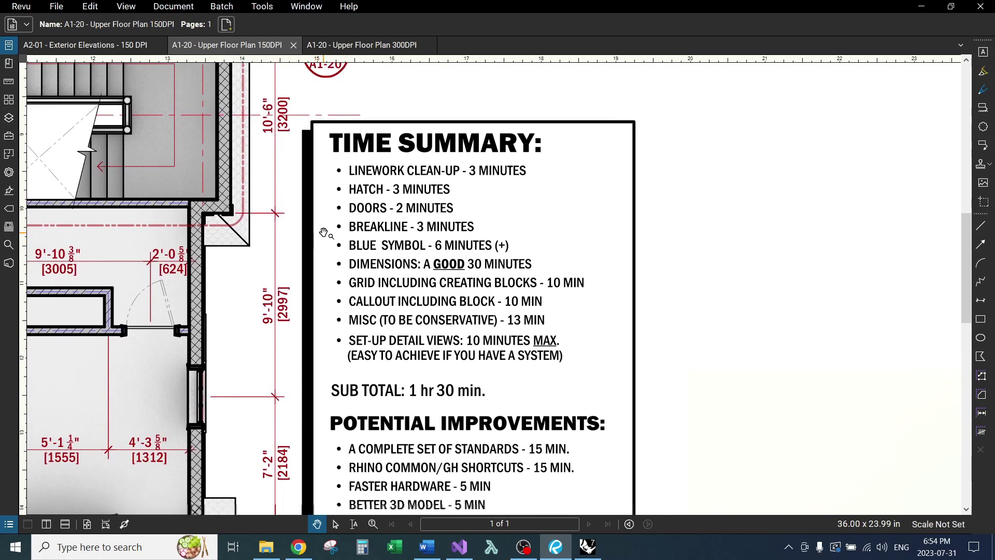
{"action": "left_click_drag", "start_coordinate": [556, 184], "coordinate": [560, 175]}
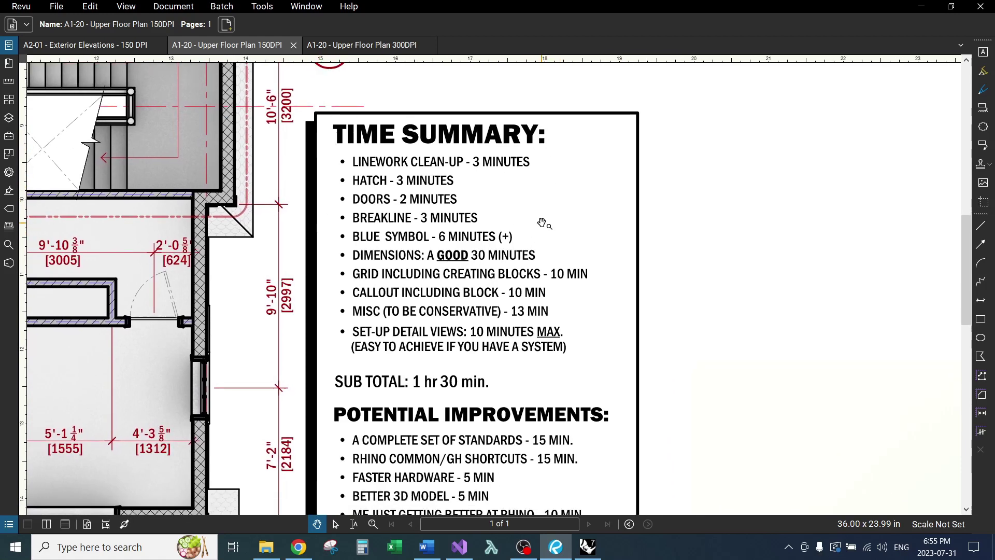
{"action": "scroll", "coordinate": [542, 223], "scroll_direction": "up", "scroll_amount": 1}
{"action": "scroll", "coordinate": [544, 234], "scroll_direction": "up", "scroll_amount": 2}
{"action": "scroll", "coordinate": [519, 249], "scroll_direction": "up", "scroll_amount": 2}
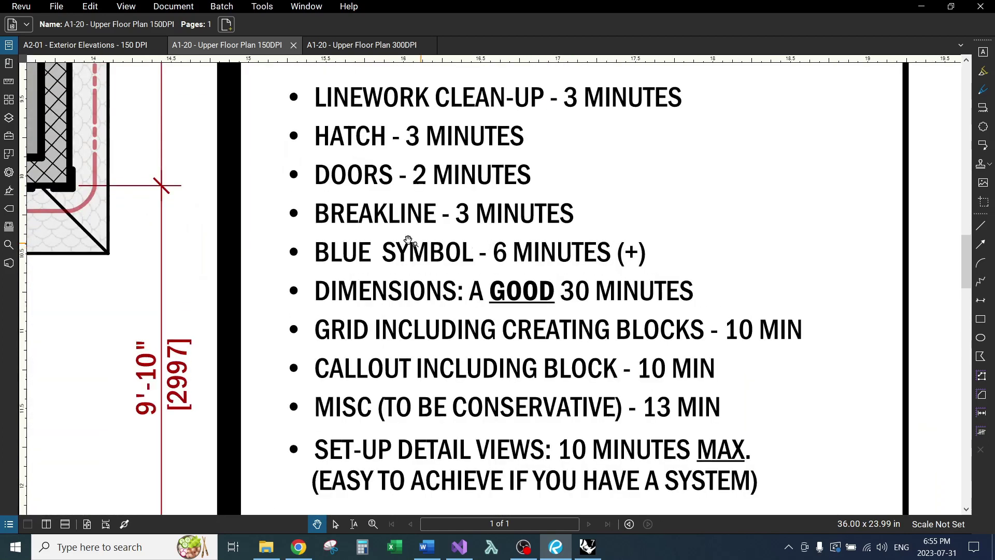
- Switch to Rhino's A1-20 layout to see its Time Summary
{"action": "left_click", "coordinate": [587, 546]}
{"action": "scroll", "coordinate": [402, 238], "scroll_direction": "up", "scroll_amount": 2}
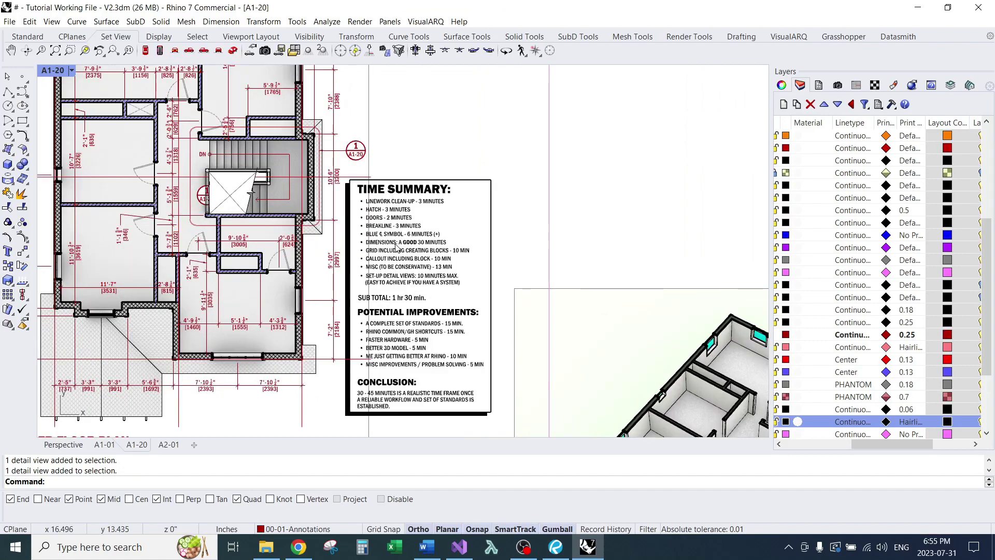
{"action": "scroll", "coordinate": [393, 237], "scroll_direction": "up", "scroll_amount": 2}
{"action": "scroll", "coordinate": [381, 234], "scroll_direction": "up", "scroll_amount": 2}
{"action": "scroll", "coordinate": [363, 232], "scroll_direction": "up", "scroll_amount": 2}
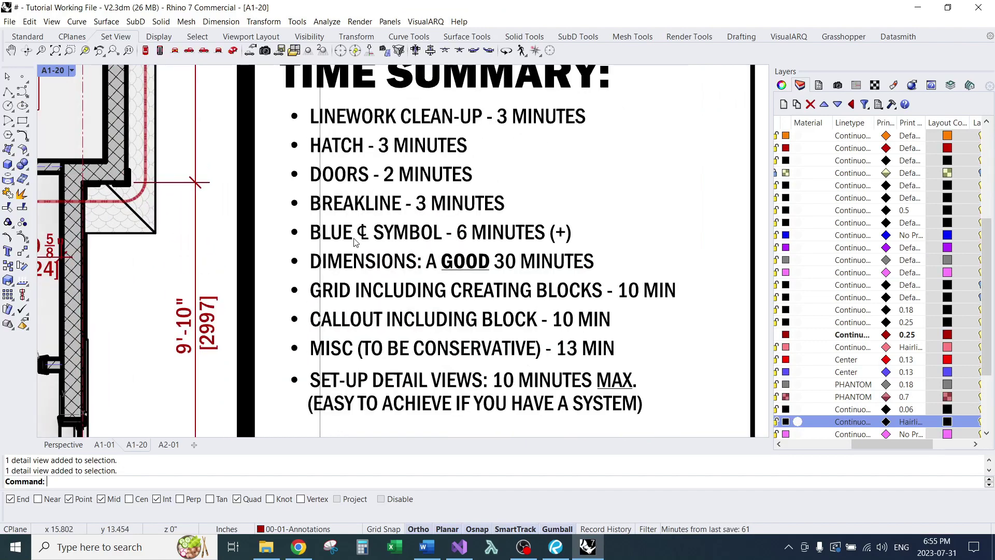
{"action": "scroll", "coordinate": [436, 243], "scroll_direction": "down", "scroll_amount": 2}
{"action": "scroll", "coordinate": [94, 194], "scroll_direction": "up", "scroll_amount": 2}
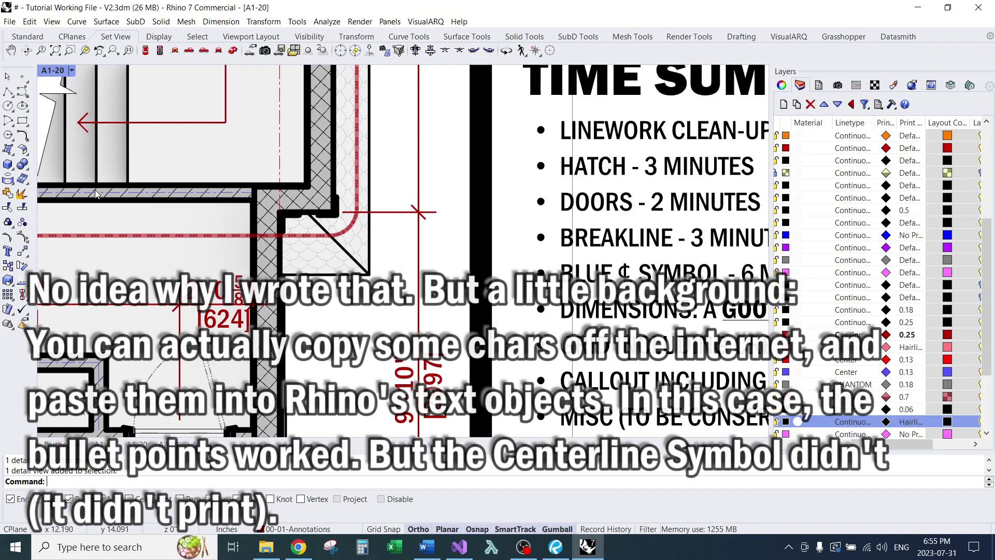
{"action": "scroll", "coordinate": [249, 200], "scroll_direction": "down", "scroll_amount": 3}
{"action": "scroll", "coordinate": [259, 206], "scroll_direction": "down", "scroll_amount": 1}
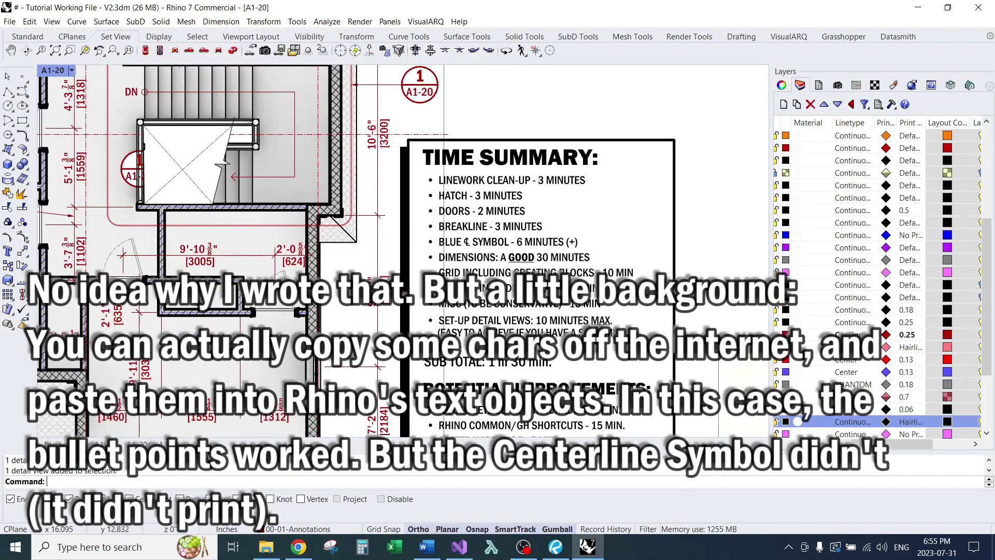
- Return to the A1-20 Upper Floor Plan 150DPI PDF in Bluebeam Revu
{"action": "left_click", "coordinate": [555, 547]}
{"action": "scroll", "coordinate": [435, 262], "scroll_direction": "down", "scroll_amount": 1}
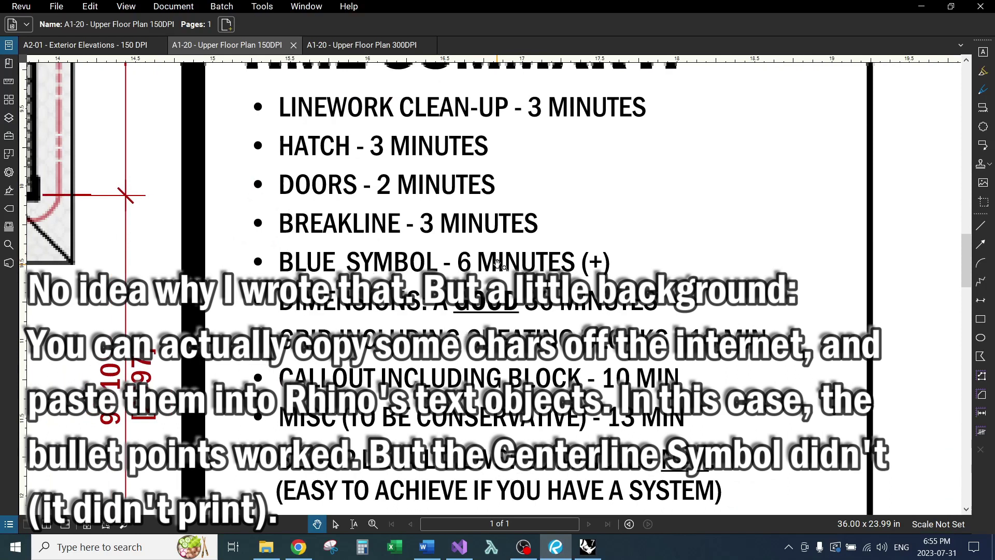
{"action": "scroll", "coordinate": [448, 277], "scroll_direction": "down", "scroll_amount": 1}
{"action": "scroll", "coordinate": [463, 290], "scroll_direction": "down", "scroll_amount": 1}
{"action": "scroll", "coordinate": [490, 318], "scroll_direction": "down", "scroll_amount": 1}
{"action": "scroll", "coordinate": [491, 316], "scroll_direction": "up", "scroll_amount": 1}
{"action": "scroll", "coordinate": [509, 252], "scroll_direction": "down", "scroll_amount": 1}
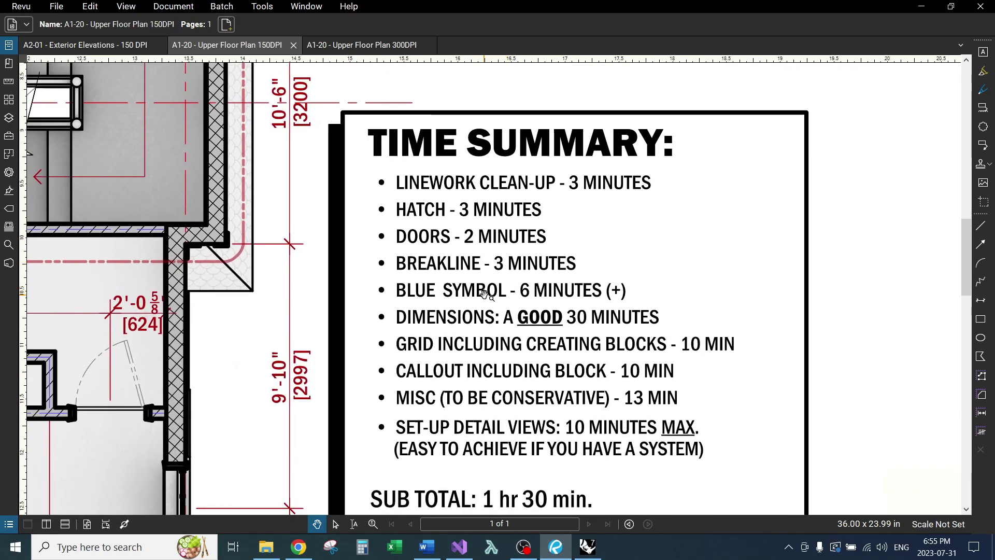
{"action": "scroll", "coordinate": [466, 279], "scroll_direction": "up", "scroll_amount": 1}
{"action": "scroll", "coordinate": [366, 264], "scroll_direction": "up", "scroll_amount": 1}
{"action": "scroll", "coordinate": [266, 249], "scroll_direction": "up", "scroll_amount": 1}
{"action": "scroll", "coordinate": [266, 249], "scroll_direction": "left", "scroll_amount": 3, "text": "shift"}
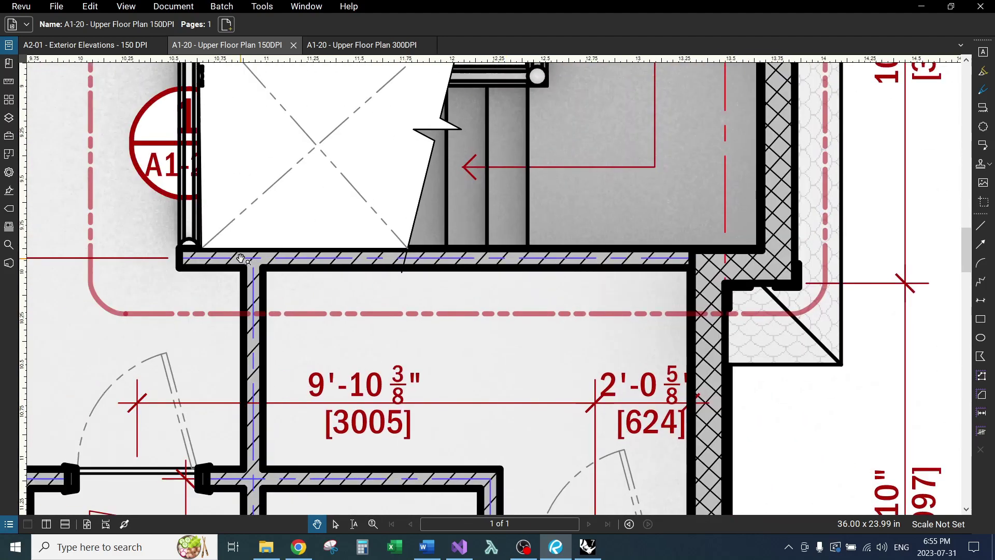
{"action": "scroll", "coordinate": [255, 255], "scroll_direction": "down", "scroll_amount": 2}
{"action": "scroll", "coordinate": [226, 289], "scroll_direction": "up", "scroll_amount": 1}
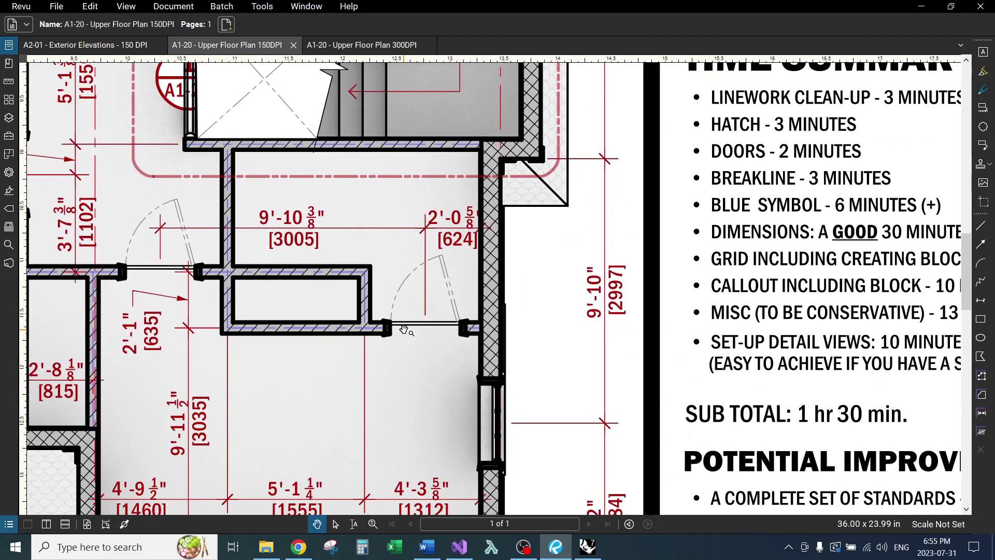
{"action": "scroll", "coordinate": [413, 328], "scroll_direction": "left", "scroll_amount": 3, "text": "shift"}
{"action": "scroll", "coordinate": [358, 272], "scroll_direction": "down", "scroll_amount": 1, "text": "ctrl"}
{"action": "scroll", "coordinate": [310, 218], "scroll_direction": "down", "scroll_amount": 1, "text": "ctrl"}
{"action": "scroll", "coordinate": [252, 154], "scroll_direction": "up", "scroll_amount": 3, "text": "ctrl"}
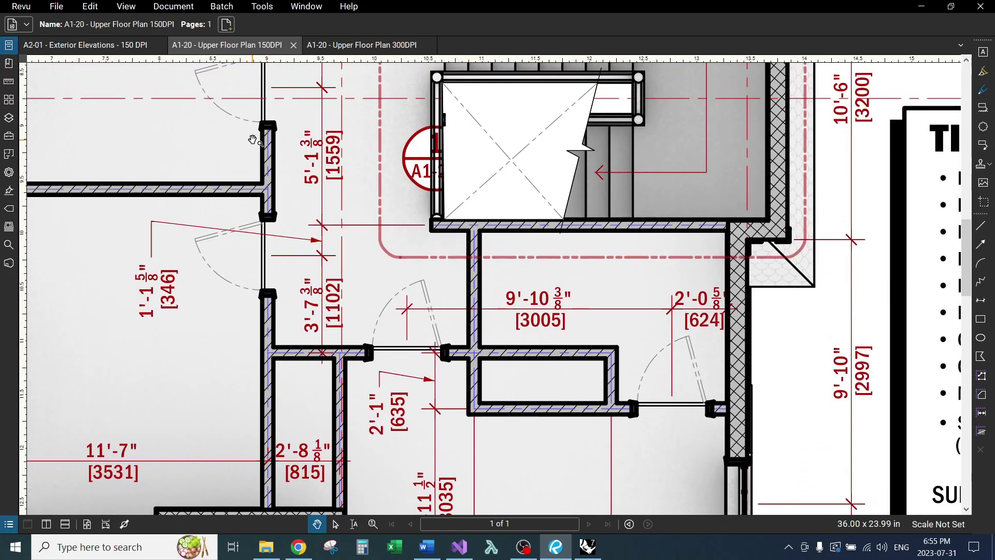
{"action": "scroll", "coordinate": [389, 223], "scroll_direction": "right", "scroll_amount": 5, "text": "shift"}
{"action": "scroll", "coordinate": [507, 259], "scroll_direction": "up", "scroll_amount": 2}
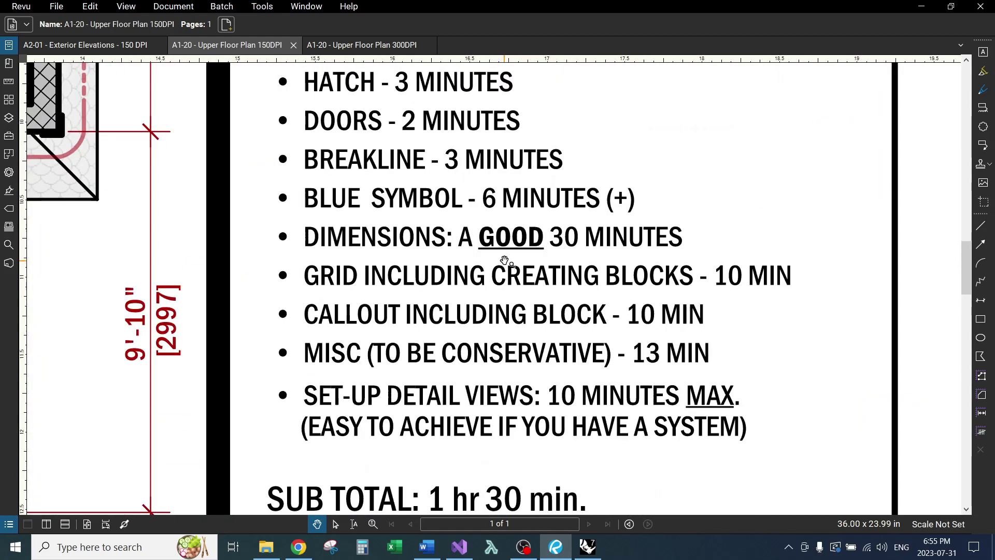
{"action": "scroll", "coordinate": [597, 256], "scroll_direction": "down", "scroll_amount": 1}
{"action": "scroll", "coordinate": [595, 259], "scroll_direction": "down", "scroll_amount": 1}
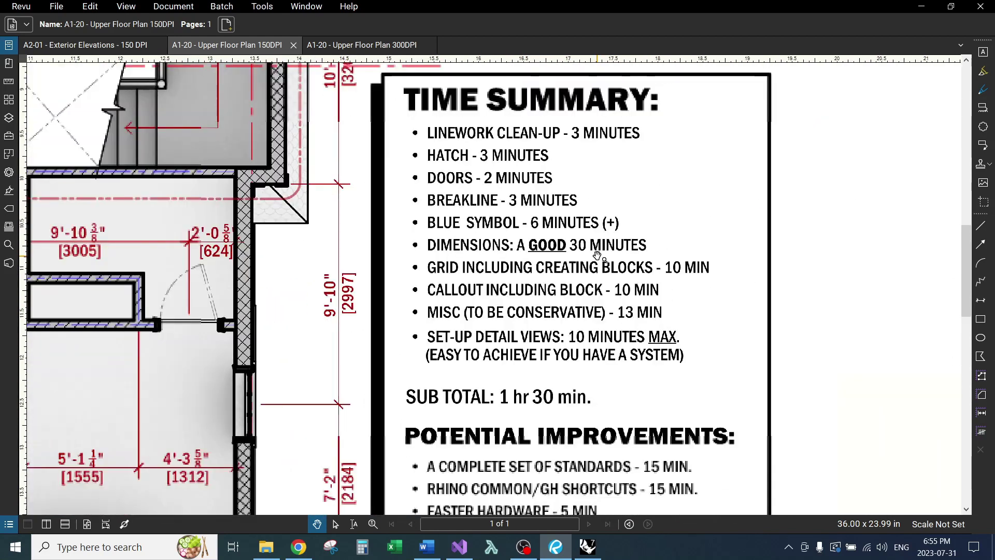
{"action": "scroll", "coordinate": [459, 262], "scroll_direction": "left", "scroll_amount": 3, "text": "shift"}
{"action": "scroll", "coordinate": [529, 263], "scroll_direction": "down", "scroll_amount": 2, "text": "ctrl"}
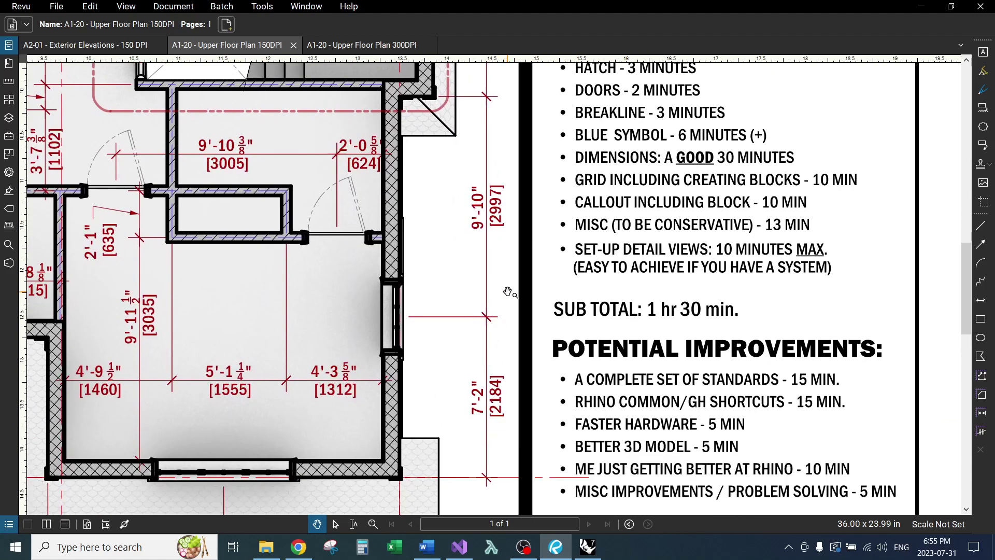
{"action": "scroll", "coordinate": [506, 258], "scroll_direction": "down", "scroll_amount": 2, "text": "ctrl"}
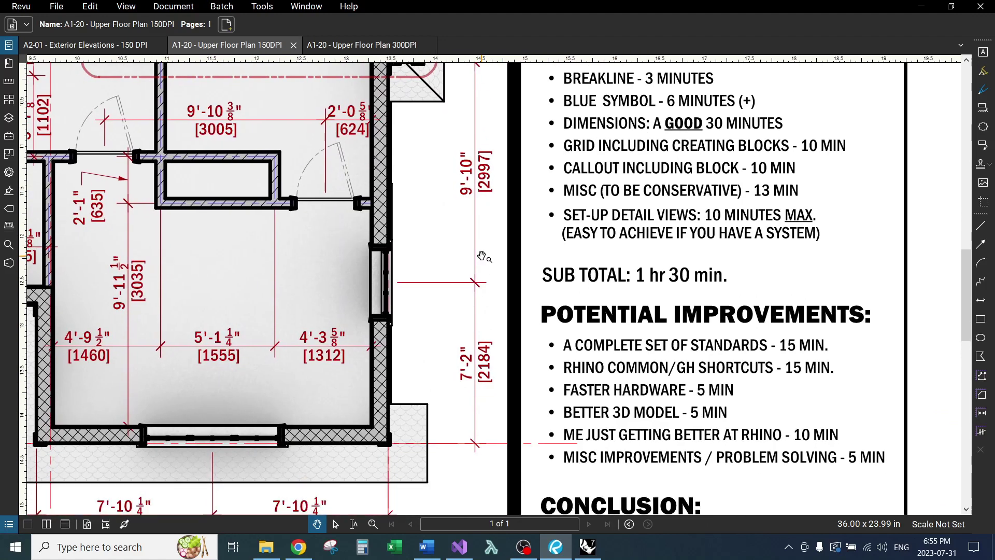
{"action": "scroll", "coordinate": [475, 245], "scroll_direction": "up", "scroll_amount": 2, "text": "ctrl"}
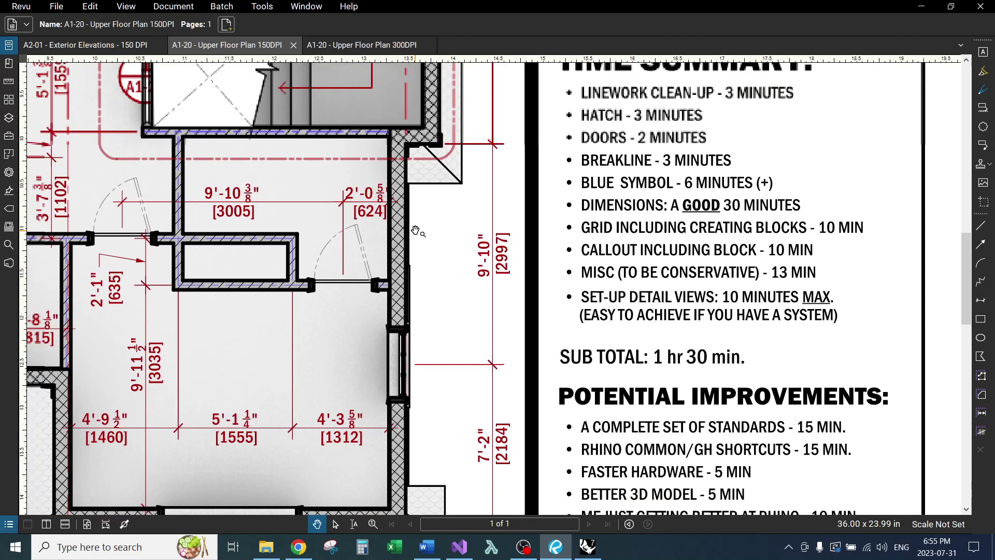
{"action": "scroll", "coordinate": [432, 194], "scroll_direction": "up", "scroll_amount": 2}
{"action": "scroll", "coordinate": [450, 196], "scroll_direction": "down", "scroll_amount": 3}
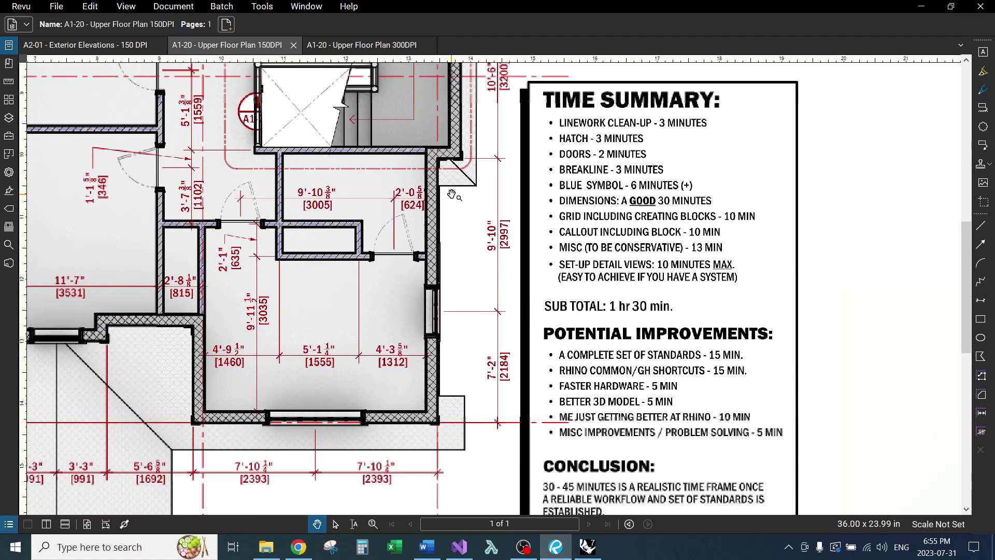
{"action": "scroll", "coordinate": [381, 195], "scroll_direction": "down", "scroll_amount": 2, "text": "ctrl"}
{"action": "scroll", "coordinate": [493, 252], "scroll_direction": "up", "scroll_amount": 1}
{"action": "scroll", "coordinate": [493, 253], "scroll_direction": "up", "scroll_amount": 3}
{"action": "scroll", "coordinate": [336, 335], "scroll_direction": "up", "scroll_amount": 2, "text": "ctrl"}
{"action": "scroll", "coordinate": [336, 335], "scroll_direction": "up", "scroll_amount": 2, "text": "ctrl"}
{"action": "scroll", "coordinate": [337, 335], "scroll_direction": "up", "scroll_amount": 3}
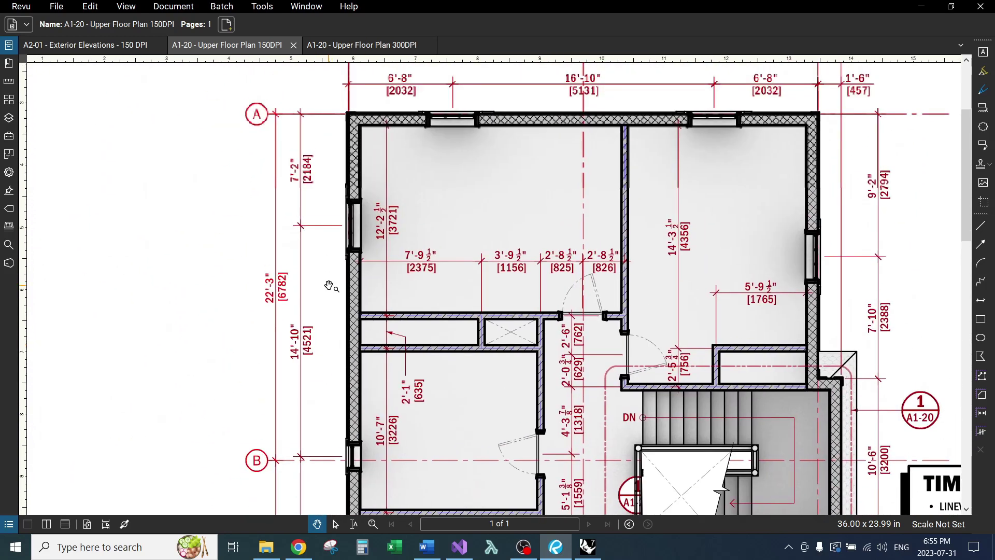
{"action": "scroll", "coordinate": [351, 195], "scroll_direction": "up", "scroll_amount": 2, "text": "ctrl"}
{"action": "scroll", "coordinate": [352, 187], "scroll_direction": "up", "scroll_amount": 2, "text": "ctrl"}
{"action": "scroll", "coordinate": [353, 185], "scroll_direction": "up", "scroll_amount": 1, "text": "ctrl"}
{"action": "scroll", "coordinate": [353, 184], "scroll_direction": "up", "scroll_amount": 2}
{"action": "scroll", "coordinate": [350, 195], "scroll_direction": "down", "scroll_amount": 3, "text": "ctrl"}
{"action": "scroll", "coordinate": [346, 204], "scroll_direction": "up", "scroll_amount": 1, "text": "ctrl"}
{"action": "left_click_drag", "start_coordinate": [515, 323], "coordinate": [418, 212]}
{"action": "left_click_drag", "start_coordinate": [548, 321], "coordinate": [517, 252]}
{"action": "scroll", "coordinate": [570, 171], "scroll_direction": "up", "scroll_amount": 2, "text": "ctrl"}
{"action": "scroll", "coordinate": [570, 171], "scroll_direction": "down", "scroll_amount": 3}
{"action": "scroll", "coordinate": [544, 311], "scroll_direction": "down", "scroll_amount": 3}
{"action": "scroll", "coordinate": [526, 355], "scroll_direction": "down", "scroll_amount": 3}
{"action": "scroll", "coordinate": [543, 348], "scroll_direction": "down", "scroll_amount": 3}
{"action": "scroll", "coordinate": [542, 348], "scroll_direction": "left", "scroll_amount": 5}
{"action": "scroll", "coordinate": [682, 349], "scroll_direction": "up", "scroll_amount": 3}
{"action": "scroll", "coordinate": [689, 355], "scroll_direction": "left", "scroll_amount": 5}
{"action": "scroll", "coordinate": [522, 333], "scroll_direction": "down", "scroll_amount": 2, "text": "ctrl"}
{"action": "scroll", "coordinate": [488, 356], "scroll_direction": "up", "scroll_amount": 3}
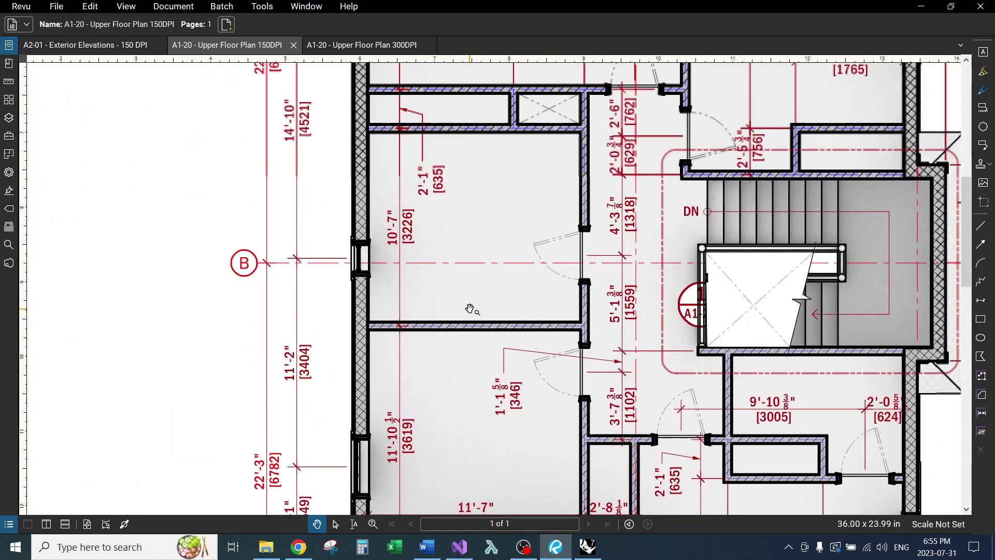
{"action": "scroll", "coordinate": [472, 282], "scroll_direction": "up", "scroll_amount": 2}
{"action": "scroll", "coordinate": [473, 282], "scroll_direction": "right", "scroll_amount": 3}
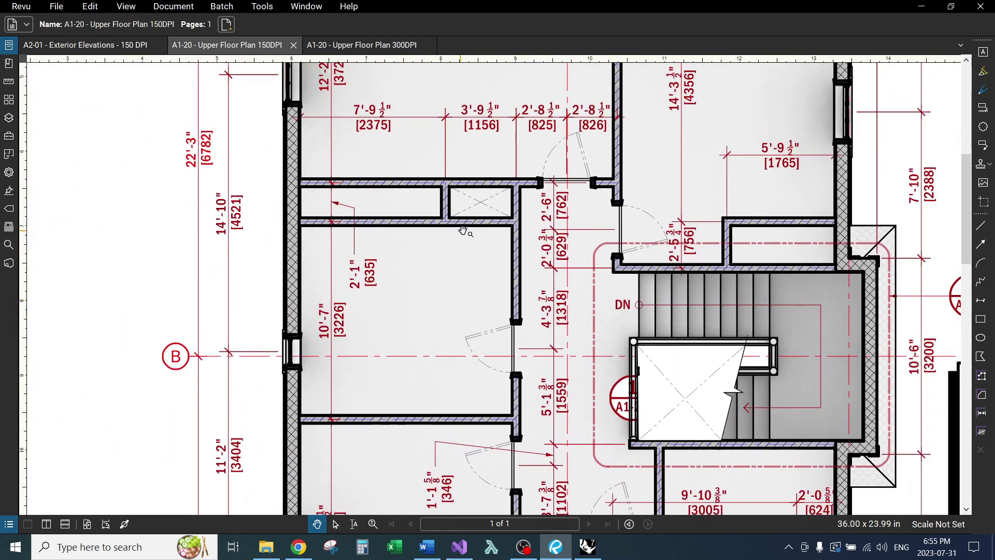
{"action": "left_click_drag", "start_coordinate": [470, 216], "coordinate": [458, 358]}
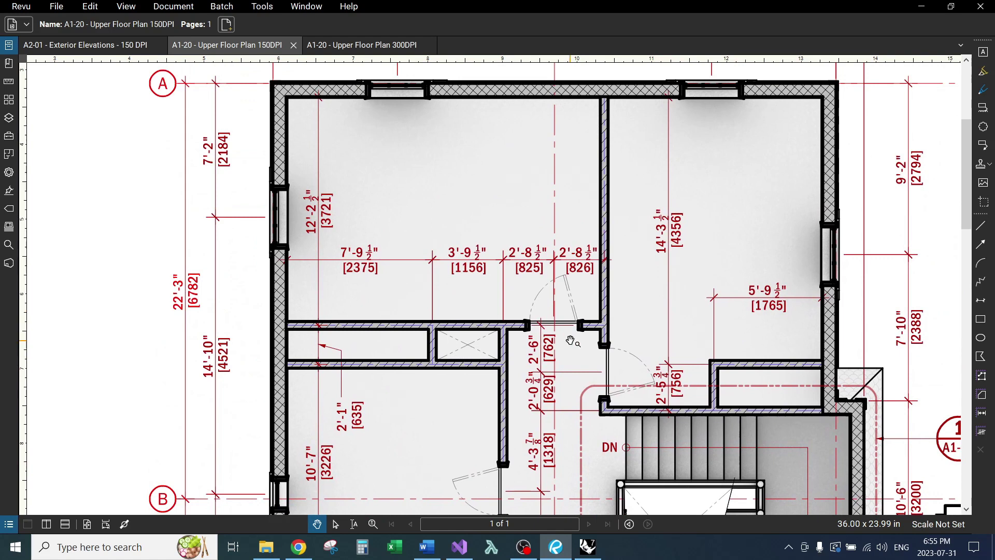
{"action": "left_click_drag", "start_coordinate": [571, 341], "coordinate": [439, 233]}
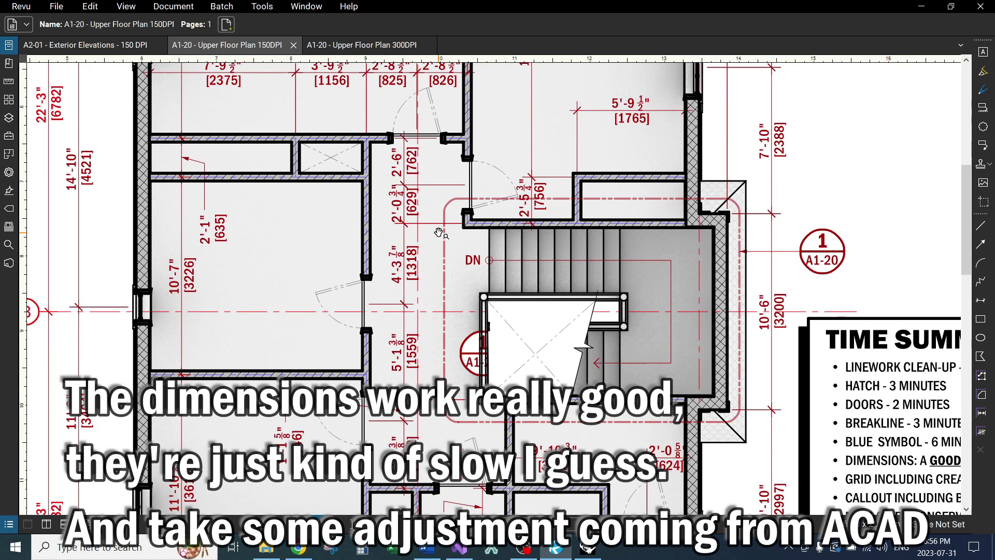
{"action": "left_click_drag", "start_coordinate": [439, 311], "coordinate": [364, 239]}
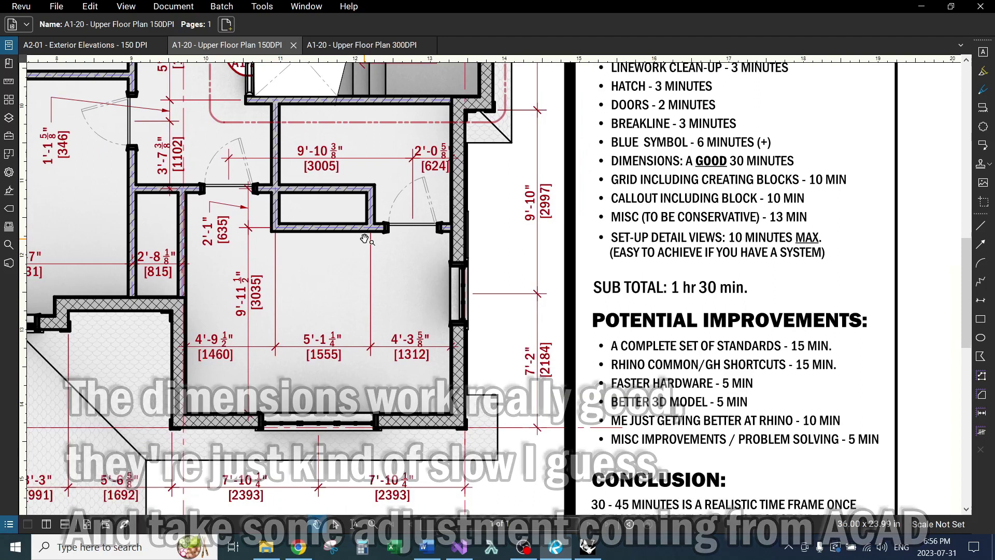
{"action": "left_click_drag", "start_coordinate": [384, 233], "coordinate": [276, 292]}
{"action": "left_click_drag", "start_coordinate": [459, 295], "coordinate": [444, 228]}
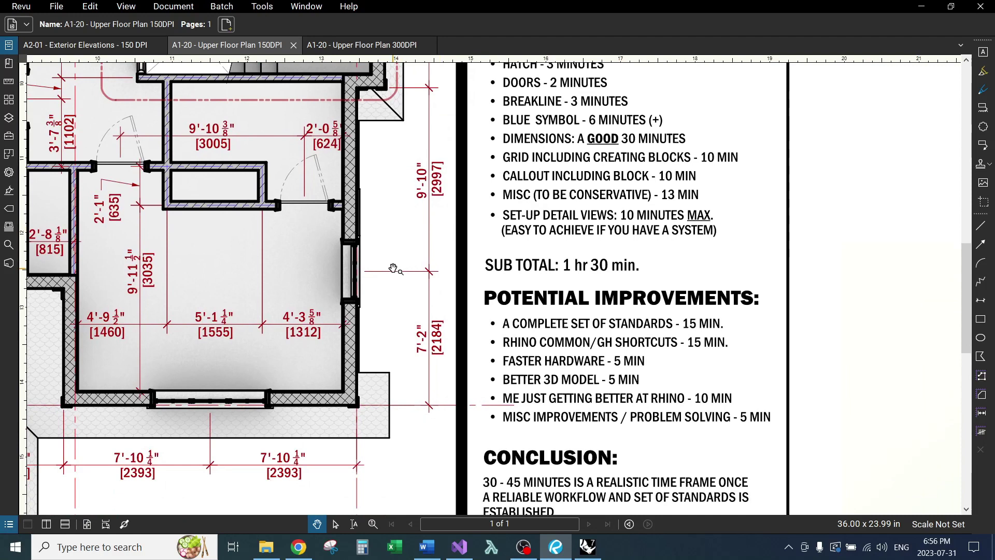
{"action": "left_click_drag", "start_coordinate": [379, 259], "coordinate": [449, 429]}
{"action": "mouse_move", "coordinate": [341, 270]}
{"action": "left_mouse_down"}
{"action": "mouse_move", "coordinate": [413, 343]}
{"action": "mouse_move", "coordinate": [413, 288]}
{"action": "left_mouse_up"}
{"action": "scroll", "coordinate": [412, 289], "scroll_direction": "down", "scroll_amount": 2}
{"action": "scroll", "coordinate": [413, 244], "scroll_direction": "up", "scroll_amount": 1}
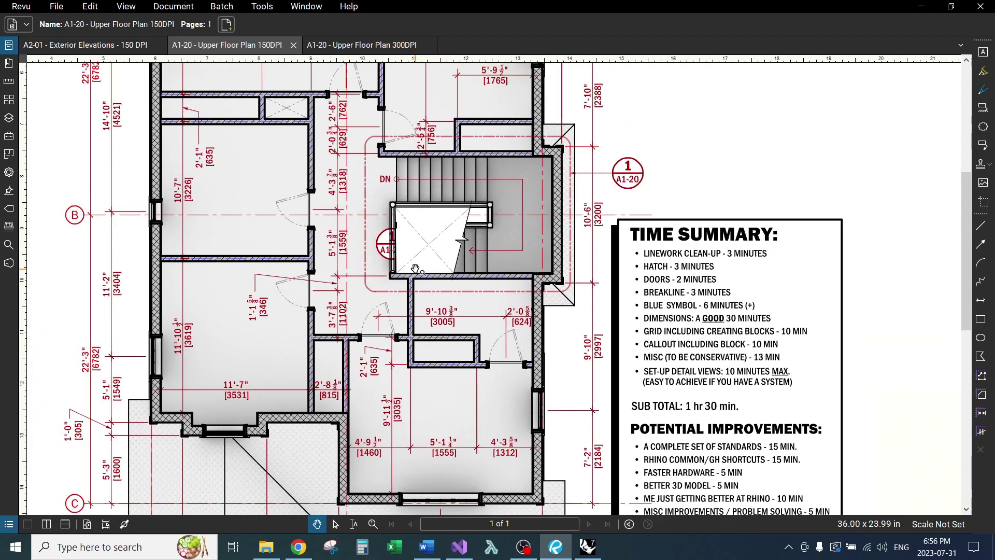
{"action": "left_click_drag", "start_coordinate": [444, 239], "coordinate": [476, 327]}
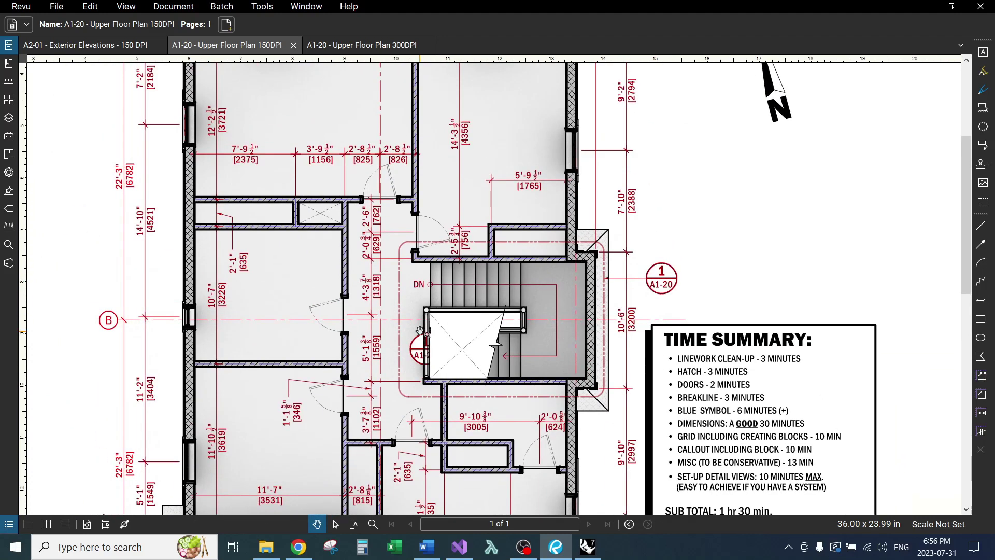
{"action": "mouse_move", "coordinate": [407, 362]}
{"action": "left_mouse_down"}
{"action": "mouse_move", "coordinate": [406, 398]}
{"action": "mouse_move", "coordinate": [435, 298]}
{"action": "left_mouse_up"}
{"action": "scroll", "coordinate": [436, 297], "scroll_direction": "down", "scroll_amount": 2}
{"action": "scroll", "coordinate": [482, 325], "scroll_direction": "up", "scroll_amount": 2}
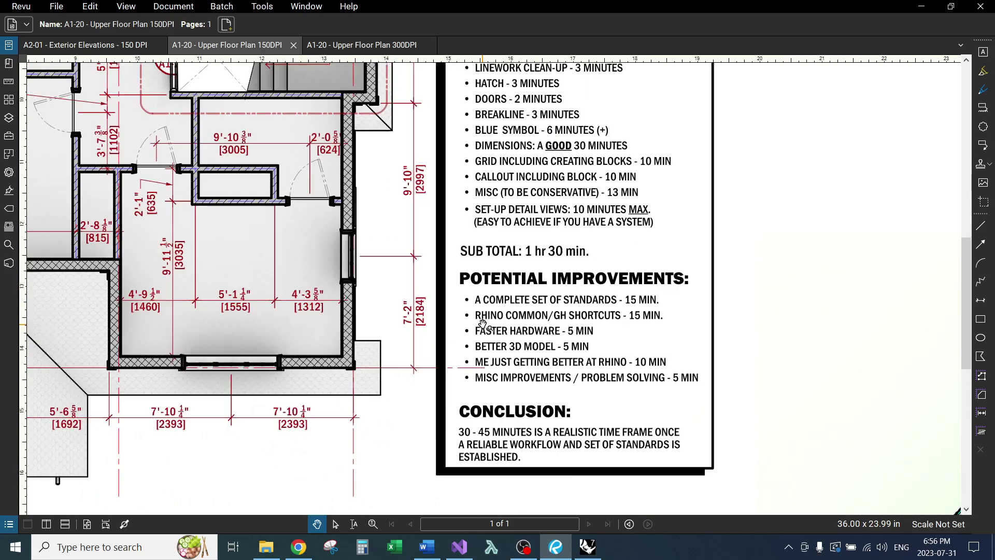
{"action": "left_click_drag", "start_coordinate": [486, 325], "coordinate": [458, 379]}
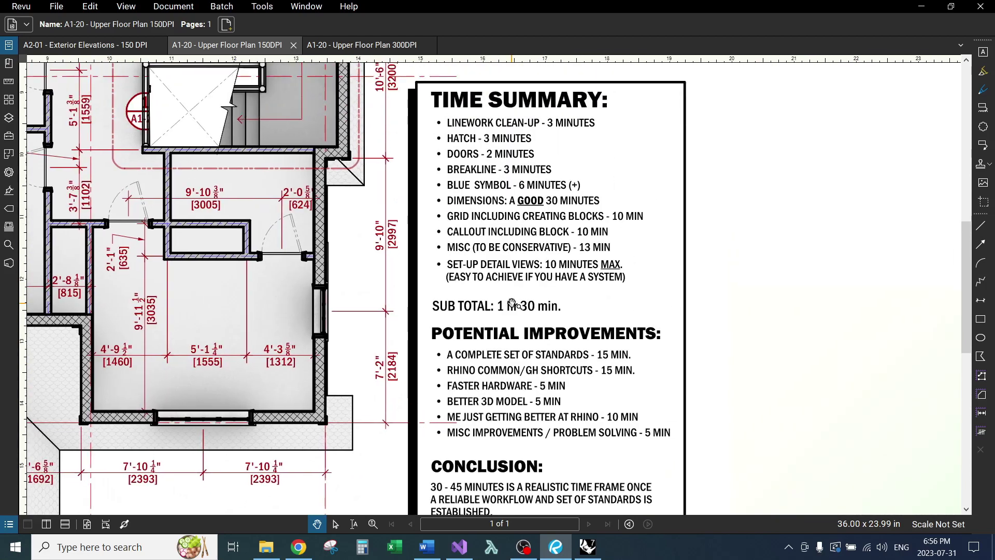
{"action": "scroll", "coordinate": [564, 257], "scroll_direction": "up", "scroll_amount": 1}
{"action": "scroll", "coordinate": [595, 257], "scroll_direction": "up", "scroll_amount": 1}
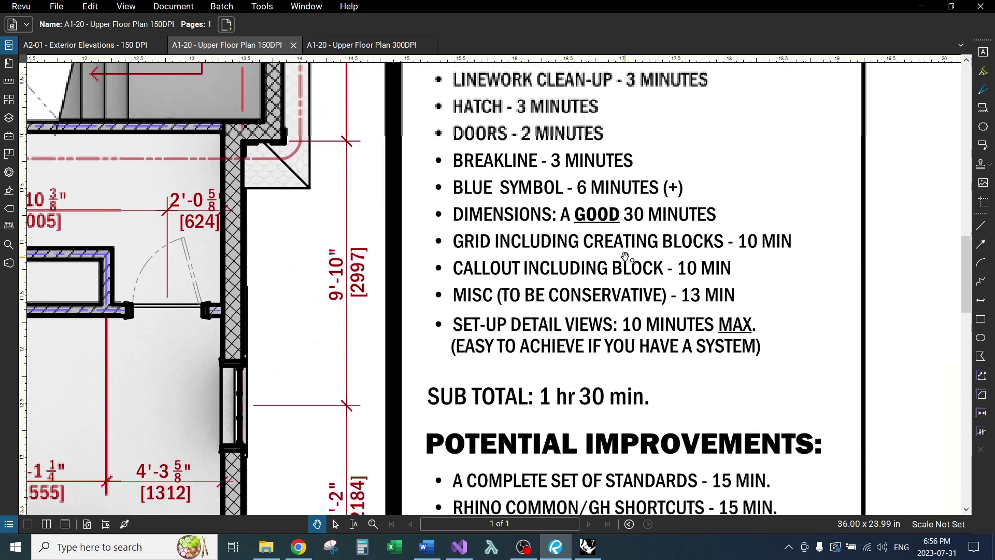
{"action": "left_click_drag", "start_coordinate": [775, 276], "coordinate": [713, 243]}
{"action": "left_click_drag", "start_coordinate": [579, 247], "coordinate": [561, 208]}
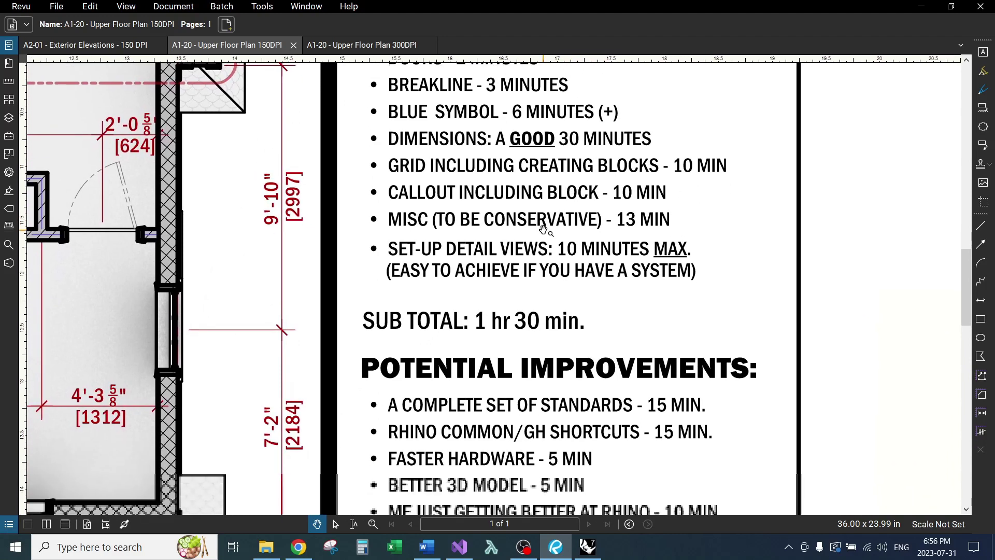
{"action": "scroll", "coordinate": [599, 240], "scroll_direction": "down", "scroll_amount": 1}
{"action": "mouse_move", "coordinate": [340, 194]}
{"action": "left_mouse_down"}
{"action": "mouse_move", "coordinate": [519, 318]}
{"action": "mouse_move", "coordinate": [361, 199]}
{"action": "left_mouse_up"}
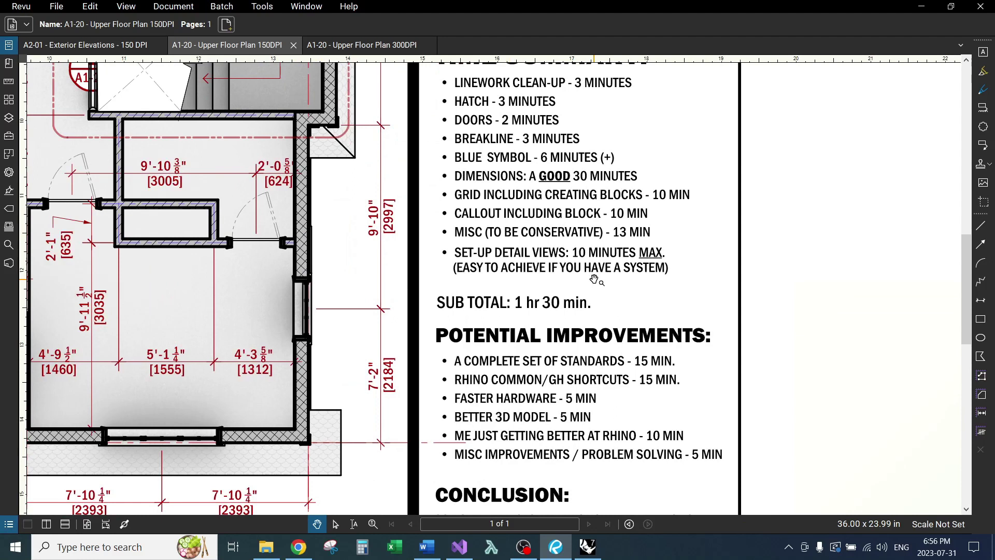
{"action": "mouse_move", "coordinate": [593, 279]}
{"action": "left_mouse_down"}
{"action": "mouse_move", "coordinate": [575, 224]}
{"action": "mouse_move", "coordinate": [620, 314]}
{"action": "left_mouse_up"}
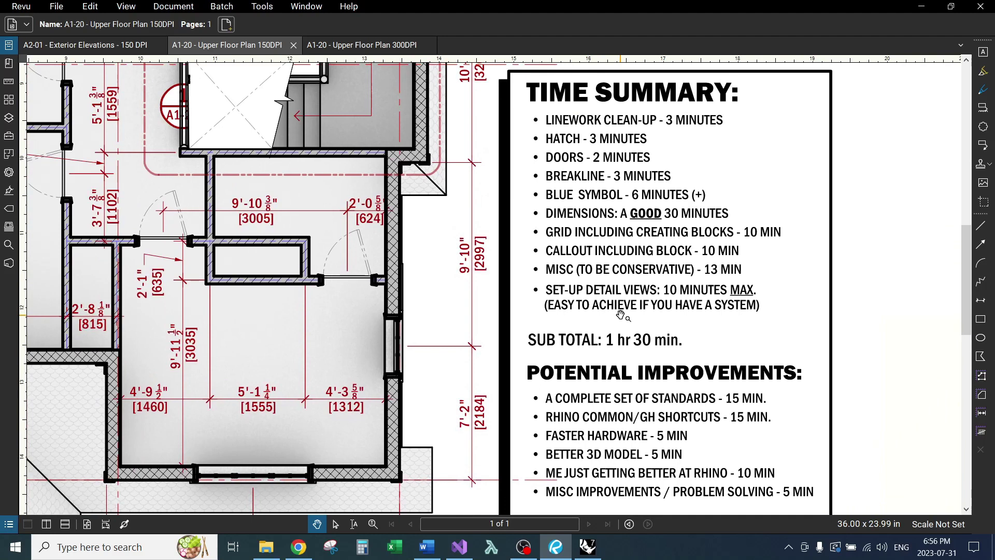
{"action": "left_click_drag", "start_coordinate": [620, 314], "coordinate": [671, 357]}
{"action": "scroll", "coordinate": [370, 359], "scroll_direction": "down", "scroll_amount": 3}
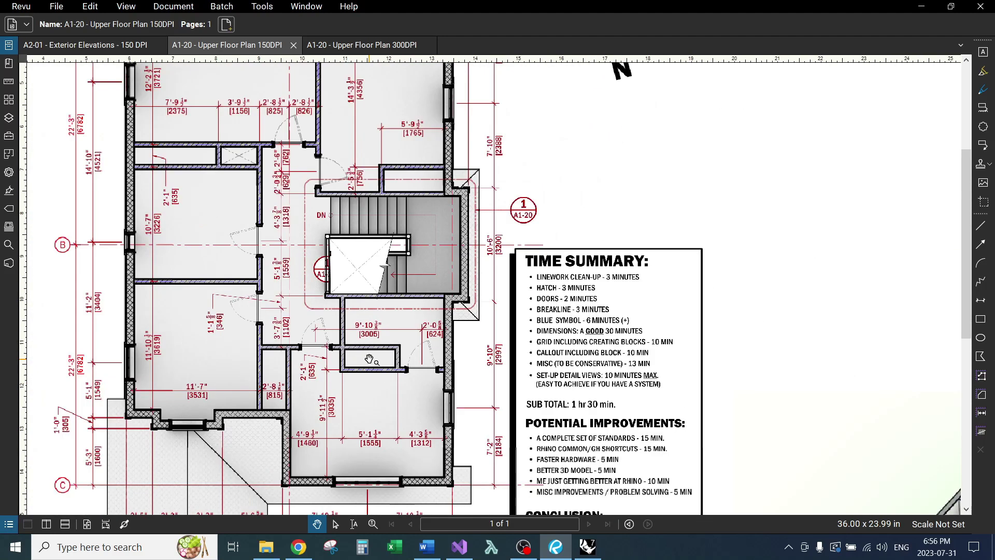
{"action": "scroll", "coordinate": [335, 255], "scroll_direction": "down", "scroll_amount": 2}
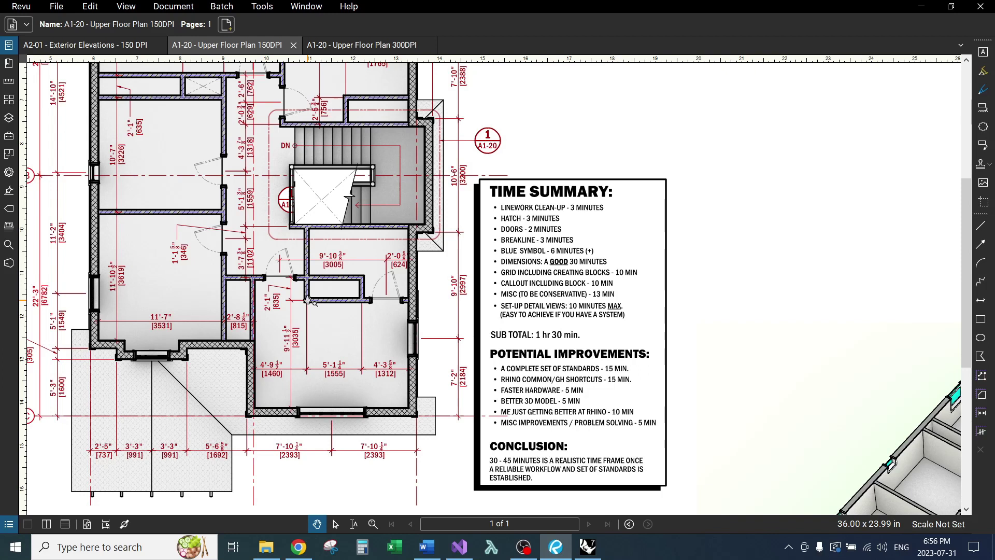
{"action": "scroll", "coordinate": [525, 267], "scroll_direction": "up", "scroll_amount": 3}
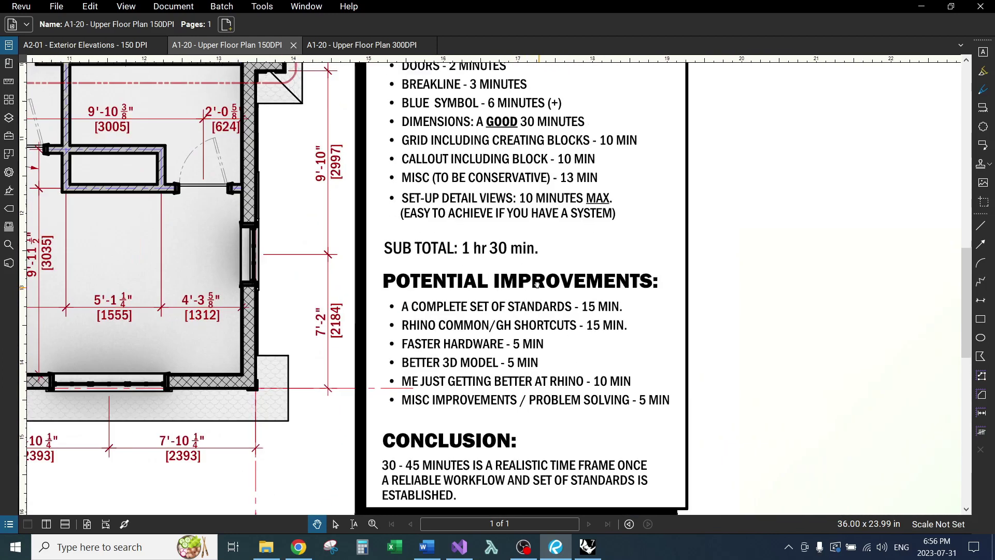
{"action": "left_click_drag", "start_coordinate": [525, 268], "coordinate": [511, 239]}
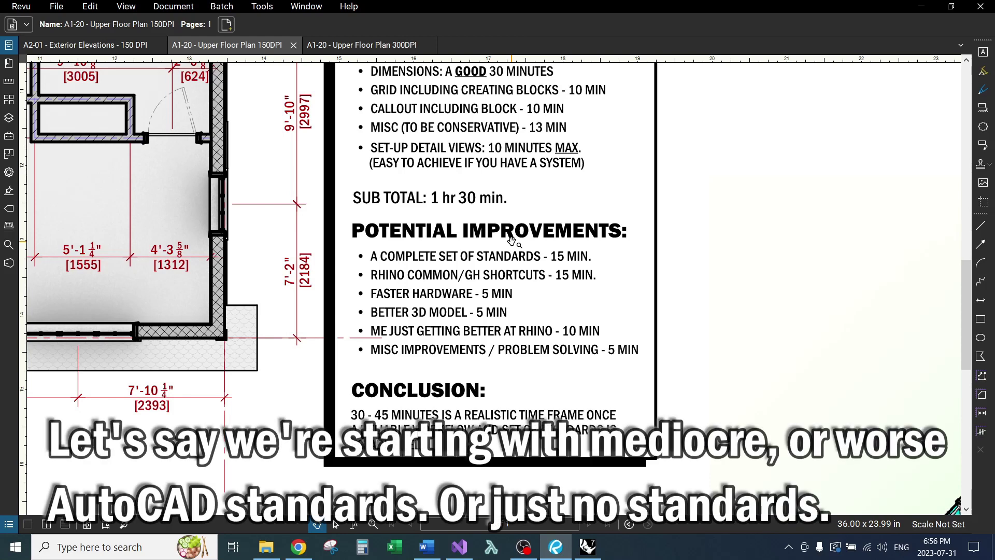
{"action": "scroll", "coordinate": [511, 243], "scroll_direction": "up", "scroll_amount": 1}
{"action": "scroll", "coordinate": [505, 241], "scroll_direction": "up", "scroll_amount": 1}
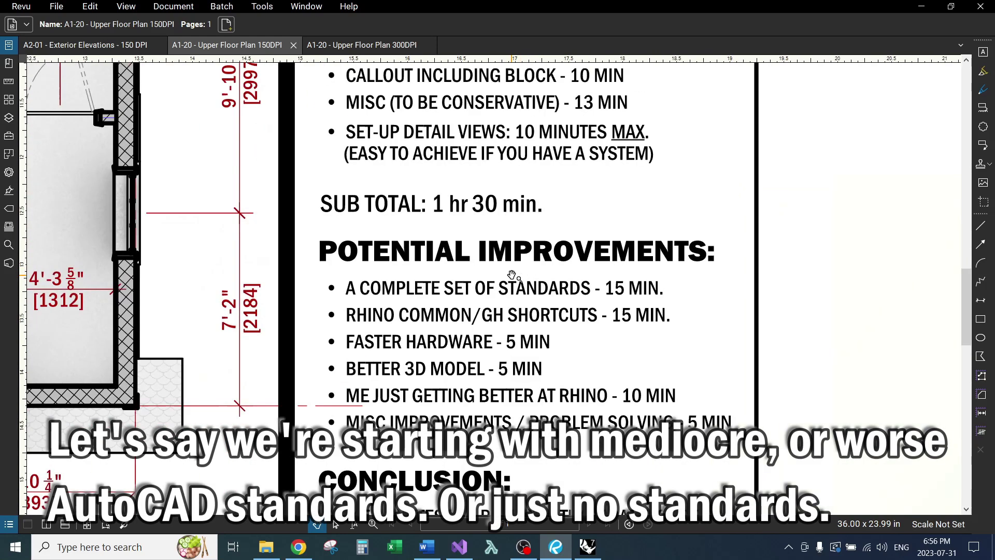
{"action": "scroll", "coordinate": [497, 239], "scroll_direction": "up", "scroll_amount": 1}
{"action": "left_click_drag", "start_coordinate": [494, 237], "coordinate": [548, 266]}
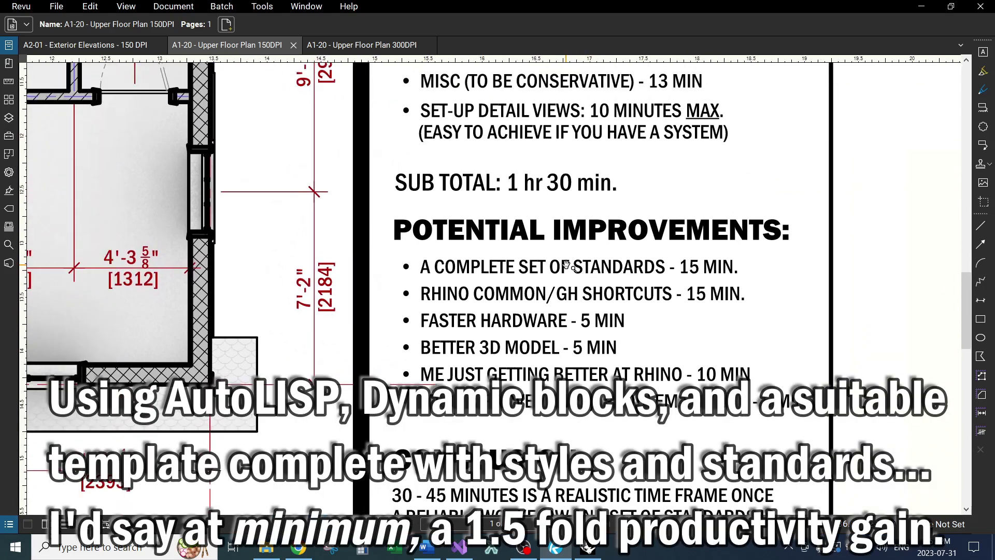
{"action": "scroll", "coordinate": [704, 288], "scroll_direction": "down", "scroll_amount": 1}
{"action": "scroll", "coordinate": [367, 206], "scroll_direction": "up", "scroll_amount": 1}
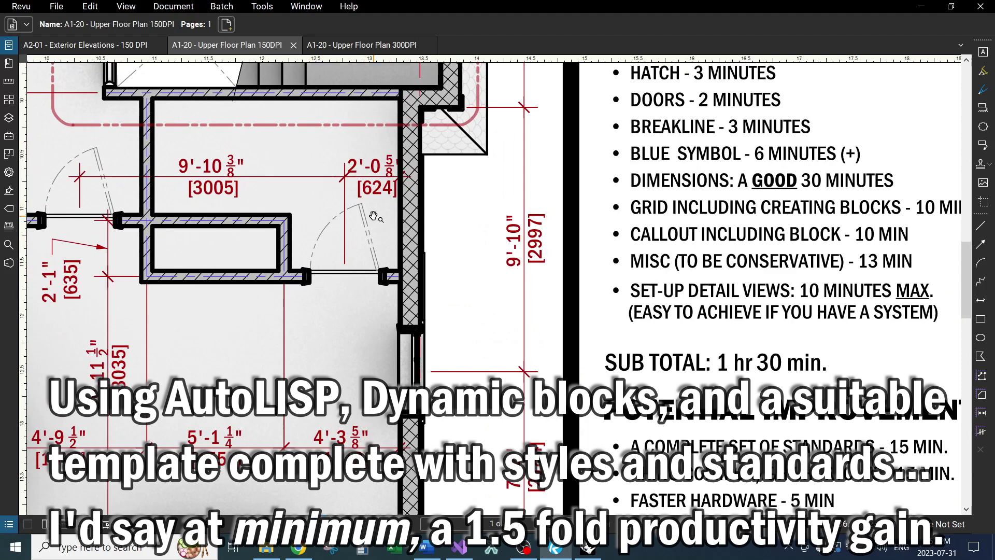
{"action": "left_click_drag", "start_coordinate": [373, 212], "coordinate": [524, 307]}
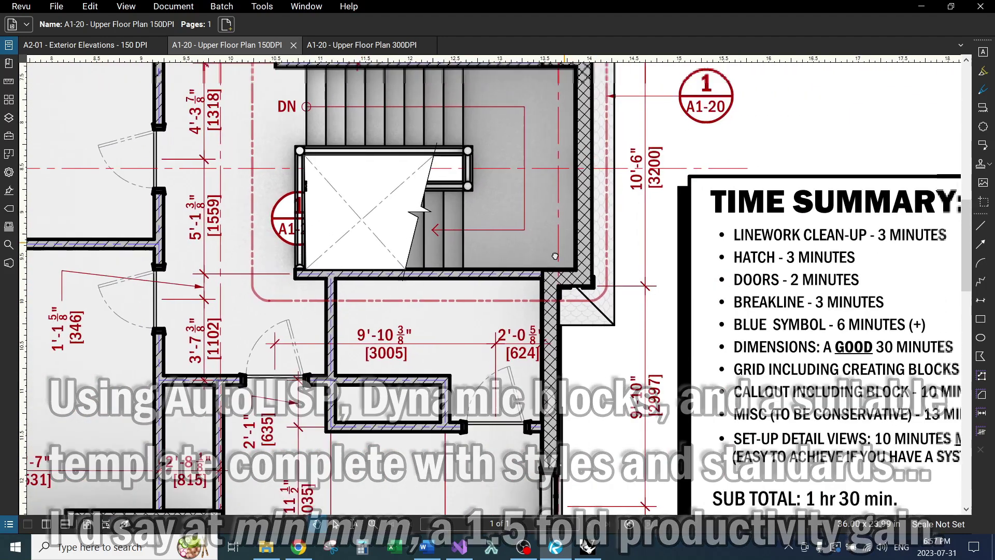
{"action": "scroll", "coordinate": [525, 306], "scroll_direction": "down", "scroll_amount": 1}
{"action": "scroll", "coordinate": [525, 306], "scroll_direction": "down", "scroll_amount": 1}
{"action": "scroll", "coordinate": [389, 296], "scroll_direction": "down", "scroll_amount": 1}
{"action": "scroll", "coordinate": [279, 286], "scroll_direction": "up", "scroll_amount": 3}
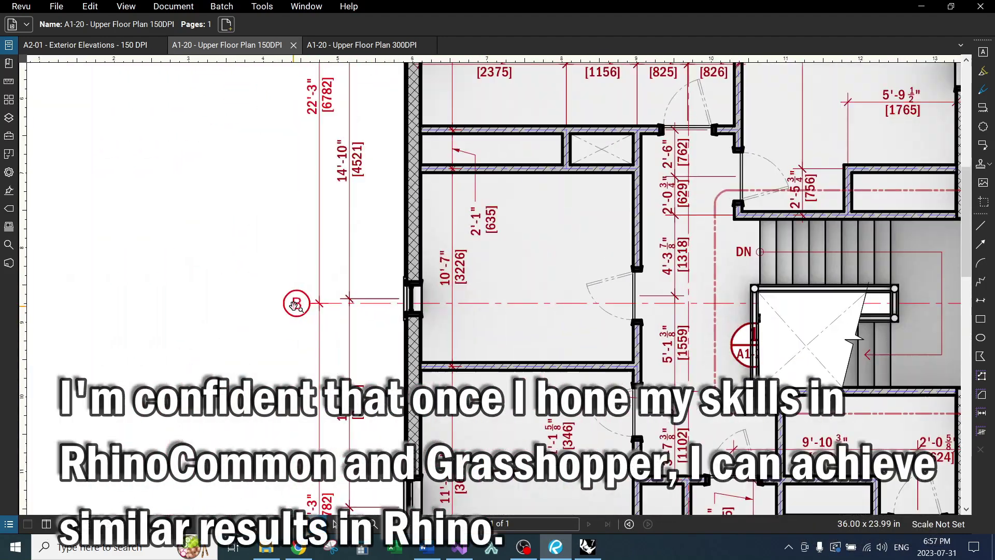
{"action": "scroll", "coordinate": [278, 288], "scroll_direction": "down", "scroll_amount": 1}
{"action": "scroll", "coordinate": [389, 310], "scroll_direction": "down", "scroll_amount": 1}
{"action": "scroll", "coordinate": [534, 351], "scroll_direction": "up", "scroll_amount": 1}
{"action": "scroll", "coordinate": [533, 351], "scroll_direction": "up", "scroll_amount": 1}
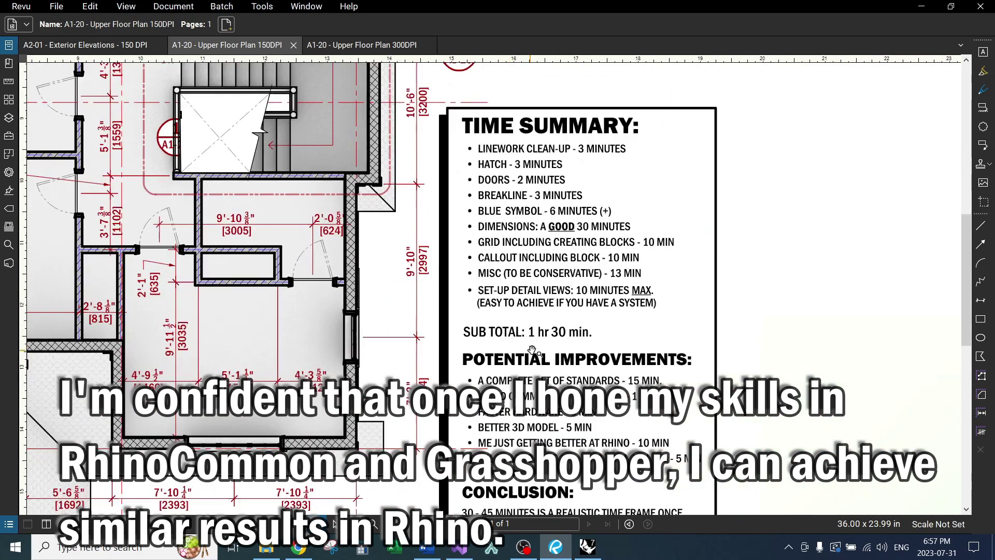
{"action": "scroll", "coordinate": [534, 351], "scroll_direction": "up", "scroll_amount": 1}
{"action": "scroll", "coordinate": [466, 296], "scroll_direction": "up", "scroll_amount": 1}
{"action": "scroll", "coordinate": [340, 198], "scroll_direction": "down", "scroll_amount": 1}
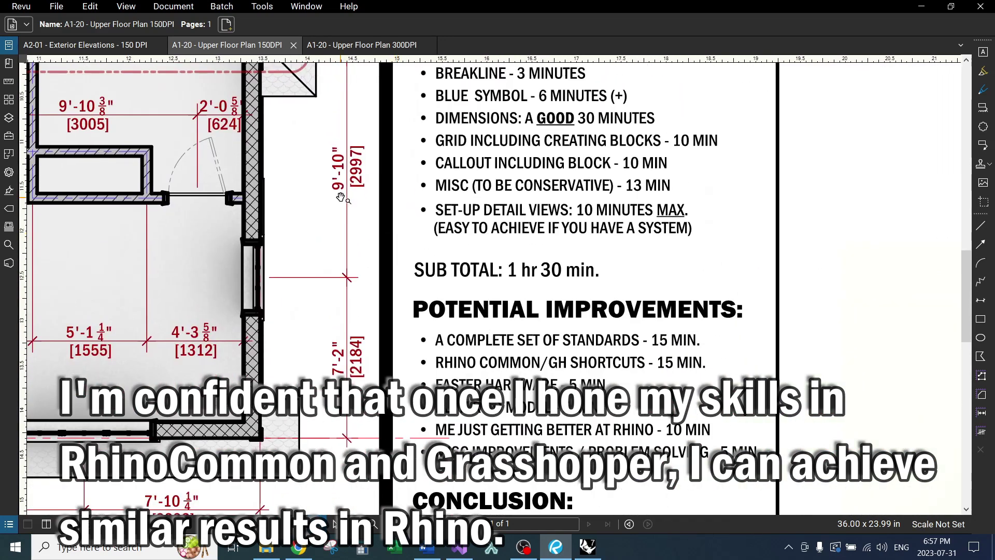
{"action": "scroll", "coordinate": [340, 198], "scroll_direction": "up", "scroll_amount": 1}
{"action": "scroll", "coordinate": [419, 203], "scroll_direction": "up", "scroll_amount": 1}
{"action": "scroll", "coordinate": [505, 208], "scroll_direction": "up", "scroll_amount": 1}
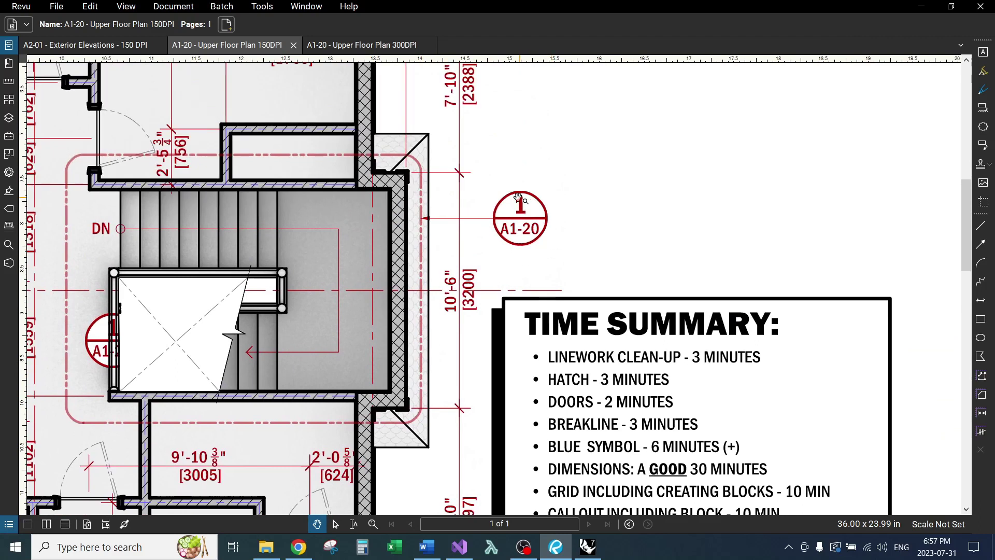
{"action": "scroll", "coordinate": [525, 275], "scroll_direction": "down", "scroll_amount": 1}
{"action": "scroll", "coordinate": [482, 264], "scroll_direction": "up", "scroll_amount": 1}
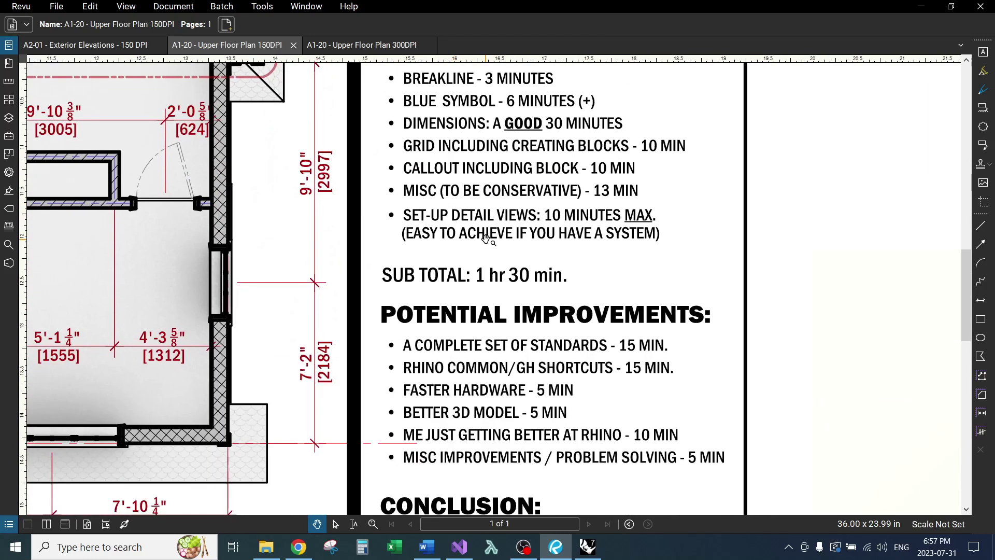
{"action": "scroll", "coordinate": [440, 247], "scroll_direction": "up", "scroll_amount": 1}
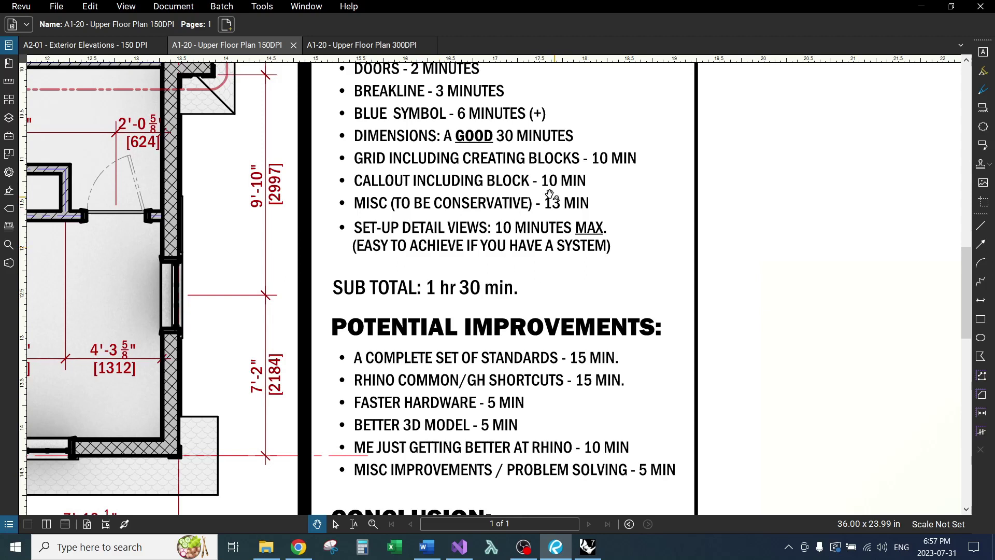
{"action": "scroll", "coordinate": [513, 233], "scroll_direction": "down", "scroll_amount": 1}
{"action": "scroll", "coordinate": [482, 279], "scroll_direction": "down", "scroll_amount": 1}
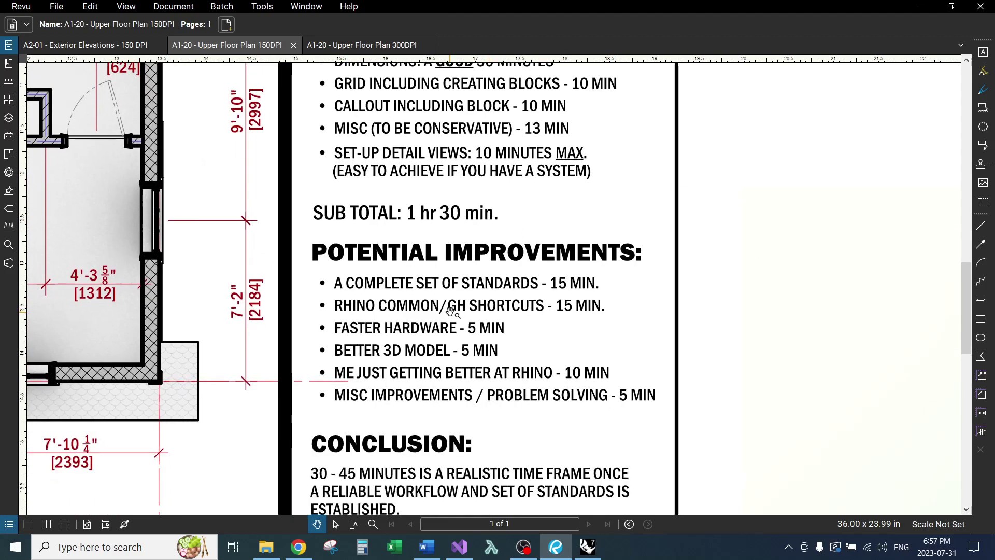
{"action": "left_click_drag", "start_coordinate": [450, 310], "coordinate": [467, 293]}
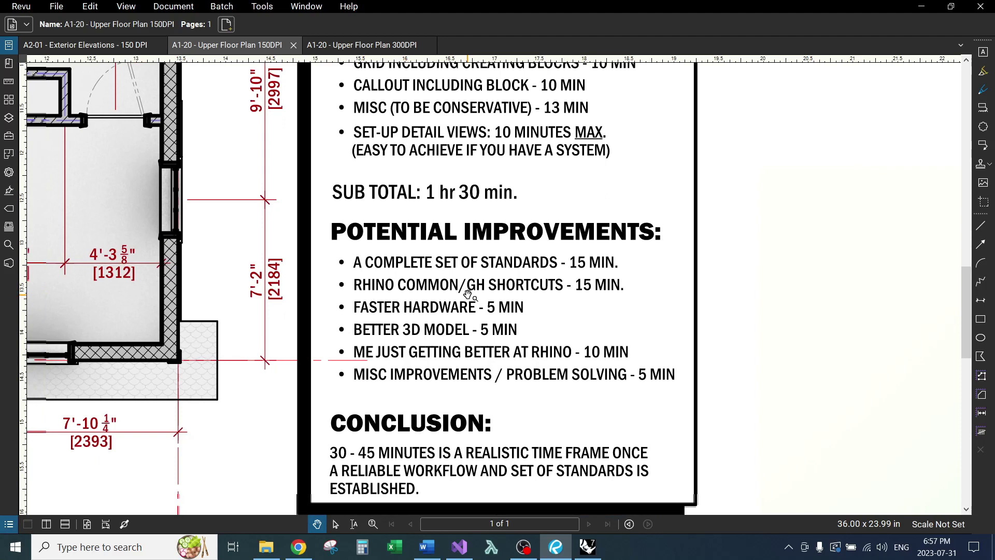
{"action": "scroll", "coordinate": [389, 280], "scroll_direction": "down", "scroll_amount": 1}
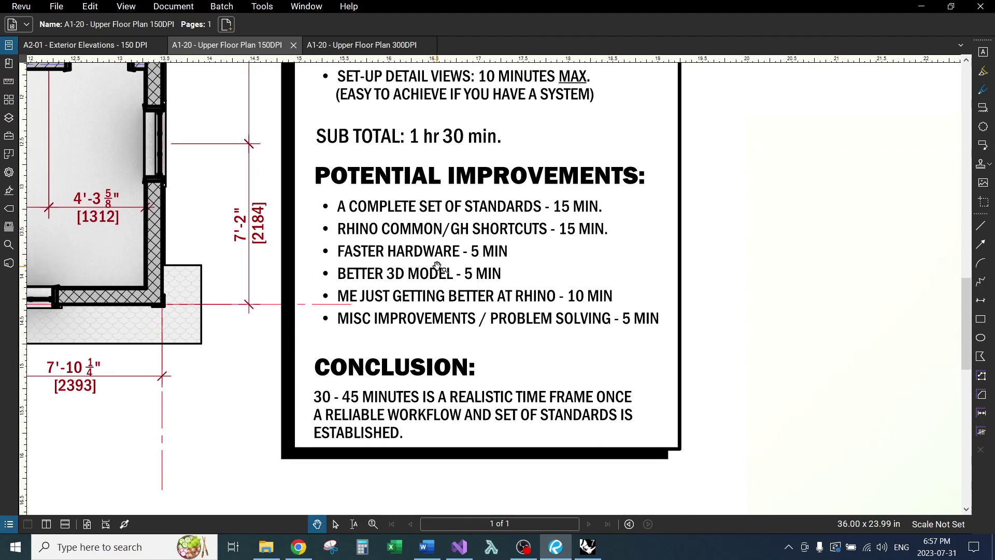
{"action": "left_click_drag", "start_coordinate": [288, 210], "coordinate": [386, 246]}
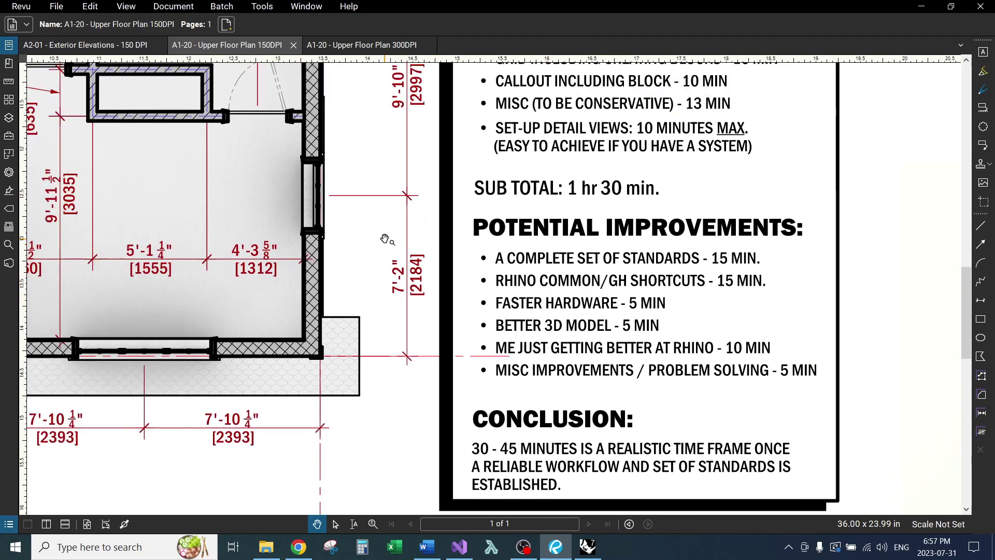
{"action": "scroll", "coordinate": [375, 216], "scroll_direction": "up", "scroll_amount": 2}
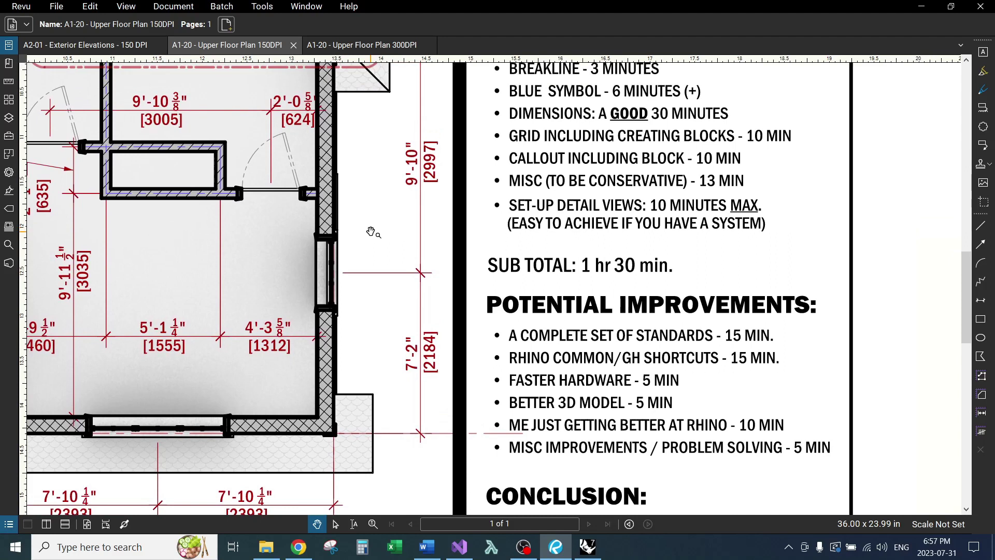
{"action": "scroll", "coordinate": [426, 316], "scroll_direction": "down", "scroll_amount": 3}
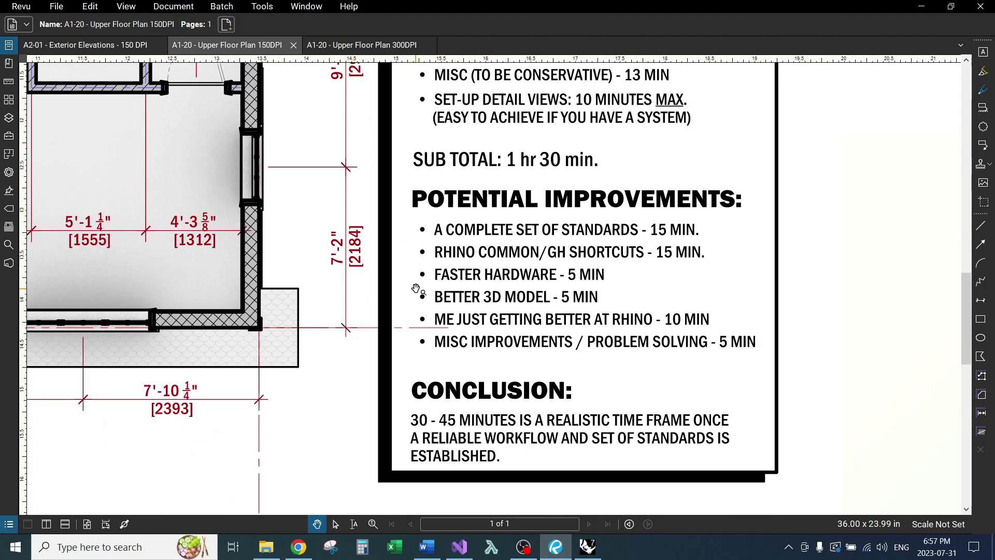
{"action": "scroll", "coordinate": [533, 260], "scroll_direction": "up", "scroll_amount": 2}
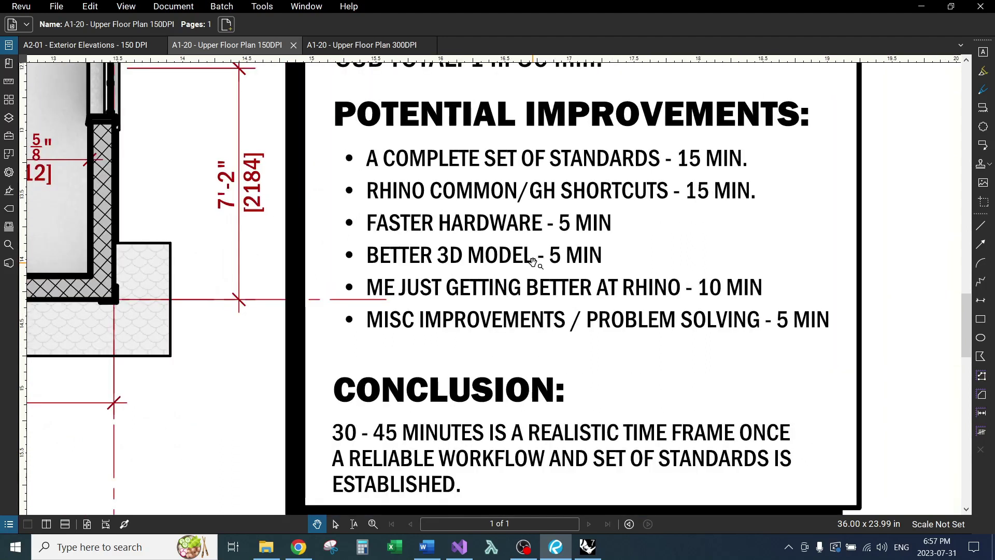
{"action": "left_click_drag", "start_coordinate": [473, 296], "coordinate": [458, 282]}
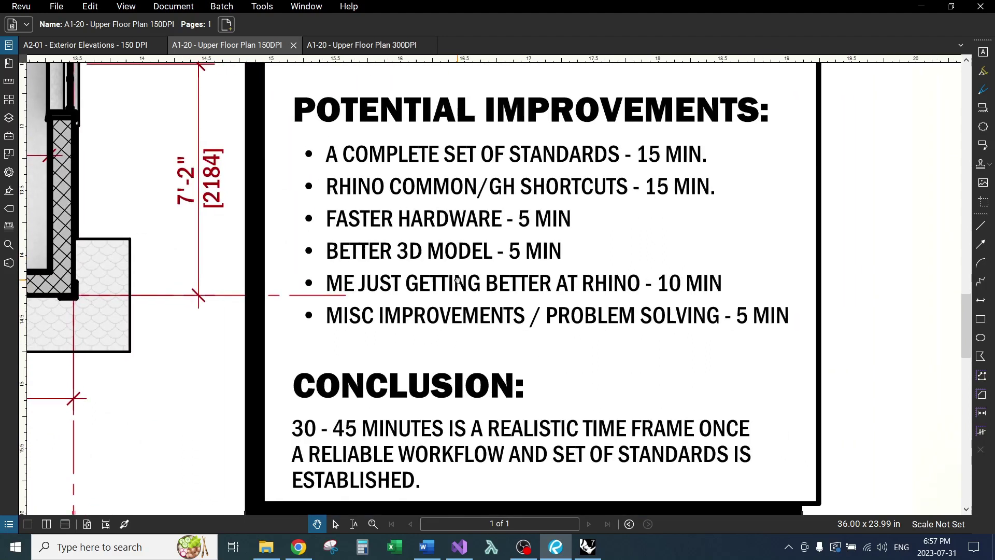
{"action": "scroll", "coordinate": [412, 259], "scroll_direction": "down", "scroll_amount": 1}
{"action": "scroll", "coordinate": [412, 259], "scroll_direction": "up", "scroll_amount": 2}
{"action": "scroll", "coordinate": [414, 260], "scroll_direction": "up", "scroll_amount": 2}
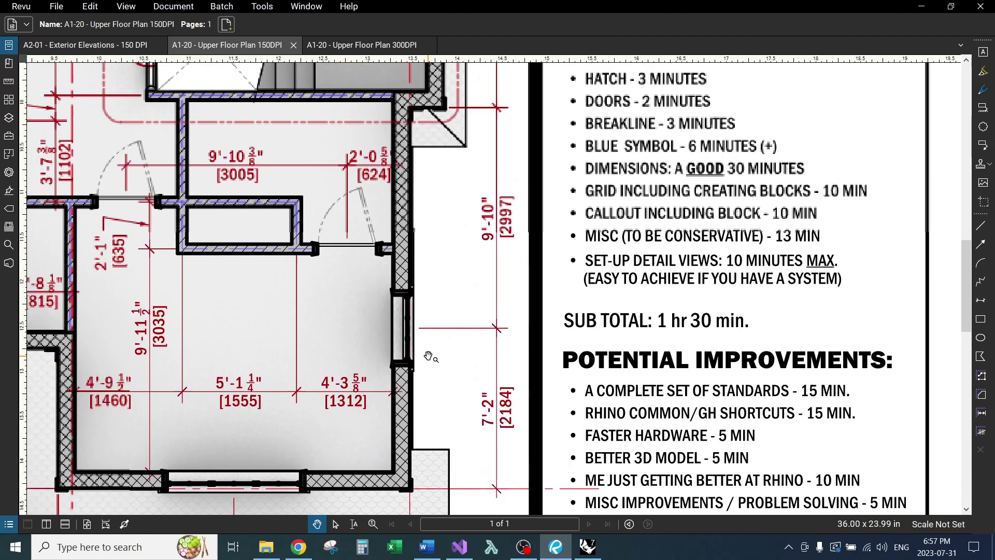
{"action": "scroll", "coordinate": [418, 264], "scroll_direction": "up", "scroll_amount": 2}
{"action": "scroll", "coordinate": [416, 263], "scroll_direction": "up", "scroll_amount": 2}
{"action": "scroll", "coordinate": [416, 263], "scroll_direction": "up", "scroll_amount": 1}
{"action": "scroll", "coordinate": [601, 309], "scroll_direction": "down", "scroll_amount": 3}
{"action": "scroll", "coordinate": [601, 309], "scroll_direction": "down", "scroll_amount": 2}
{"action": "left_click_drag", "start_coordinate": [601, 308], "coordinate": [334, 125]}
{"action": "scroll", "coordinate": [535, 242], "scroll_direction": "up", "scroll_amount": 2}
{"action": "scroll", "coordinate": [534, 242], "scroll_direction": "up", "scroll_amount": 2}
{"action": "scroll", "coordinate": [535, 242], "scroll_direction": "up", "scroll_amount": 2}
{"action": "scroll", "coordinate": [536, 242], "scroll_direction": "down", "scroll_amount": 3}
{"action": "scroll", "coordinate": [626, 359], "scroll_direction": "up", "scroll_amount": 2}
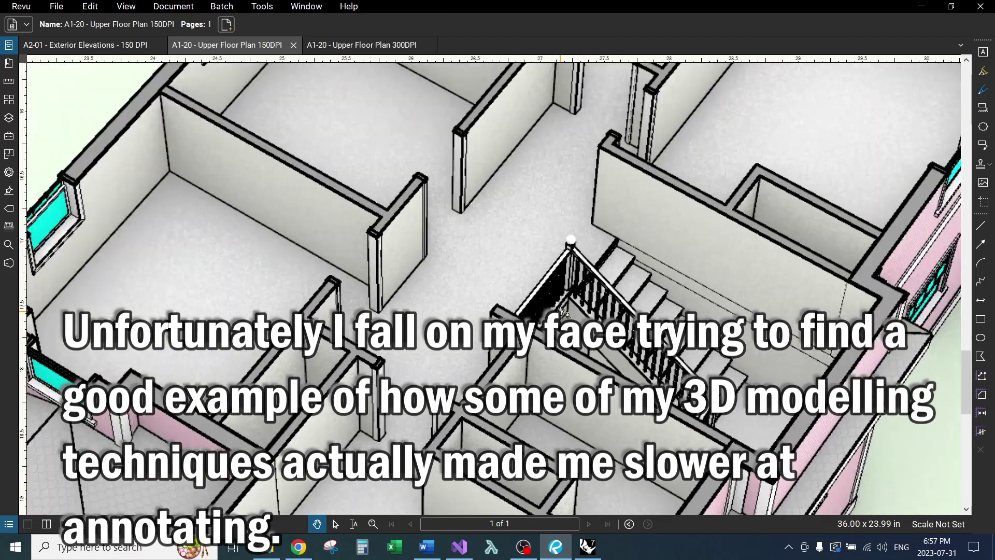
{"action": "scroll", "coordinate": [540, 298], "scroll_direction": "down", "scroll_amount": 2}
{"action": "scroll", "coordinate": [493, 298], "scroll_direction": "up", "scroll_amount": 5}
{"action": "scroll", "coordinate": [497, 297], "scroll_direction": "down", "scroll_amount": 4}
{"action": "scroll", "coordinate": [502, 297], "scroll_direction": "up", "scroll_amount": 1}
{"action": "scroll", "coordinate": [662, 311], "scroll_direction": "up", "scroll_amount": 2}
{"action": "left_click_drag", "start_coordinate": [663, 311], "coordinate": [444, 192]}
{"action": "scroll", "coordinate": [444, 191], "scroll_direction": "up", "scroll_amount": 2}
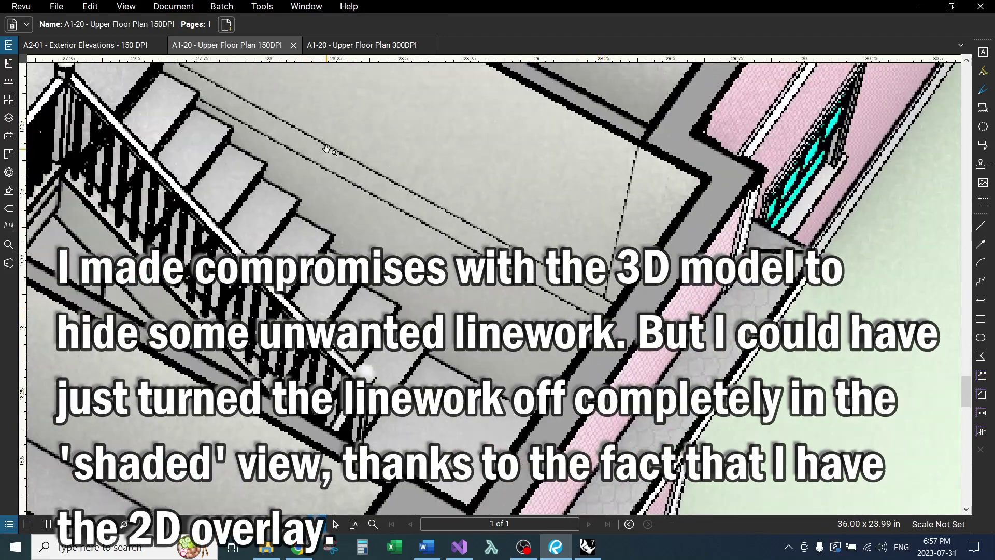
{"action": "scroll", "coordinate": [462, 223], "scroll_direction": "down", "scroll_amount": 1}
{"action": "scroll", "coordinate": [544, 247], "scroll_direction": "down", "scroll_amount": 2}
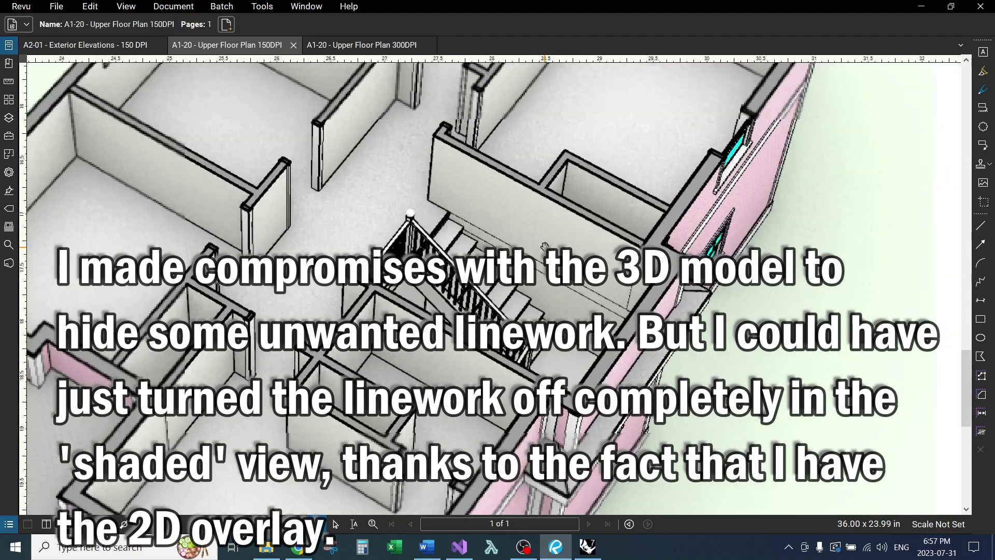
{"action": "scroll", "coordinate": [544, 246], "scroll_direction": "down", "scroll_amount": 2}
{"action": "scroll", "coordinate": [529, 265], "scroll_direction": "down", "scroll_amount": 2}
{"action": "scroll", "coordinate": [514, 284], "scroll_direction": "up", "scroll_amount": 2}
{"action": "scroll", "coordinate": [503, 295], "scroll_direction": "up", "scroll_amount": 2}
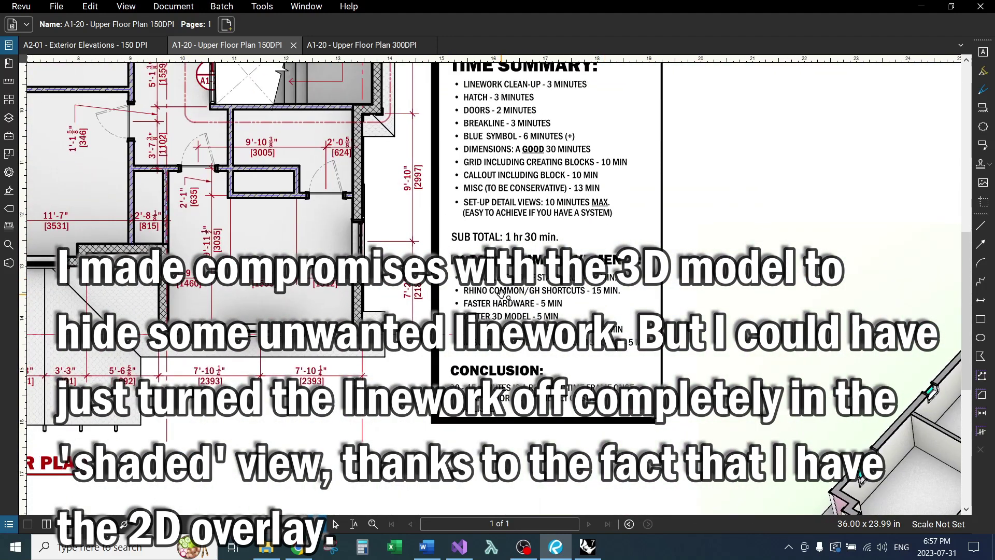
{"action": "middle_click_drag", "start_coordinate": [504, 294], "coordinate": [517, 348]}
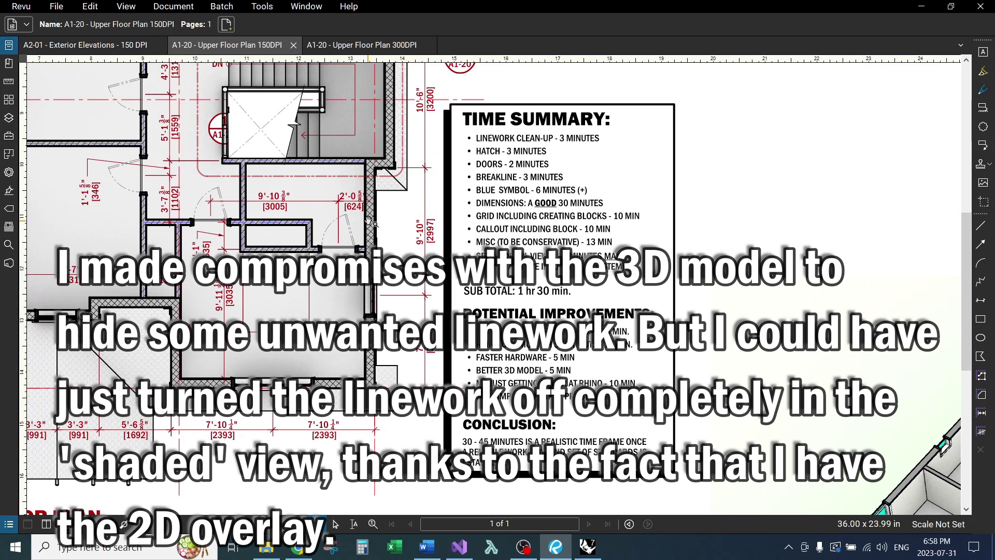
{"action": "middle_click_drag", "start_coordinate": [328, 199], "coordinate": [383, 276]}
{"action": "middle_click_drag", "start_coordinate": [332, 470], "coordinate": [303, 232]}
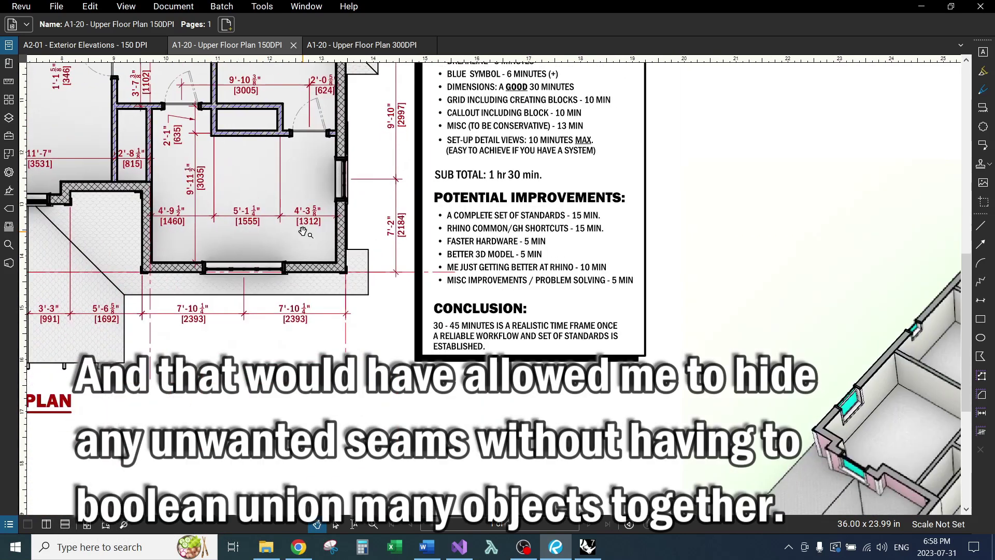
{"action": "scroll", "coordinate": [461, 264], "scroll_direction": "up", "scroll_amount": 2}
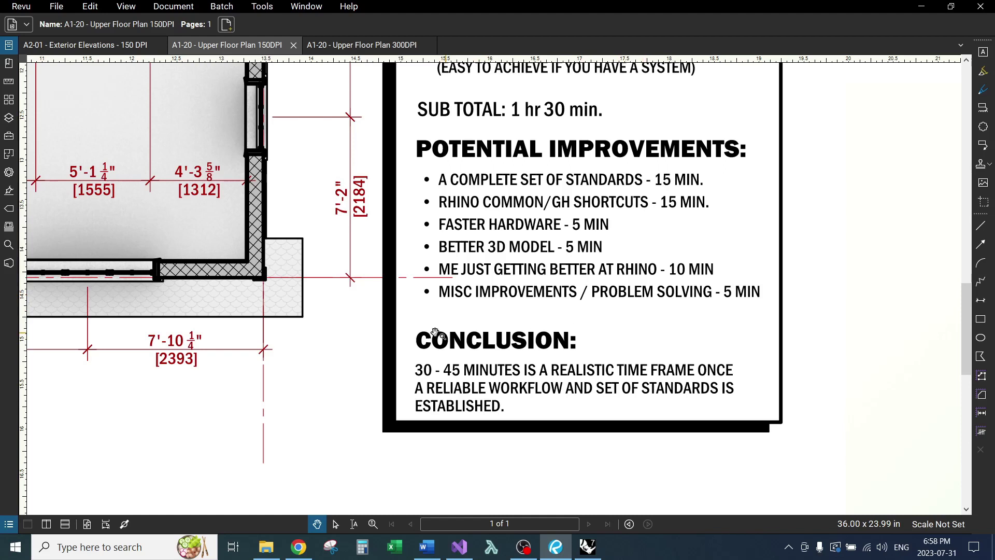
{"action": "scroll", "coordinate": [348, 319], "scroll_direction": "down", "scroll_amount": 2}
{"action": "scroll", "coordinate": [362, 269], "scroll_direction": "down", "scroll_amount": 1}
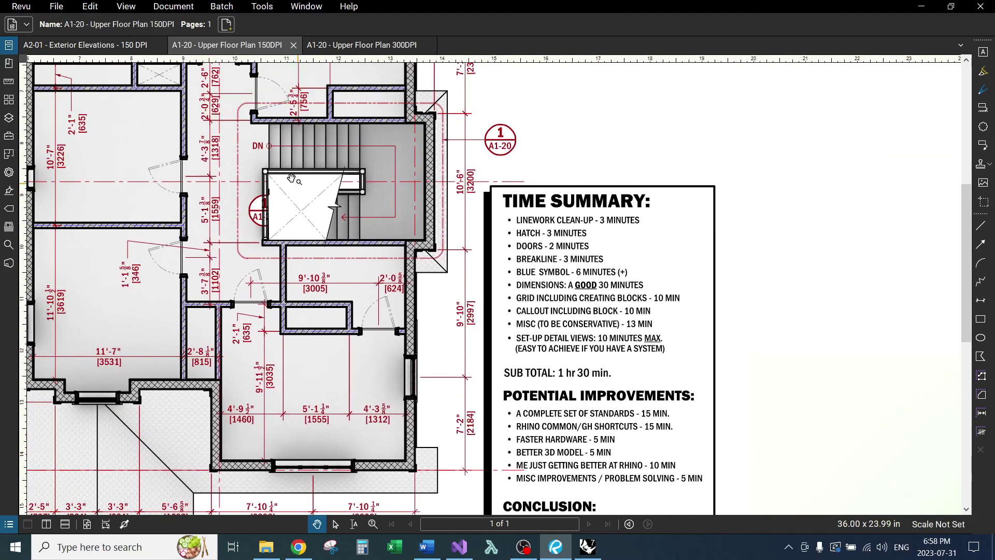
{"action": "mouse_move", "coordinate": [302, 250]}
{"action": "left_mouse_down"}
{"action": "mouse_move", "coordinate": [338, 320]}
{"action": "mouse_move", "coordinate": [273, 215]}
{"action": "left_mouse_up"}
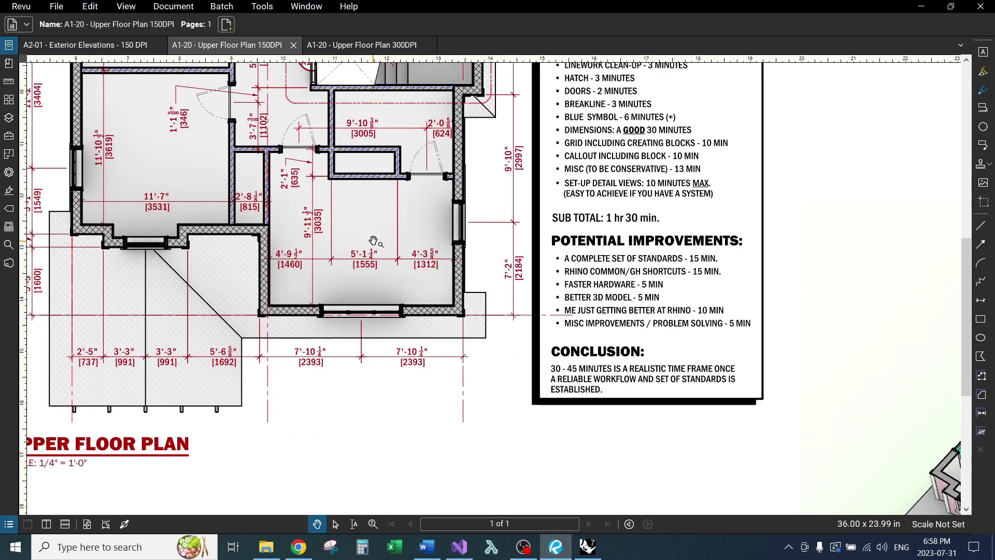
{"action": "scroll", "coordinate": [517, 279], "scroll_direction": "up", "scroll_amount": 1}
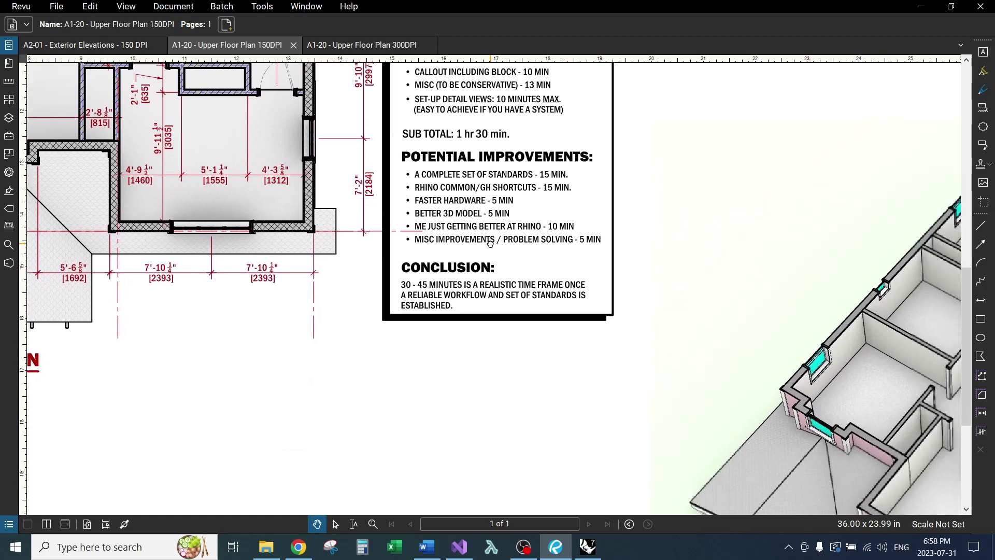
{"action": "scroll", "coordinate": [522, 272], "scroll_direction": "up", "scroll_amount": 1}
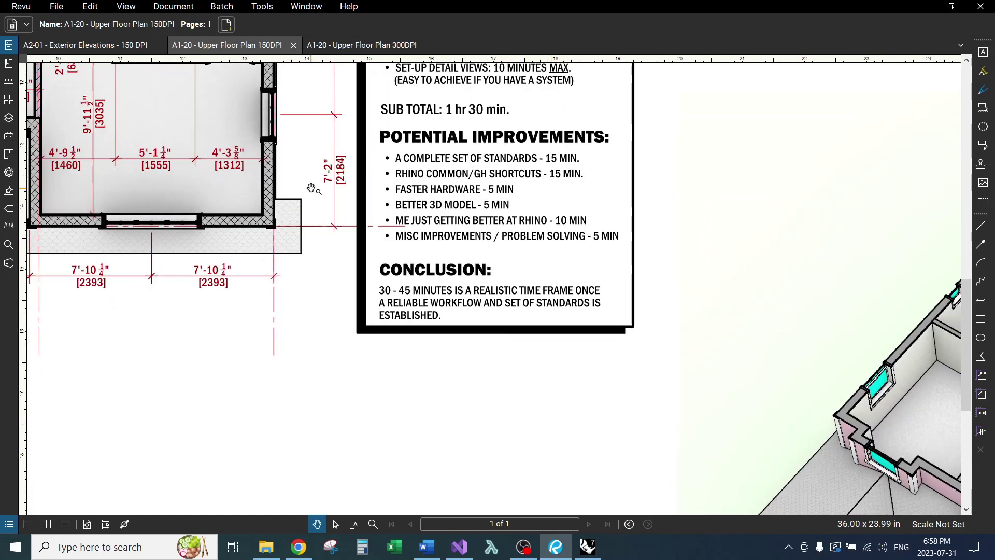
{"action": "mouse_move", "coordinate": [311, 188]}
{"action": "left_mouse_down"}
{"action": "mouse_move", "coordinate": [427, 288]}
{"action": "mouse_move", "coordinate": [432, 343]}
{"action": "left_mouse_up"}
{"action": "mouse_move", "coordinate": [422, 305]}
{"action": "left_mouse_down"}
{"action": "mouse_move", "coordinate": [385, 233]}
{"action": "mouse_move", "coordinate": [234, 156]}
{"action": "left_mouse_up"}
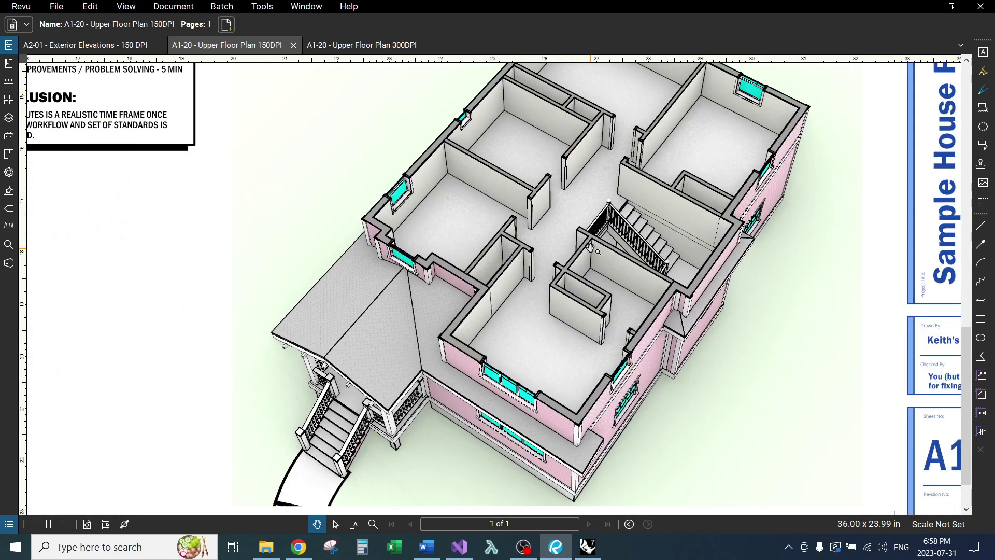
{"action": "scroll", "coordinate": [556, 278], "scroll_direction": "down", "scroll_amount": 2}
{"action": "left_click_drag", "start_coordinate": [555, 277], "coordinate": [487, 349]}
{"action": "scroll", "coordinate": [487, 349], "scroll_direction": "up", "scroll_amount": 2}
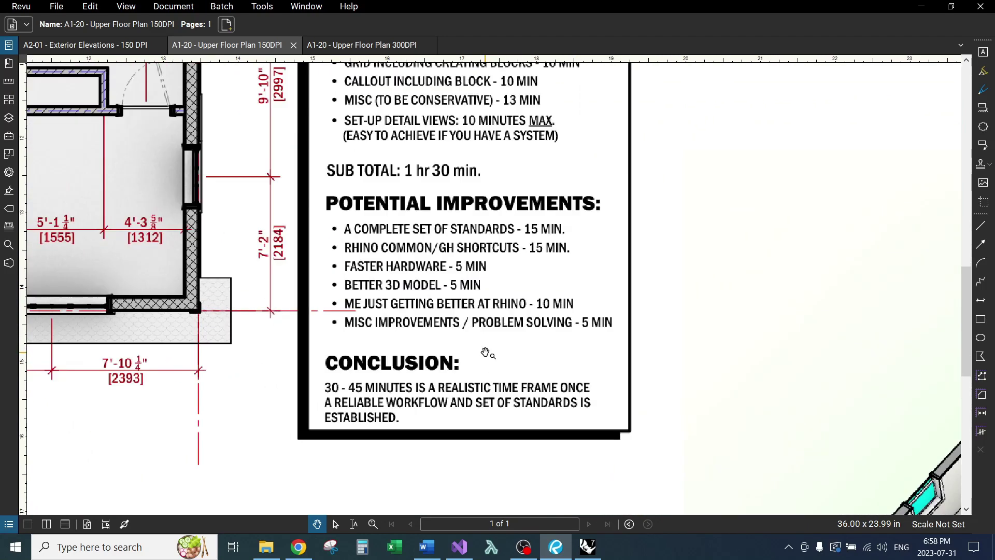
{"action": "scroll", "coordinate": [486, 376], "scroll_direction": "up", "scroll_amount": 2}
{"action": "scroll", "coordinate": [486, 373], "scroll_direction": "up", "scroll_amount": 1}
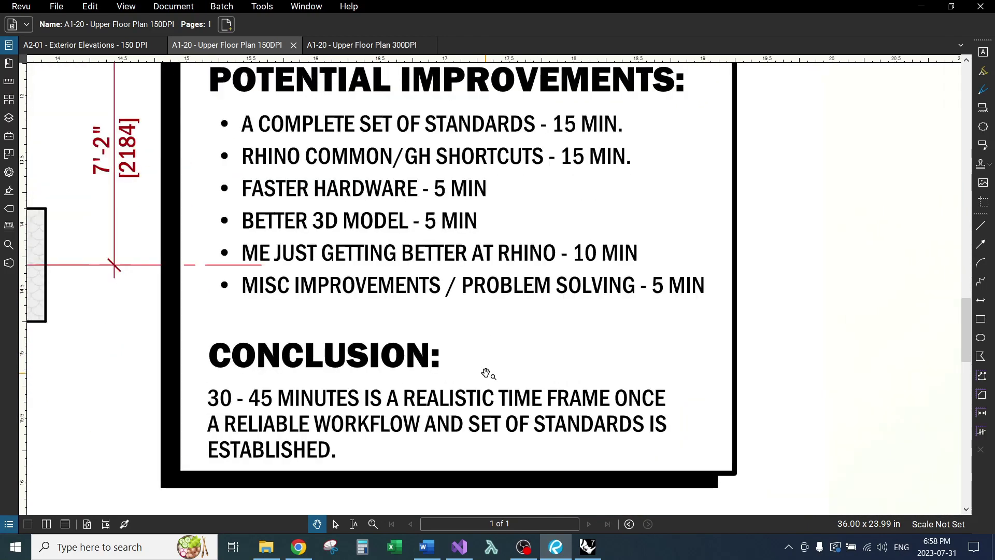
{"action": "scroll", "coordinate": [485, 374], "scroll_direction": "down", "scroll_amount": 2}
{"action": "scroll", "coordinate": [484, 286], "scroll_direction": "down", "scroll_amount": 1}
{"action": "left_click_drag", "start_coordinate": [485, 286], "coordinate": [498, 324]}
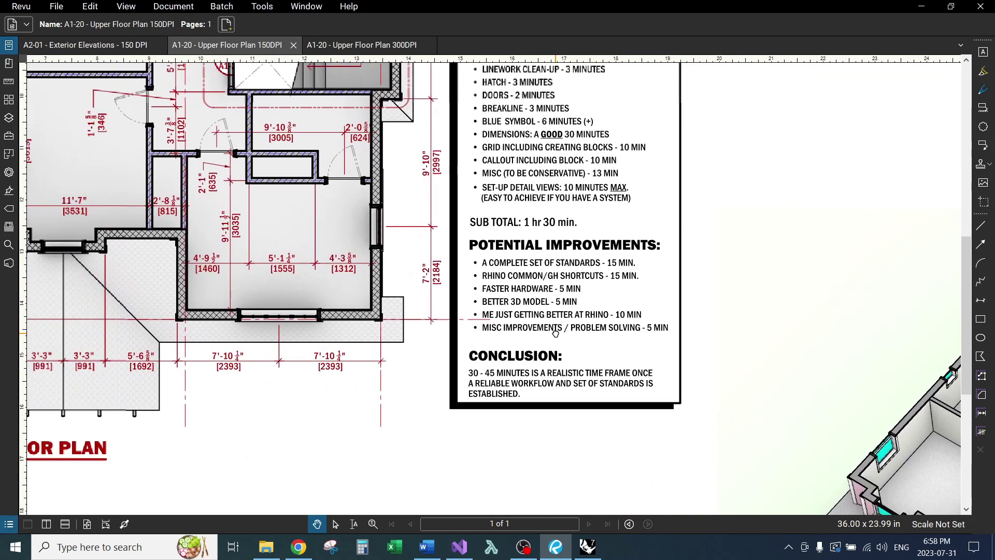
{"action": "scroll", "coordinate": [393, 334], "scroll_direction": "down", "scroll_amount": 1}
{"action": "scroll", "coordinate": [393, 334], "scroll_direction": "down", "scroll_amount": 1}
{"action": "scroll", "coordinate": [396, 280], "scroll_direction": "down", "scroll_amount": 1}
{"action": "left_click_drag", "start_coordinate": [395, 342], "coordinate": [367, 247]}
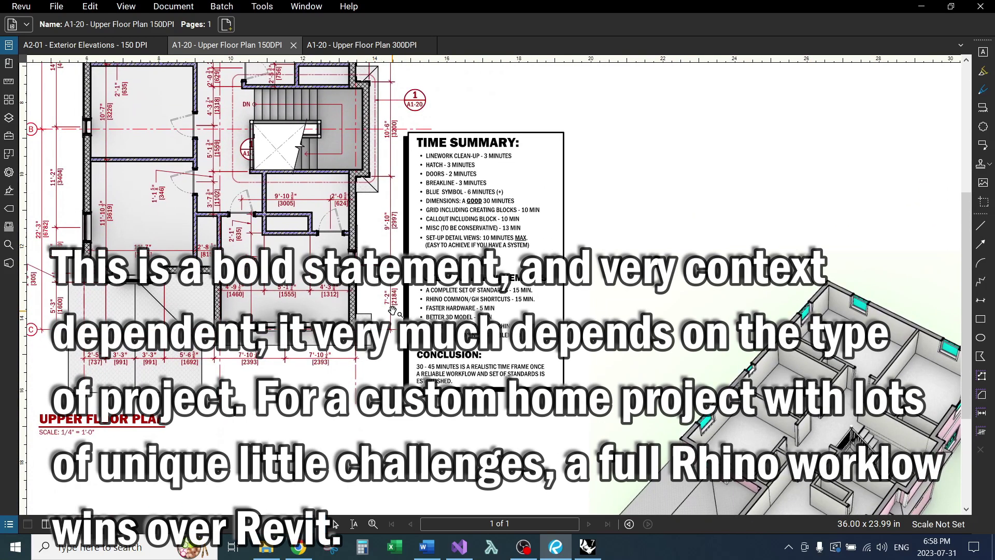
{"action": "scroll", "coordinate": [390, 311], "scroll_direction": "up", "scroll_amount": 1}
{"action": "scroll", "coordinate": [390, 311], "scroll_direction": "up", "scroll_amount": 1}
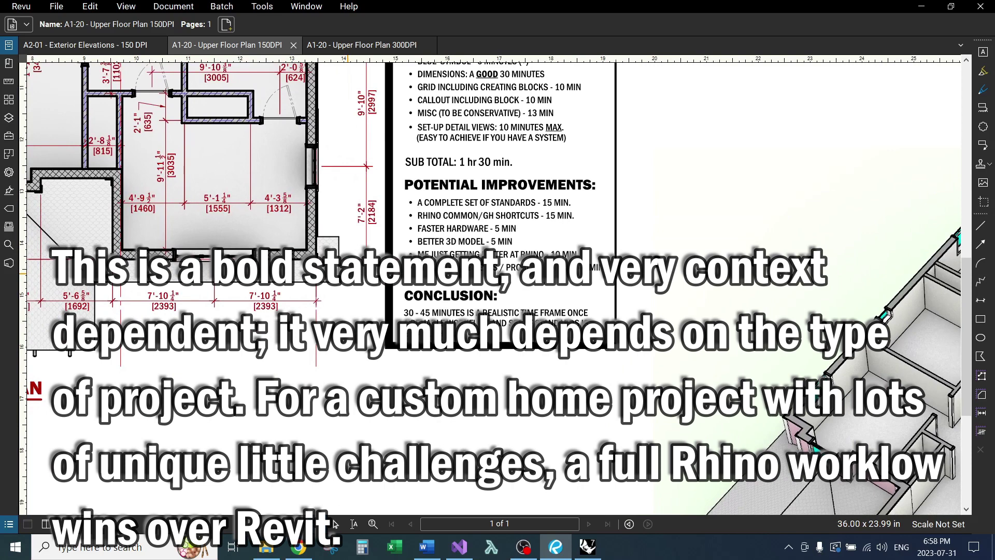
{"action": "left_click_drag", "start_coordinate": [390, 311], "coordinate": [475, 412]}
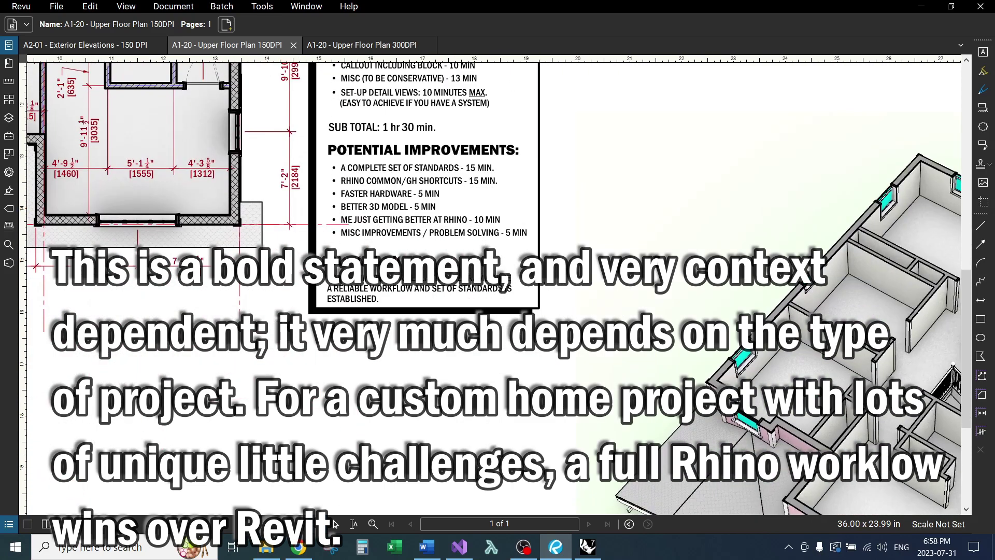